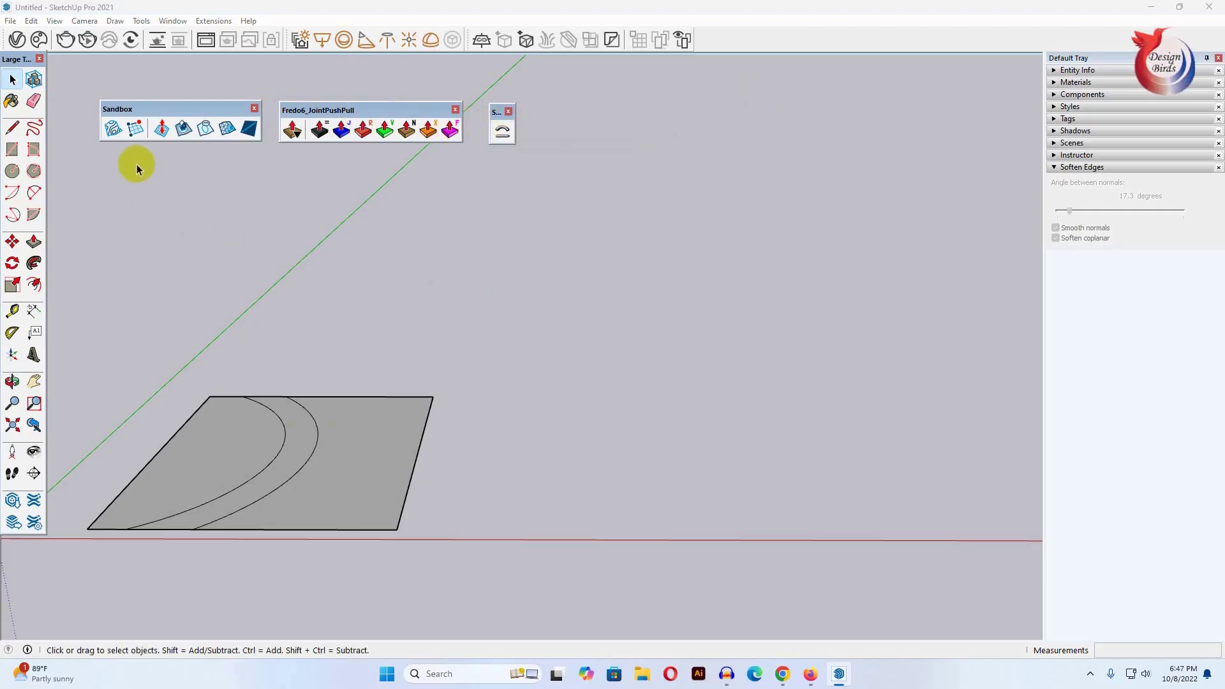
# Draw a flat Sandbox From Scratch terrain grid beside the curved road shape.
pyautogui.click(136, 129)
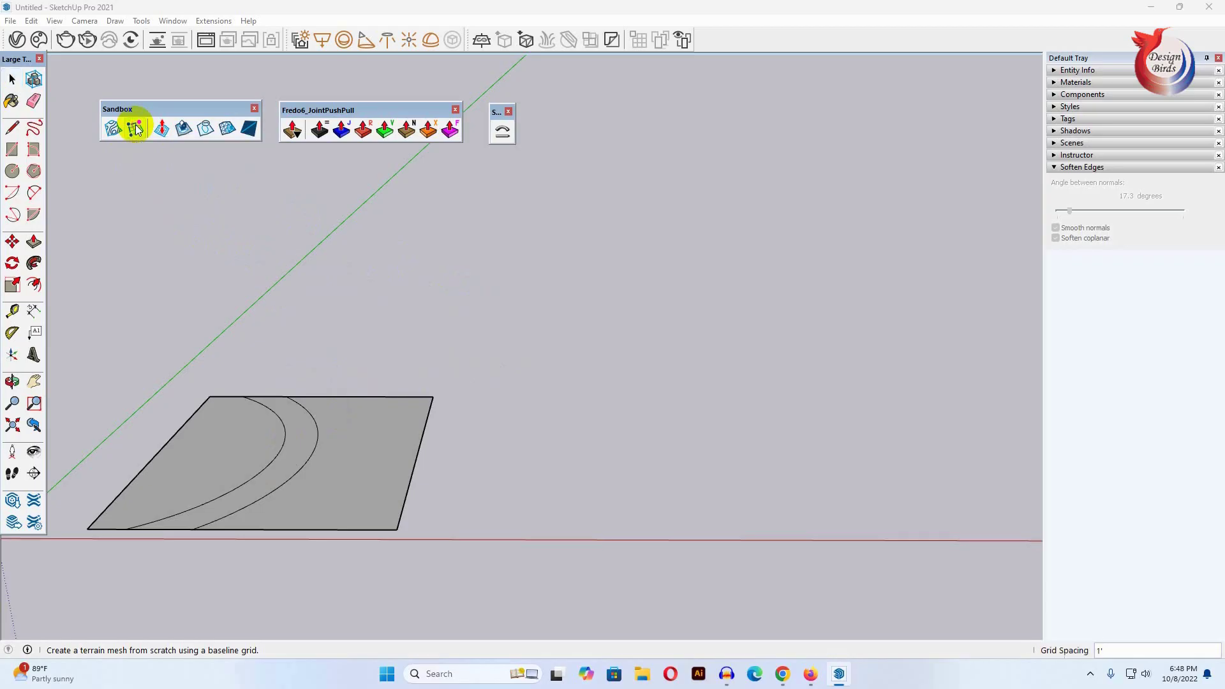
pyautogui.click(433, 396)
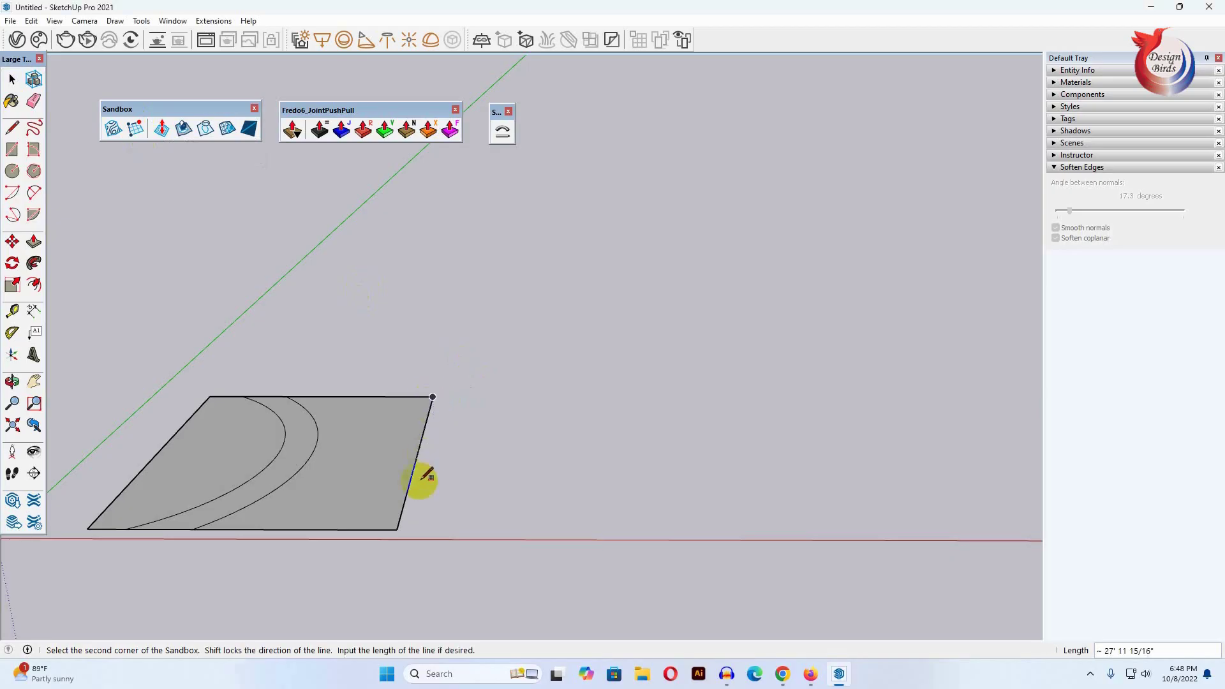
pyautogui.click(397, 529)
pyautogui.click(832, 523)
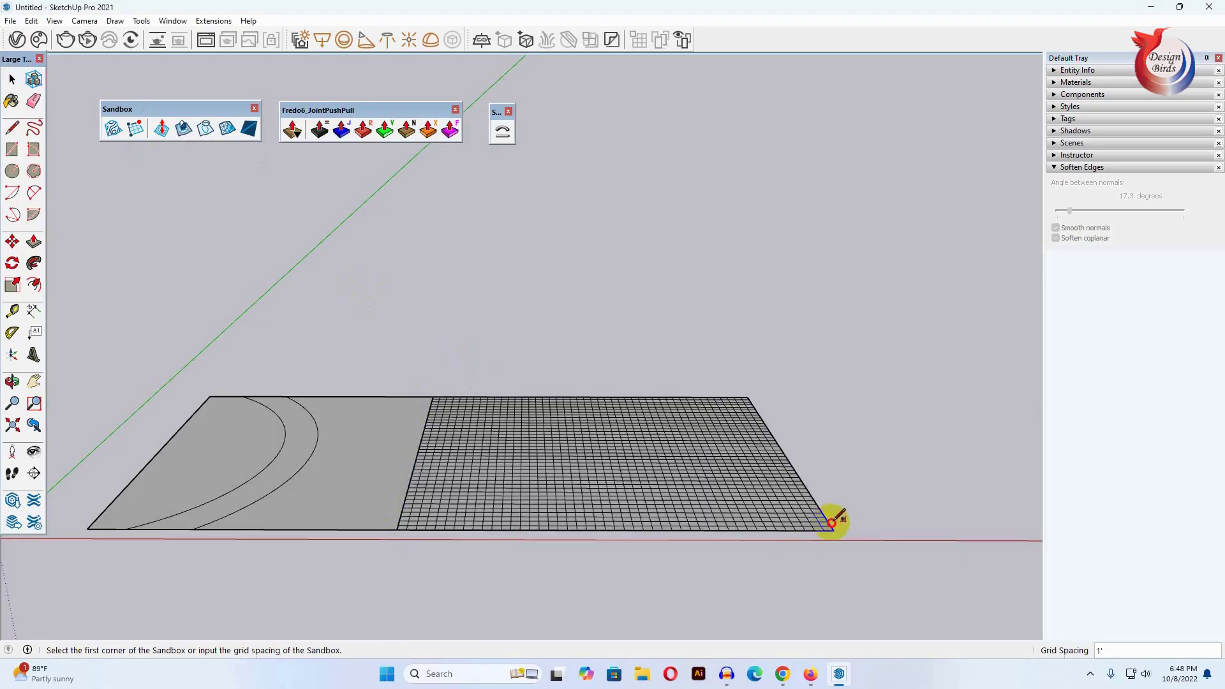
pyautogui.click(13, 78)
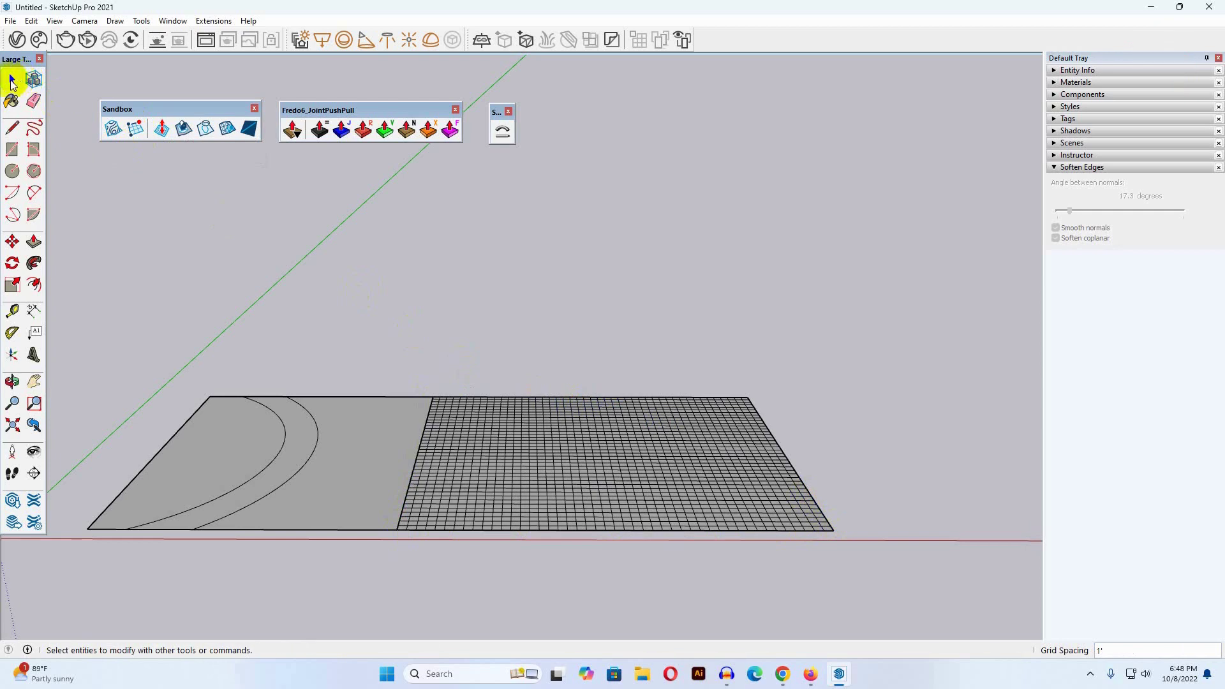
# Select the new terrain grid and move it a little to the right.
pyautogui.click(437, 388)
pyautogui.click(555, 445)
pyautogui.click(12, 242)
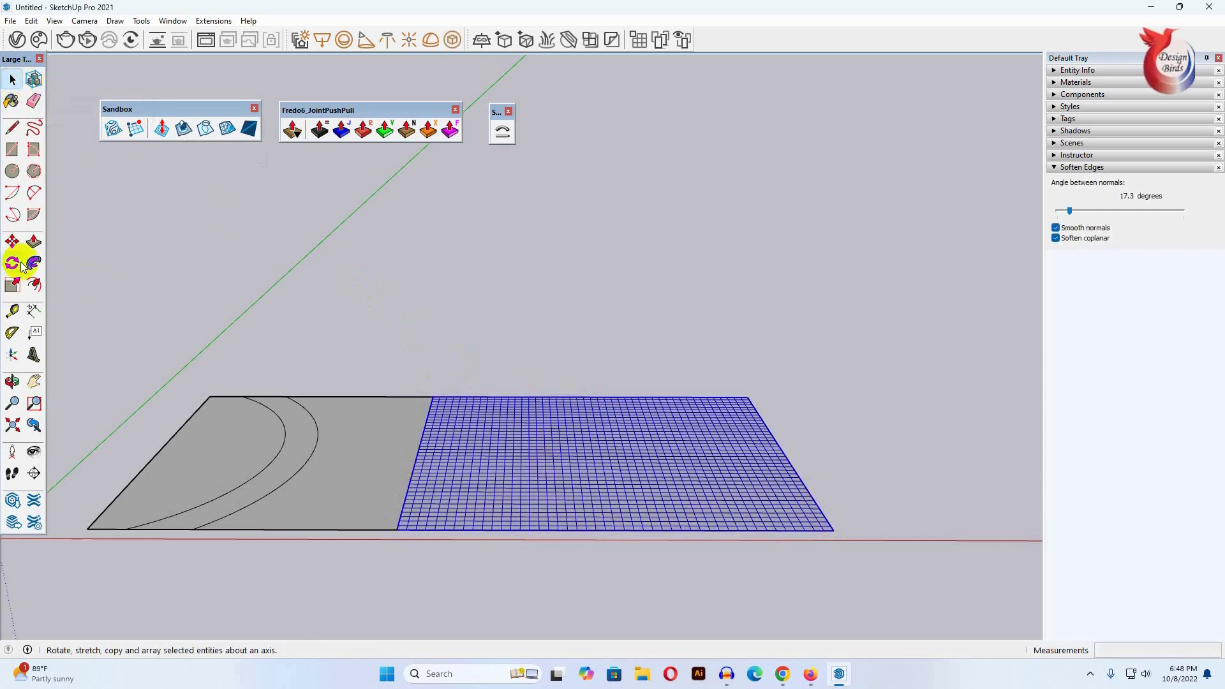
pyautogui.click(398, 528)
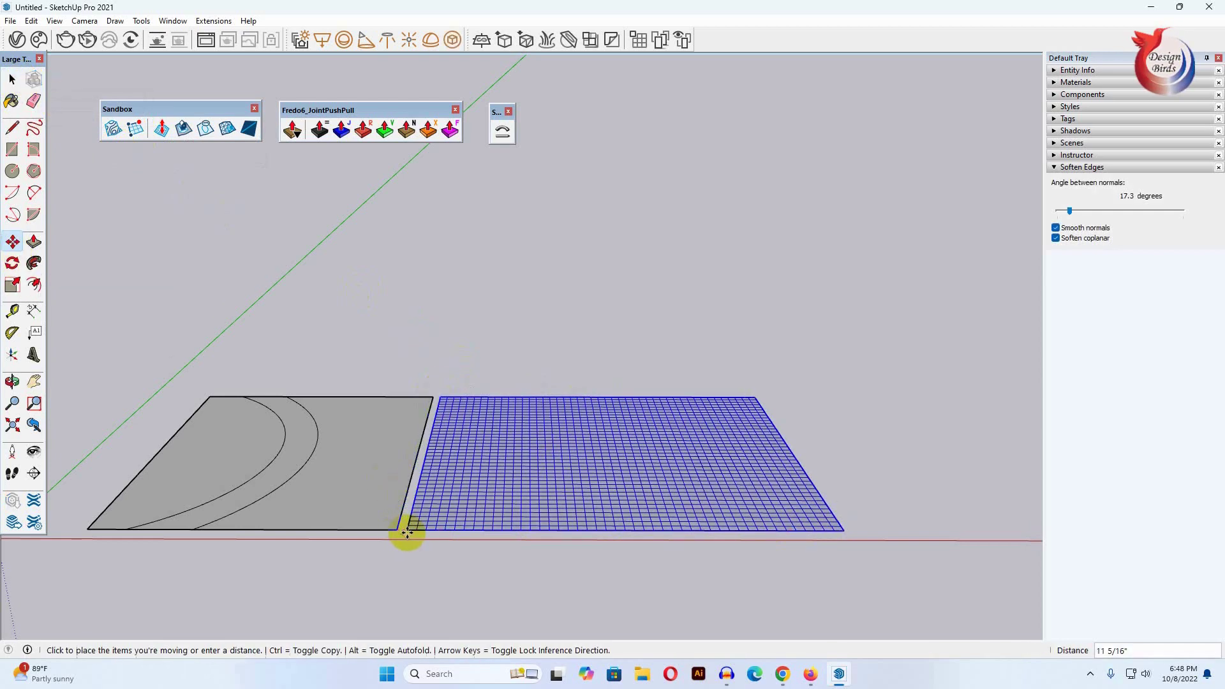
pyautogui.click(519, 532)
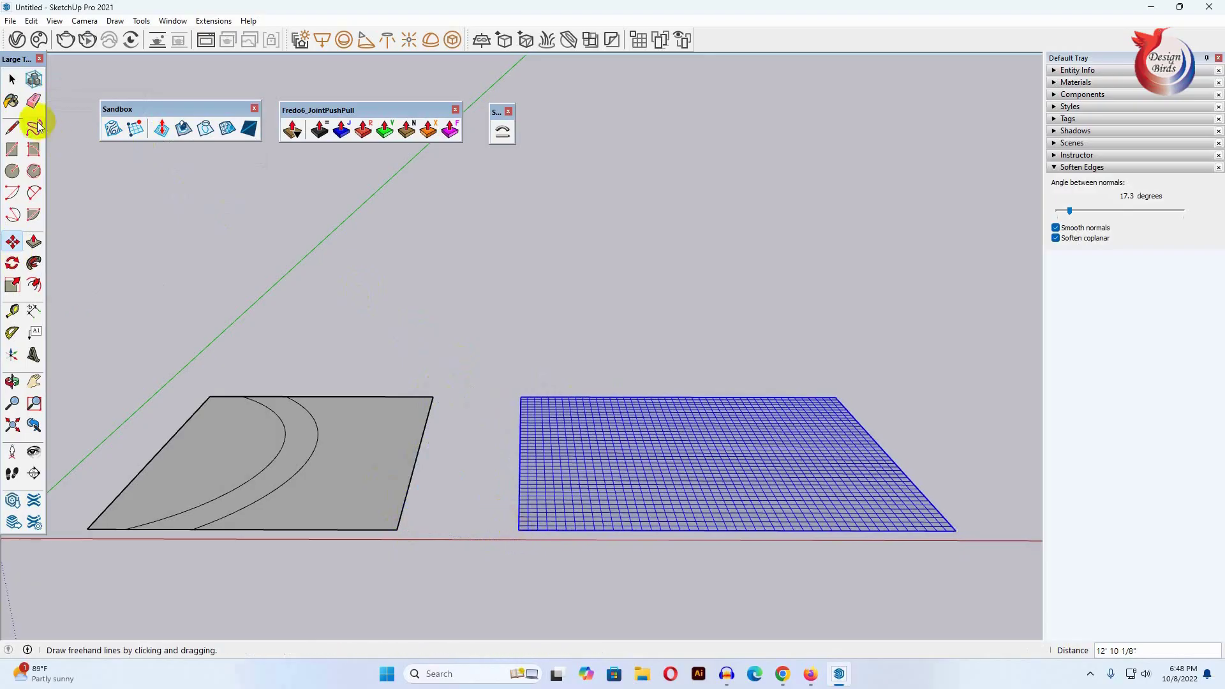
pyautogui.click(12, 80)
# Open the terrain grid group for editing.
pyautogui.scroll(-2, 304, 437)
pyautogui.scroll(3, 571, 452)
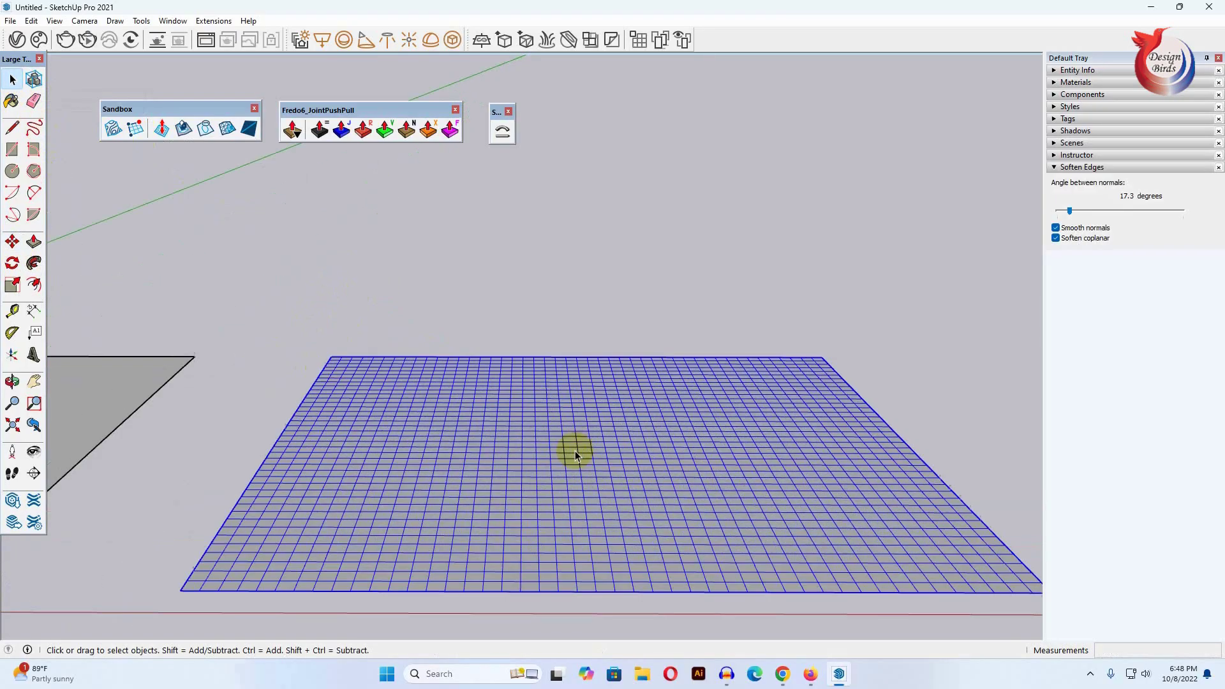
pyautogui.scroll(-1, 405, 446)
pyautogui.scroll(1, 572, 468)
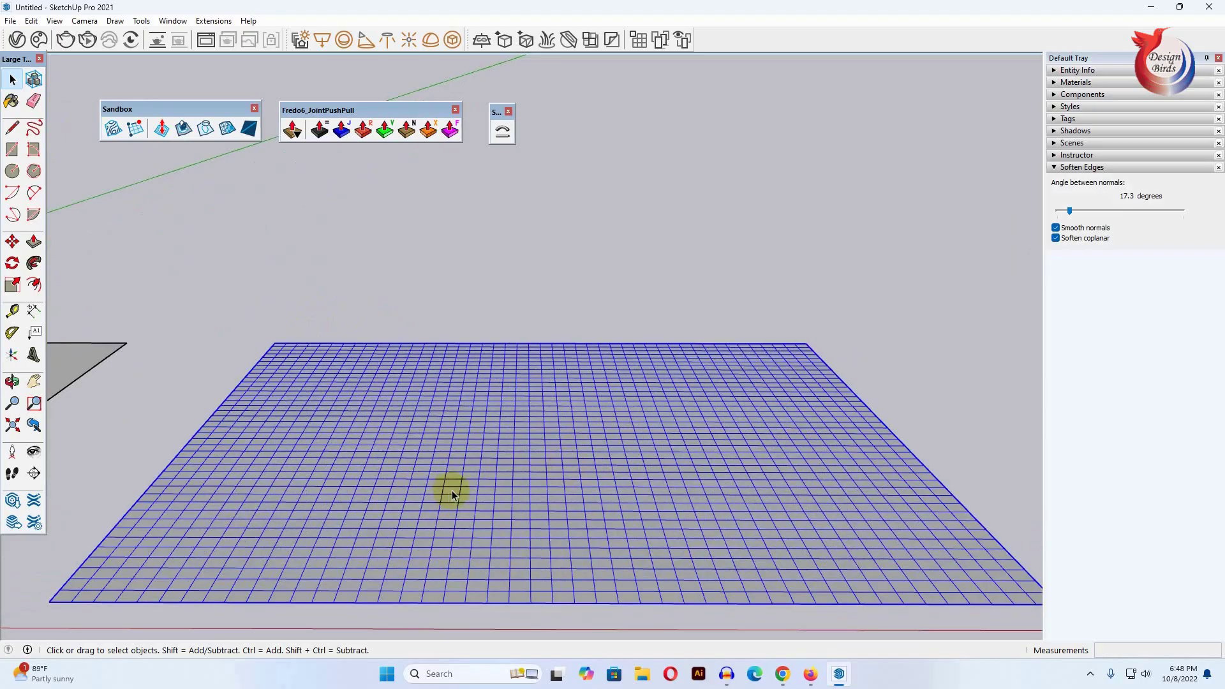
pyautogui.click(451, 493)
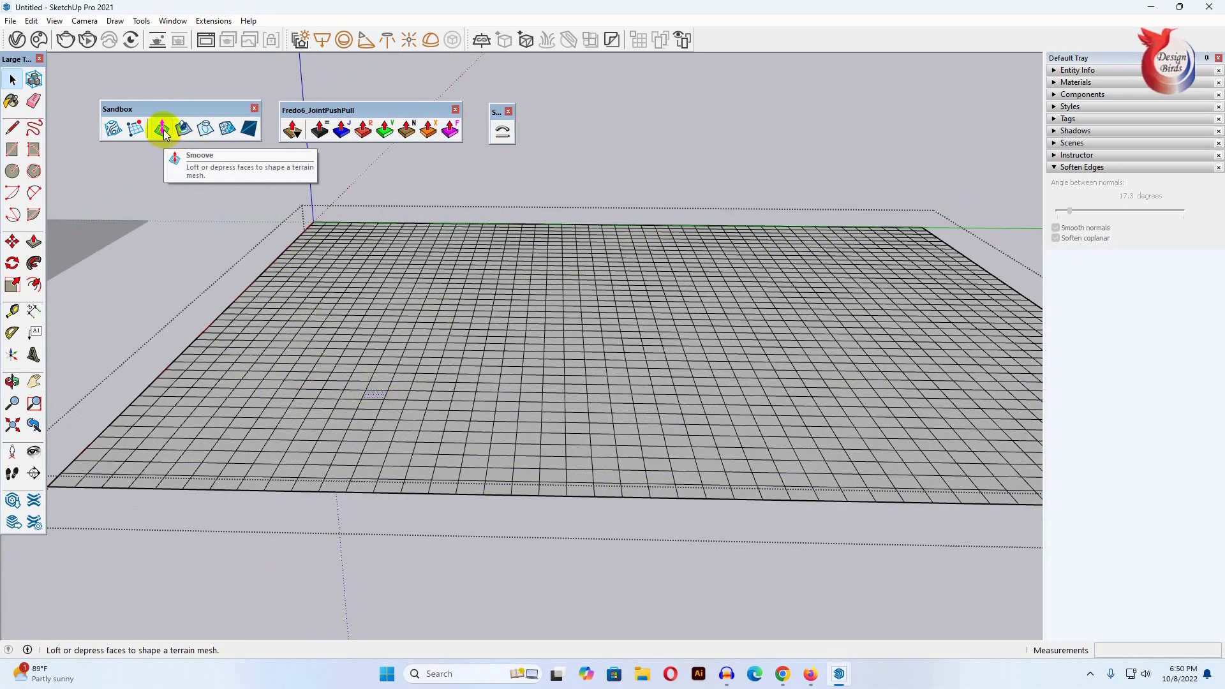
# Raise a first hill on the terrain grid with Smoove.
pyautogui.click(162, 129)
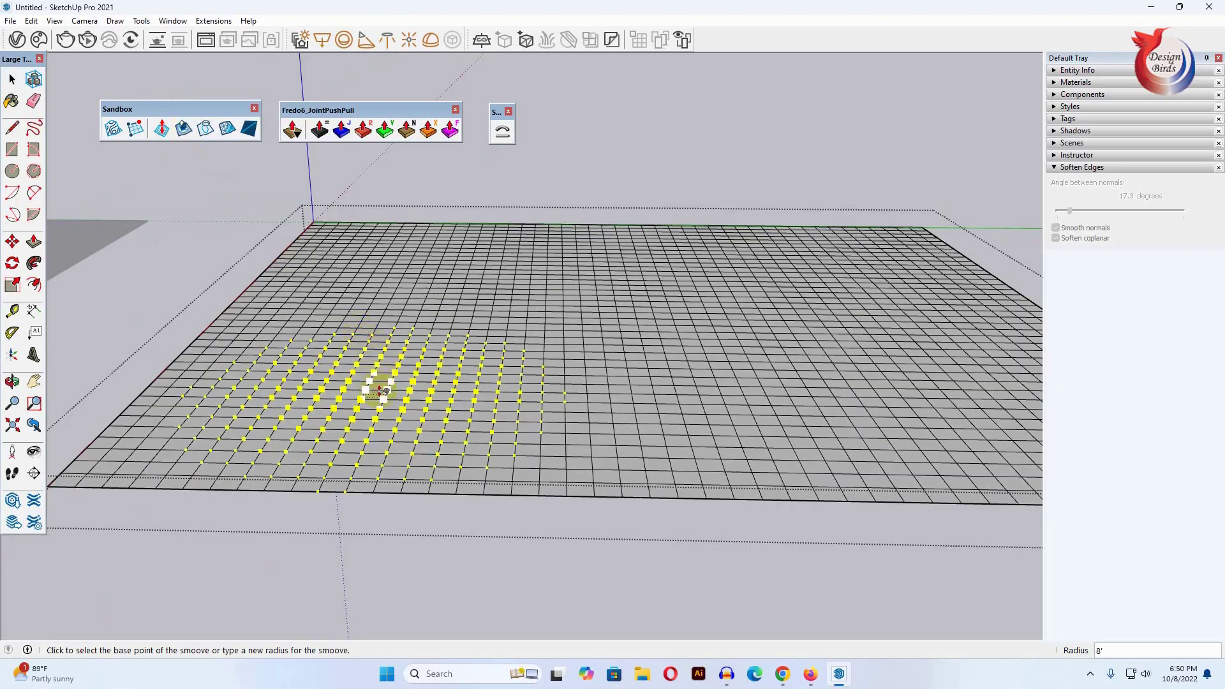
pyautogui.scroll(2, 382, 390)
pyautogui.click(373, 391)
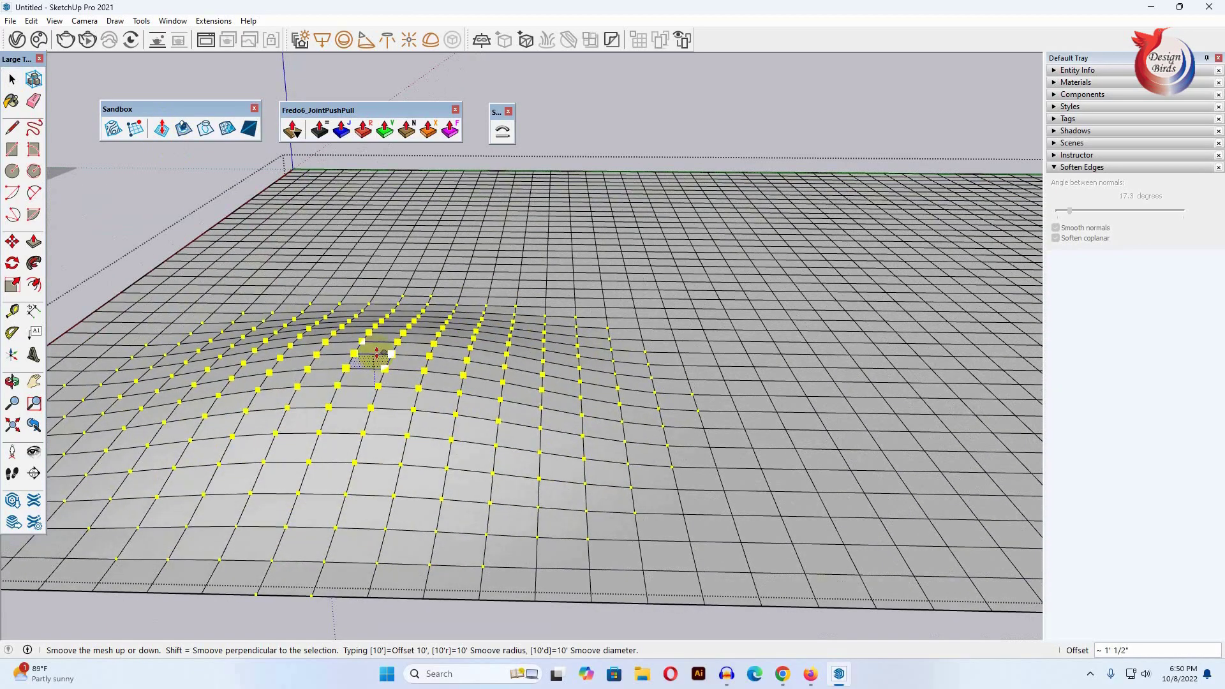
pyautogui.press('Return')
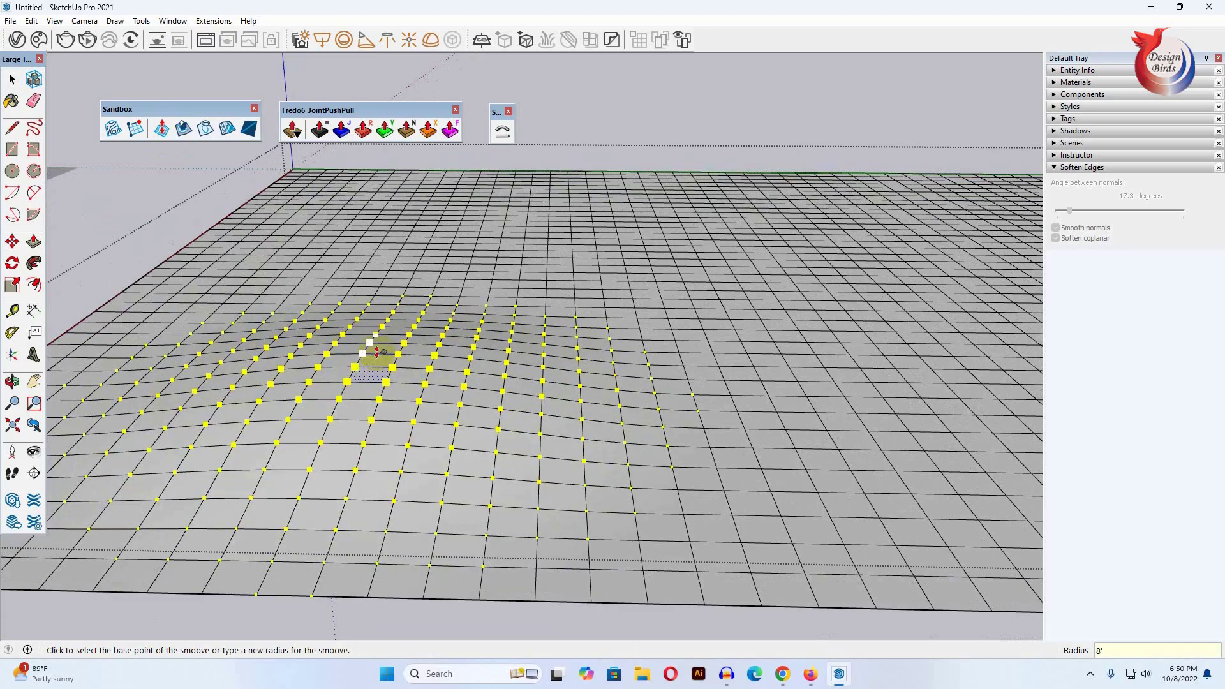
pyautogui.click(12, 79)
pyautogui.scroll(-3, 670, 355)
pyautogui.scroll(3, 563, 326)
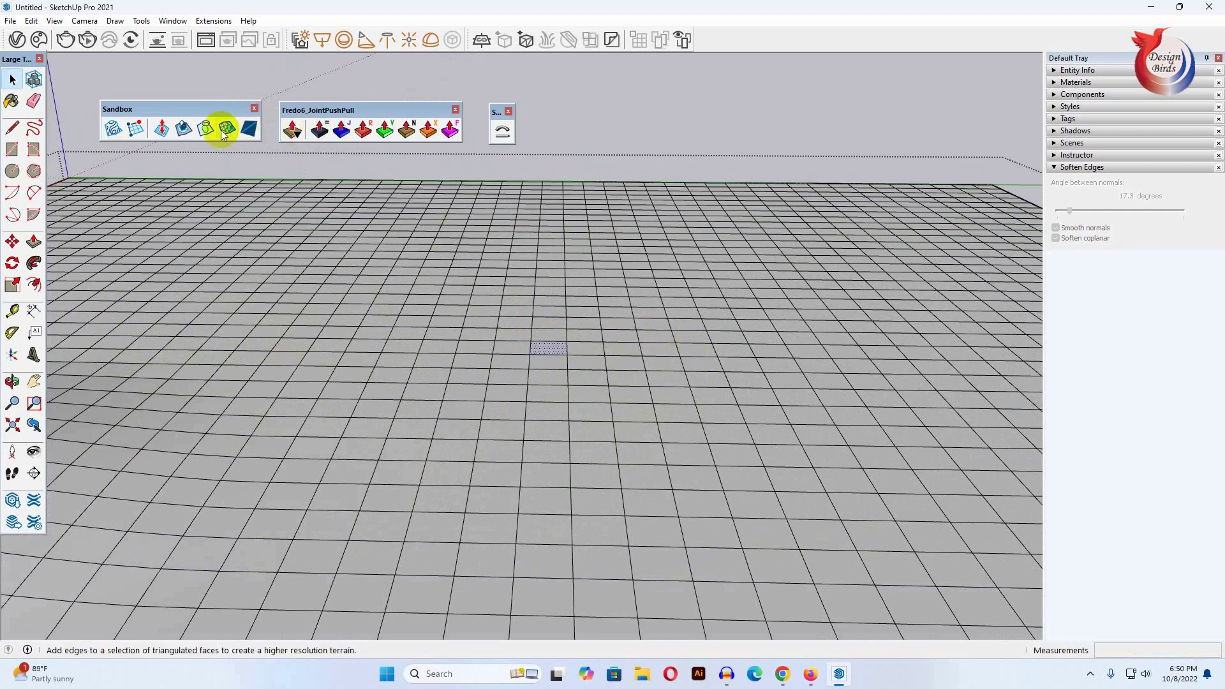
# Smoove the grid centre upward by 6.
pyautogui.click(161, 128)
pyautogui.click(561, 348)
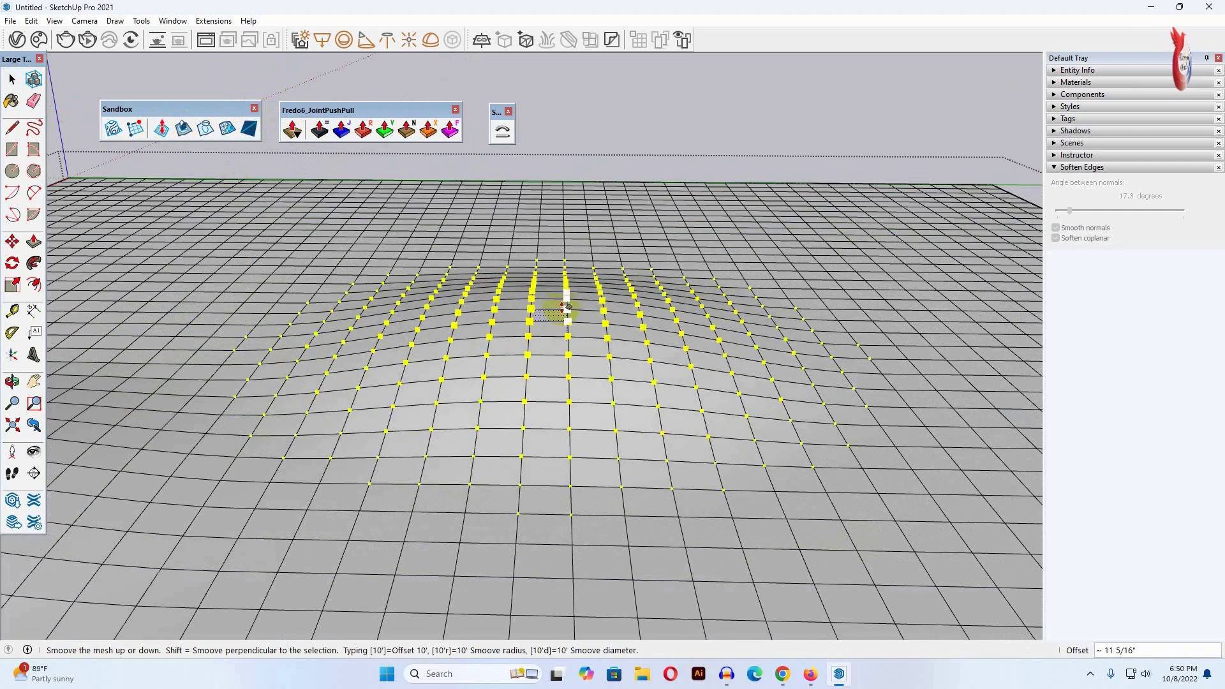
pyautogui.write('6')
pyautogui.press('Return')
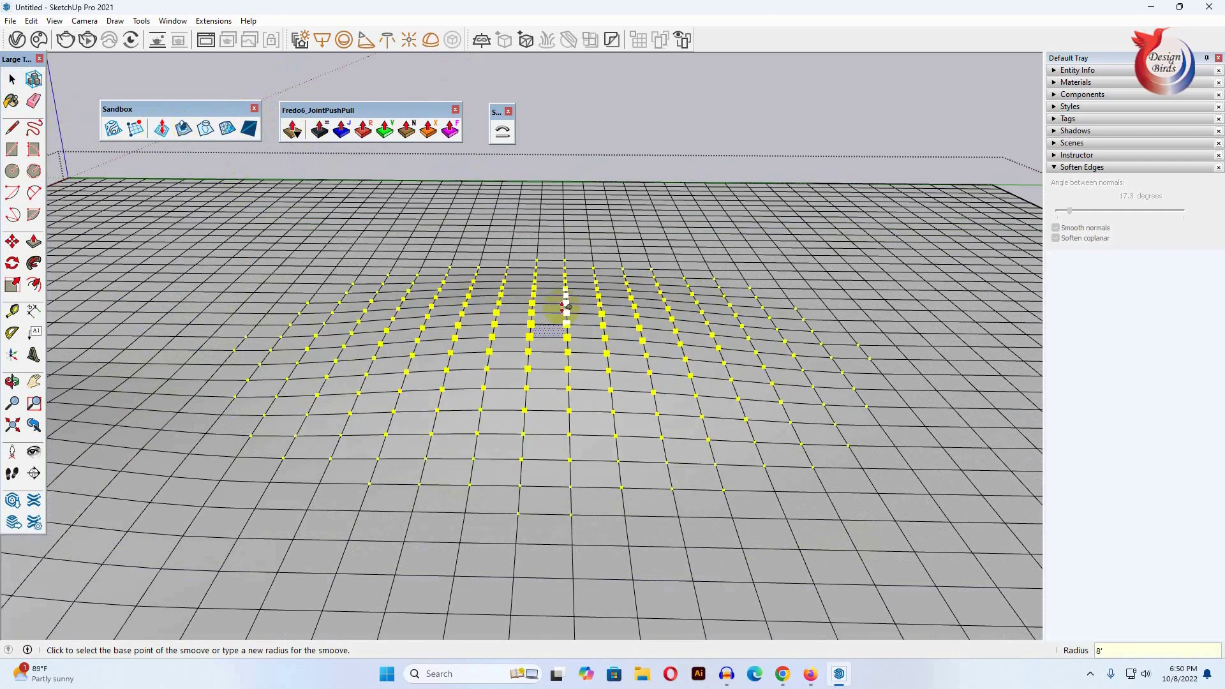
pyautogui.click(11, 79)
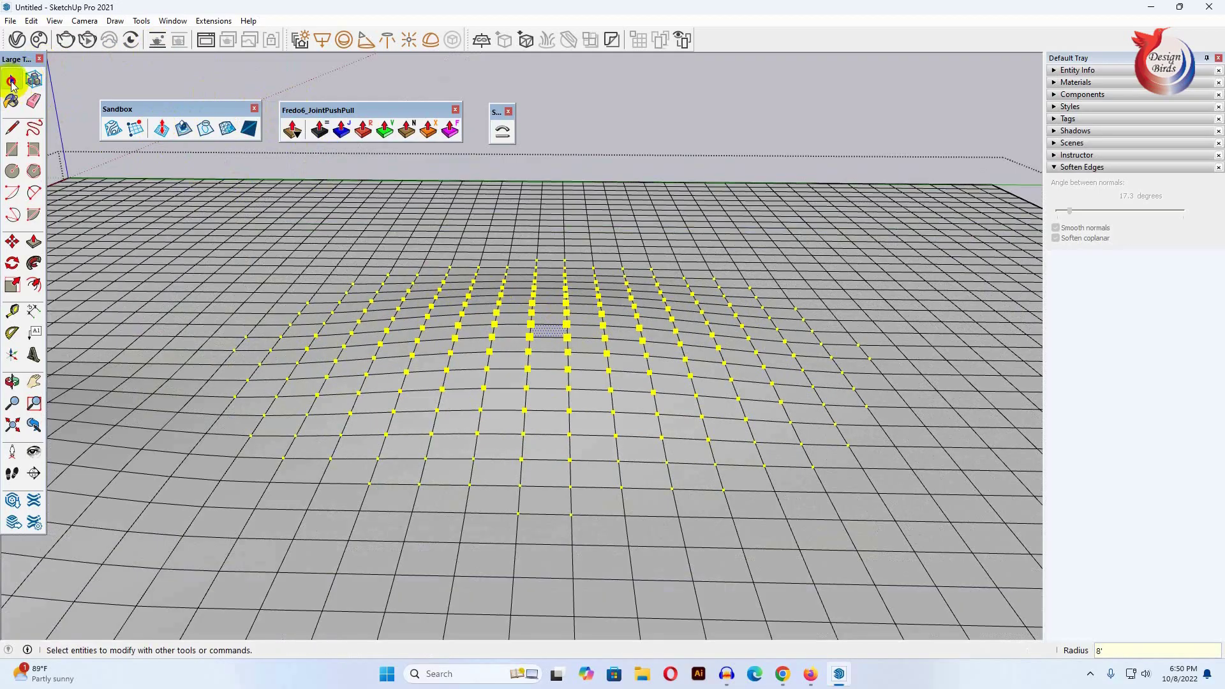
pyautogui.scroll(-2, 626, 377)
pyautogui.moveTo(385, 316); pyautogui.dragTo(315, 319, button='middle')
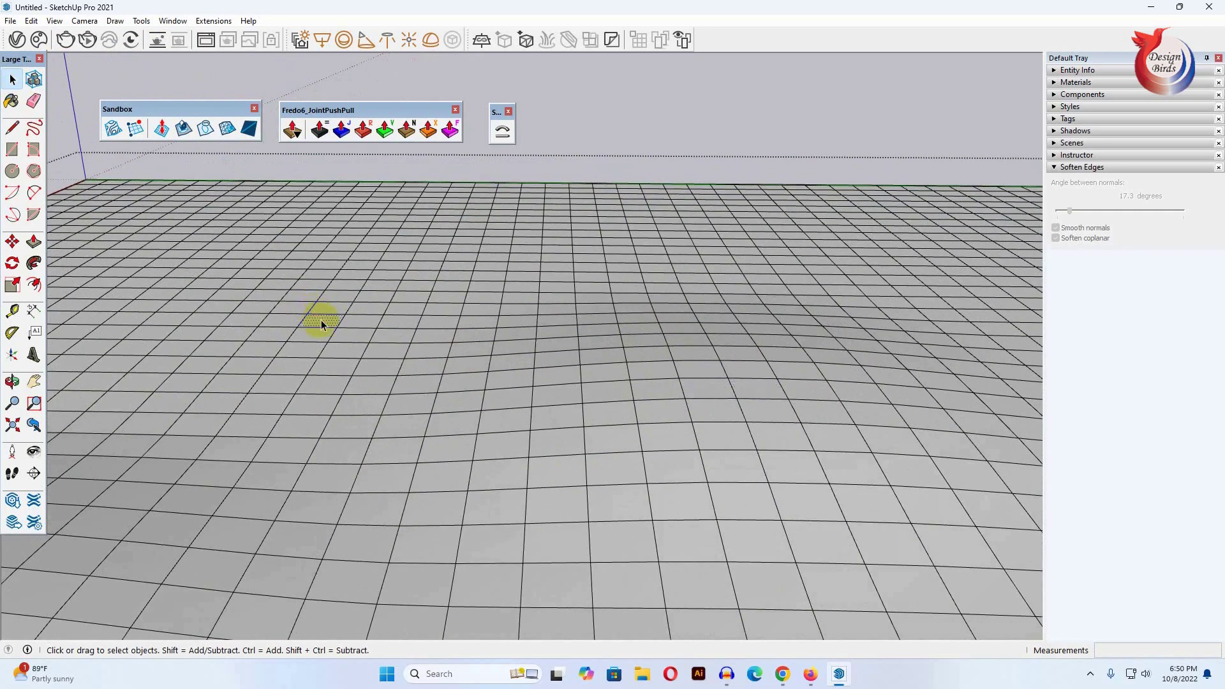
# Lower an area on the left by 3 to form a shallow dip.
pyautogui.click(162, 127)
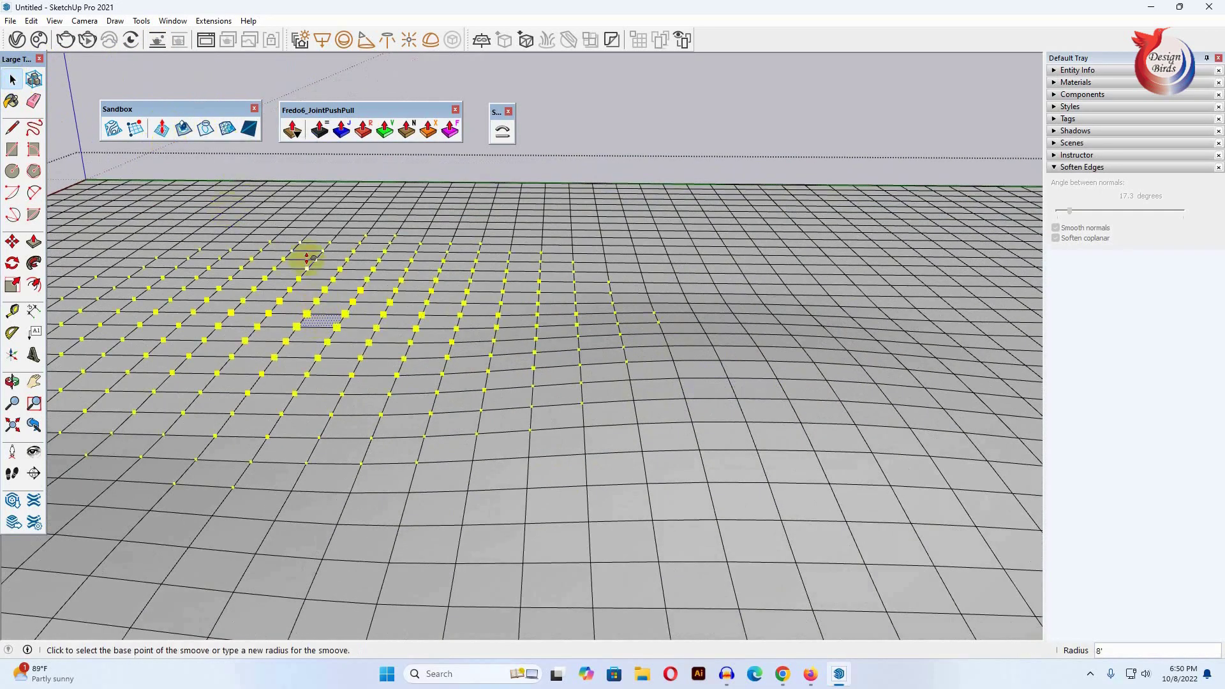
pyautogui.click(312, 293)
pyautogui.write('-3')
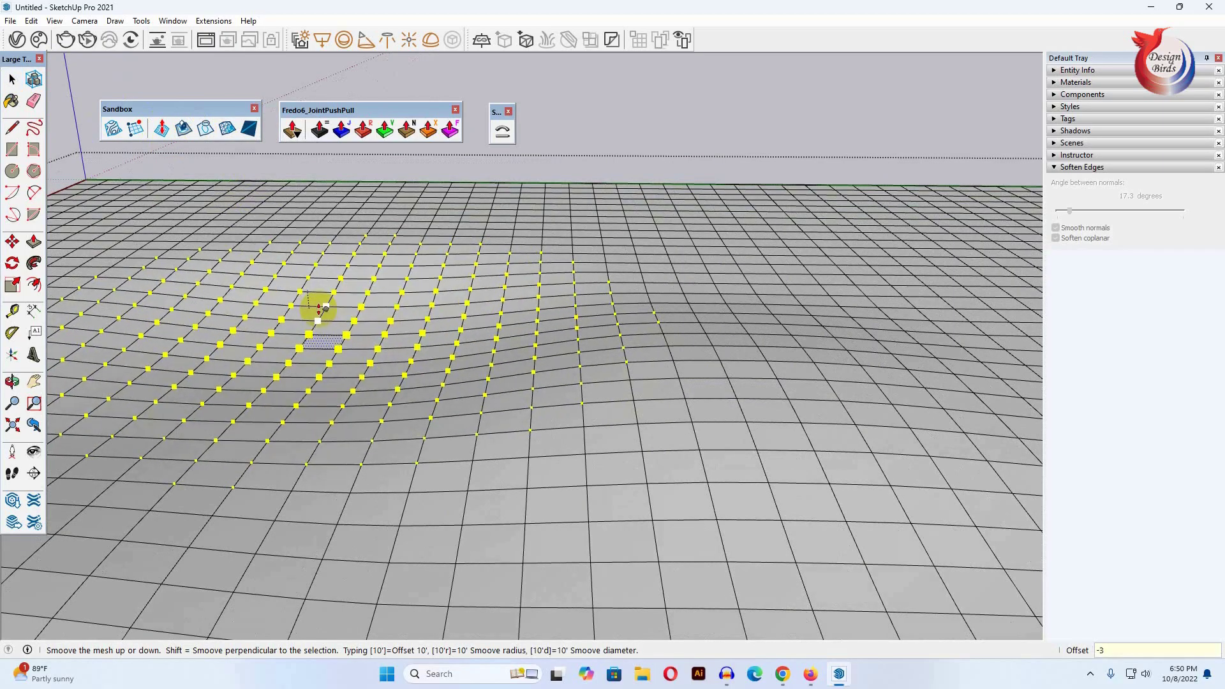
pyautogui.press('Return')
pyautogui.scroll(-3, 369, 273)
pyautogui.scroll(-3, 369, 273)
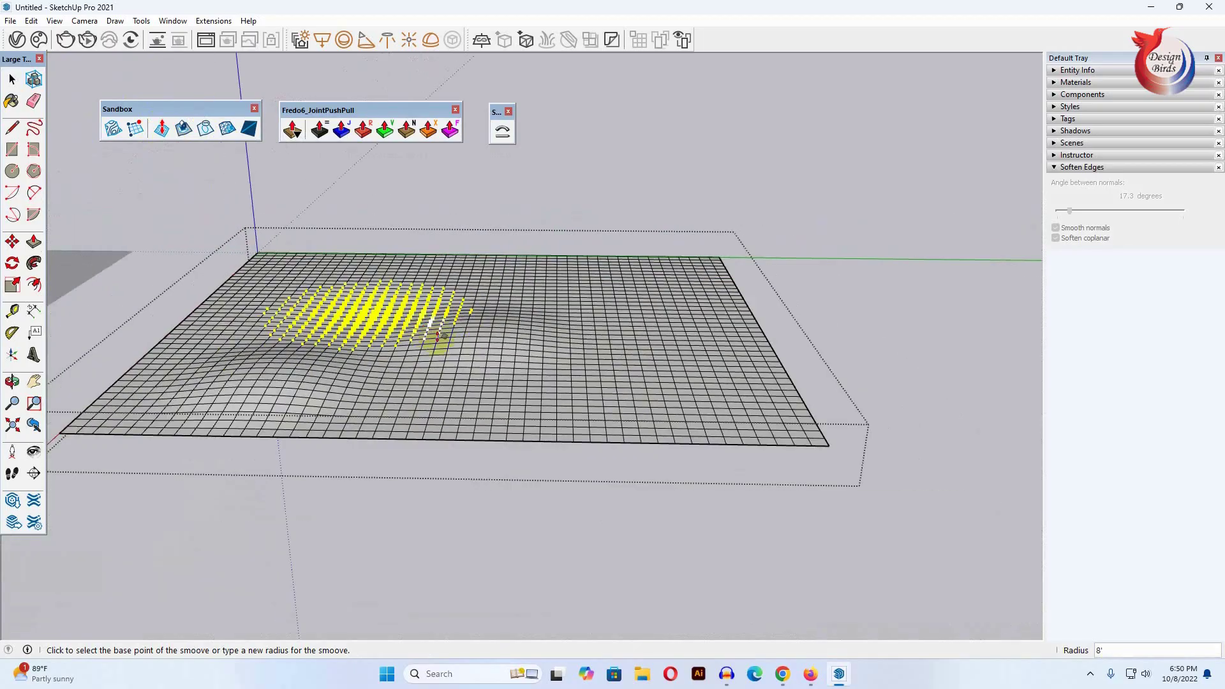
pyautogui.click(23, 87)
pyautogui.scroll(3, 518, 243)
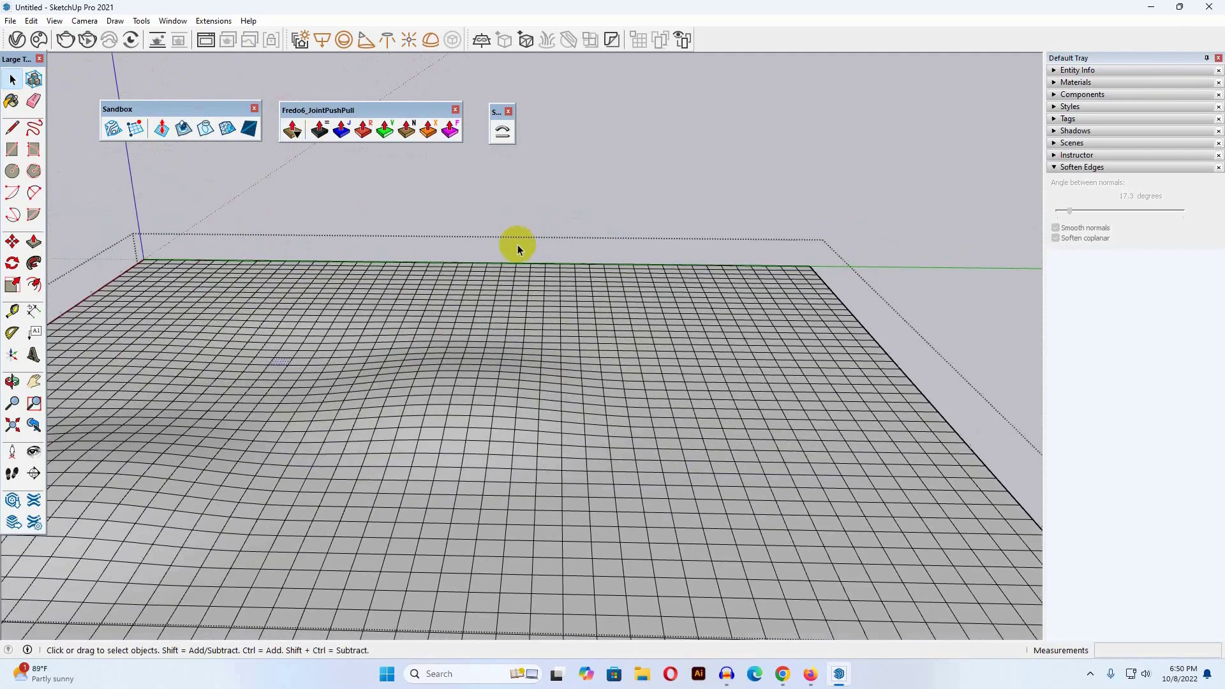
pyautogui.scroll(2, 512, 318)
pyautogui.scroll(2, 496, 319)
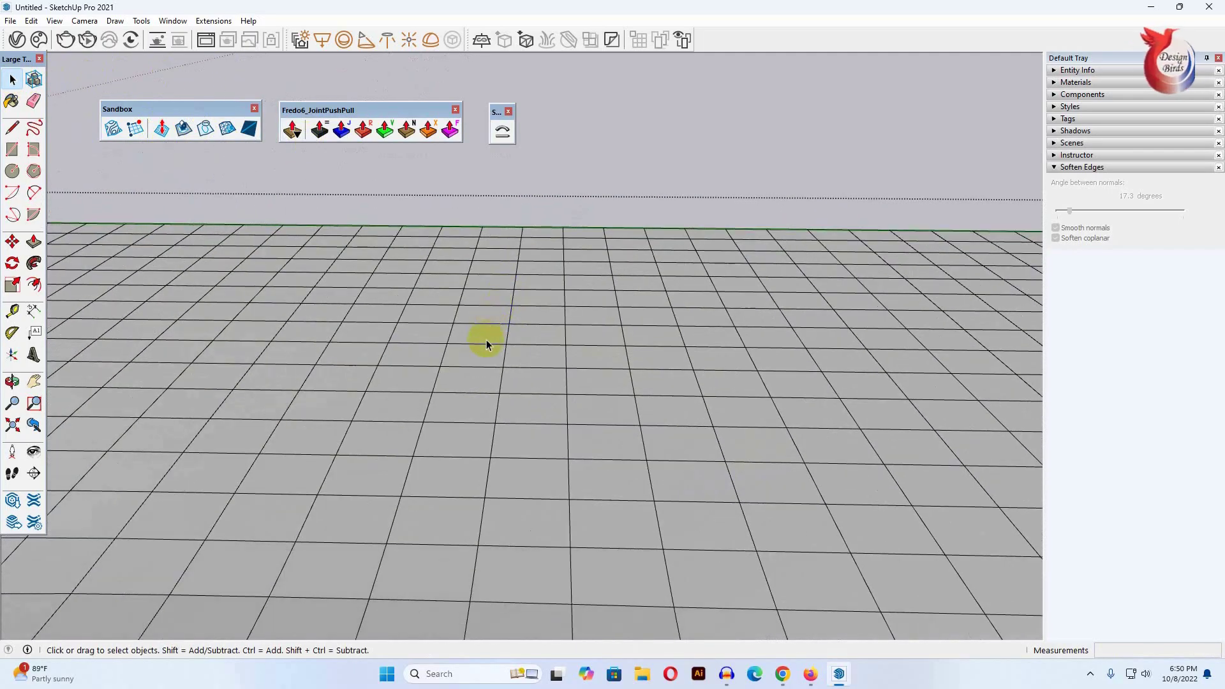
# Raise the area around a selected face by 5, then exit the terrain group.
pyautogui.click(486, 340)
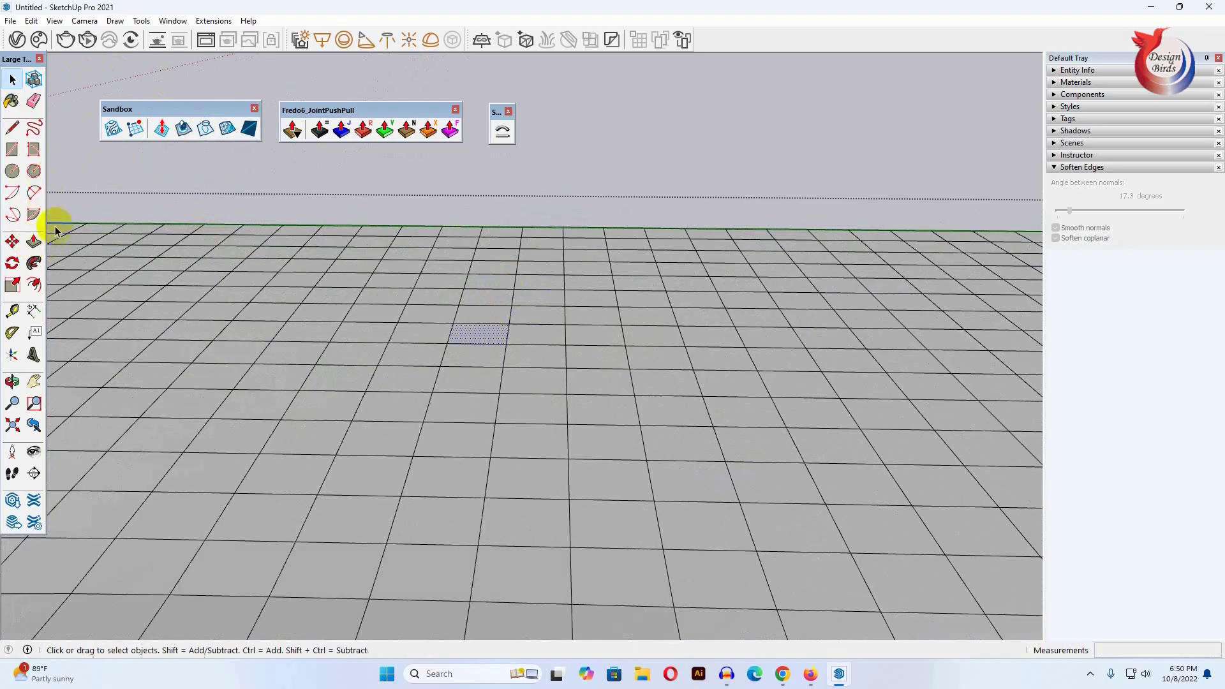
pyautogui.click(160, 131)
pyautogui.click(493, 328)
pyautogui.write('5')
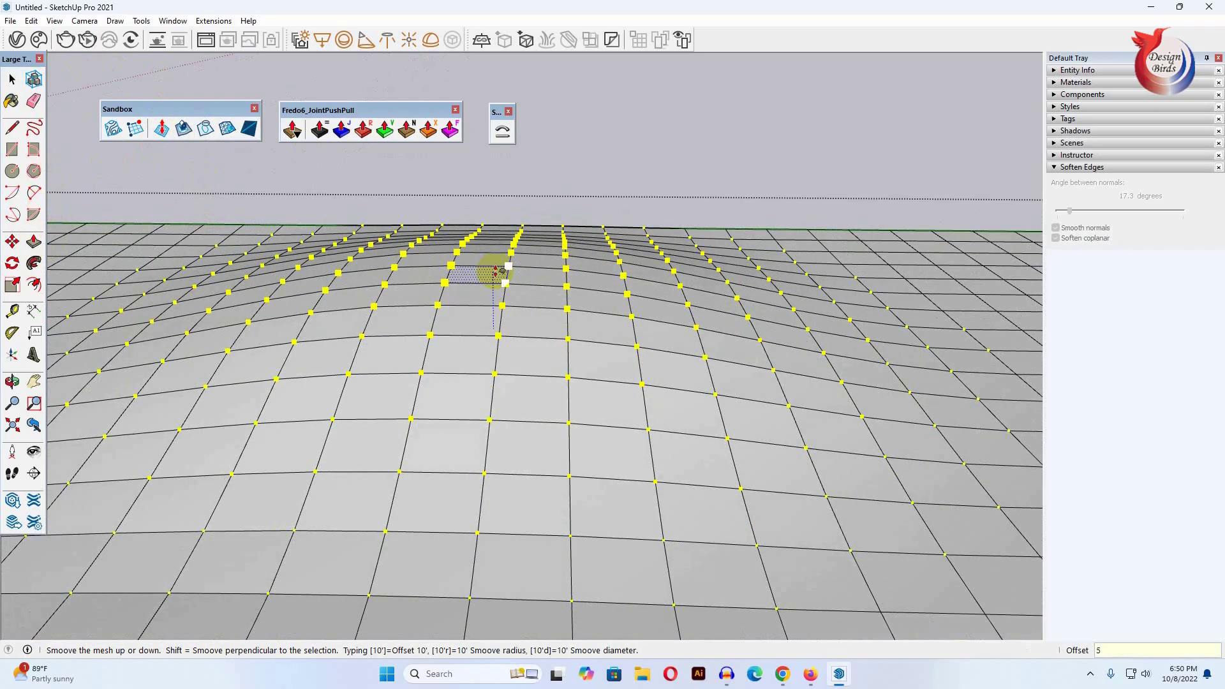
pyautogui.press('Return')
pyautogui.click(13, 79)
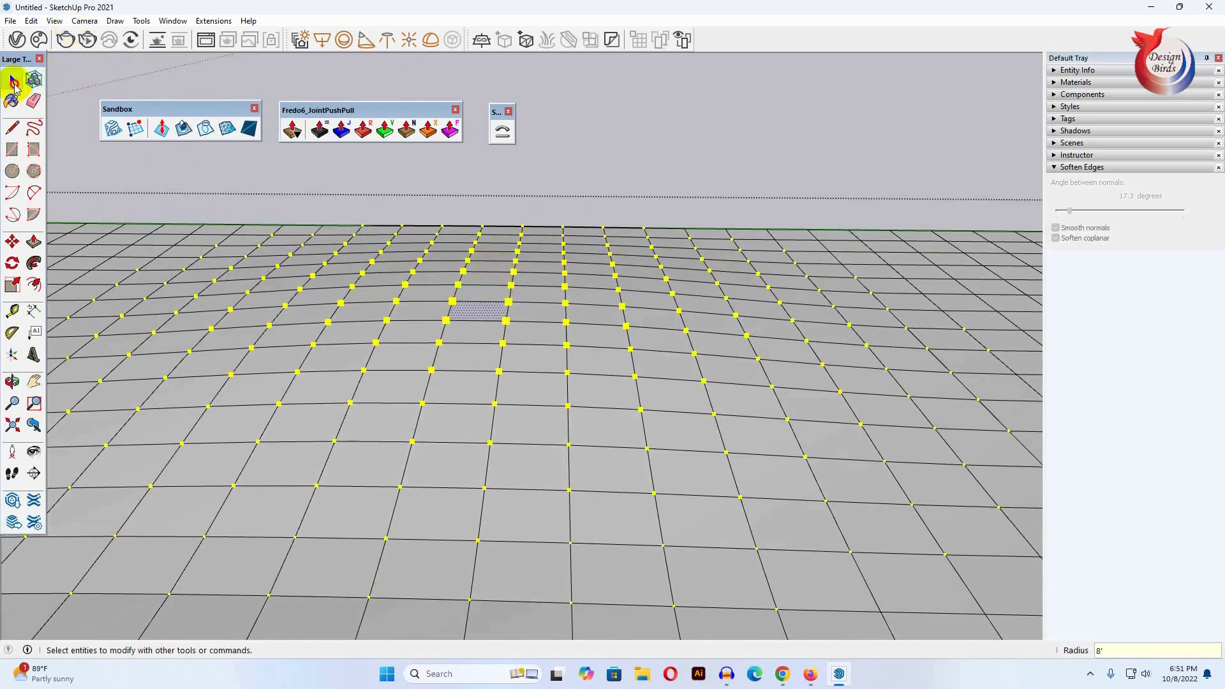
pyautogui.scroll(-2, 533, 291)
pyautogui.scroll(-3, 533, 291)
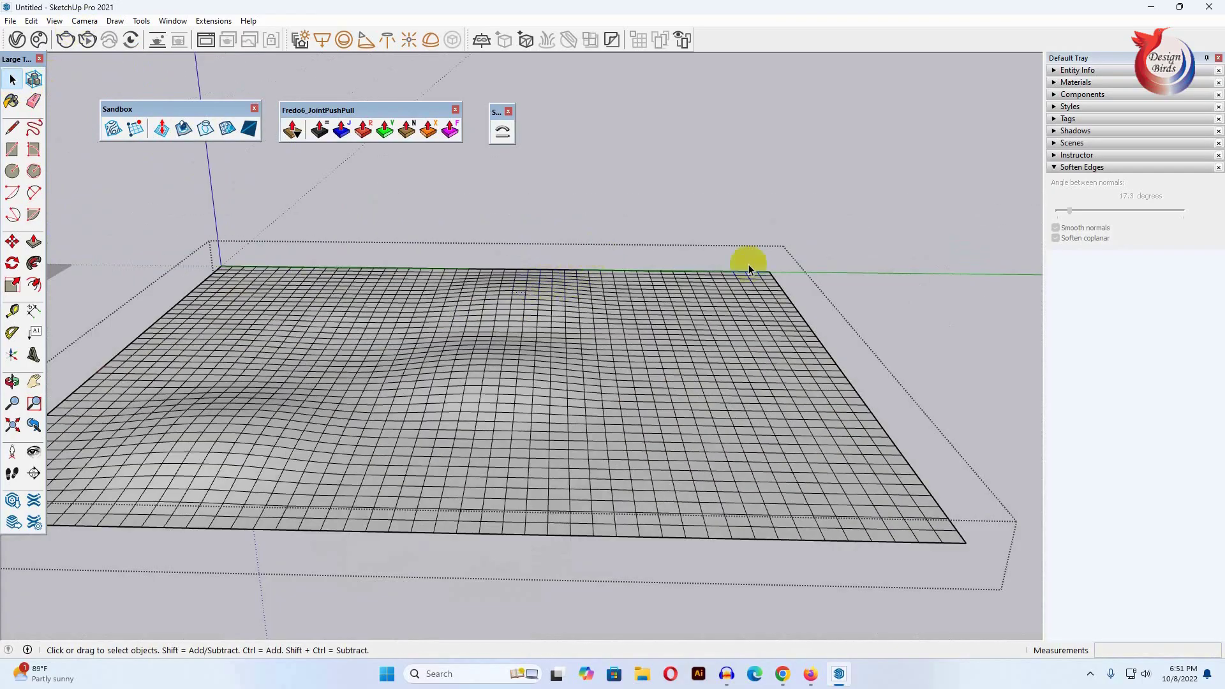
pyautogui.click(820, 240)
# Soften the terrain group's edges at 15.5 degrees, then deselect it.
pyautogui.moveTo(479, 352)
pyautogui.mouseDown(button='middle')
pyautogui.moveTo(500, 342)
pyautogui.moveTo(505, 375)
pyautogui.moveTo(506, 309)
pyautogui.moveTo(528, 280)
pyautogui.moveTo(514, 350)
pyautogui.mouseUp(button='middle')
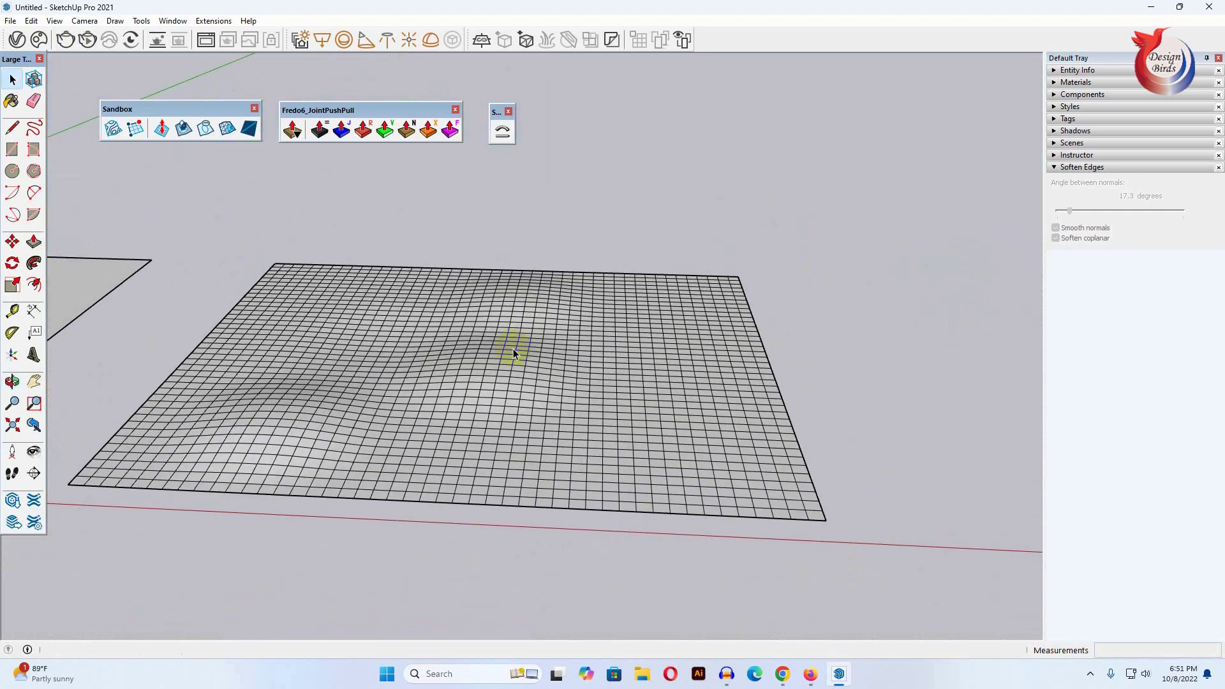
pyautogui.click(511, 381)
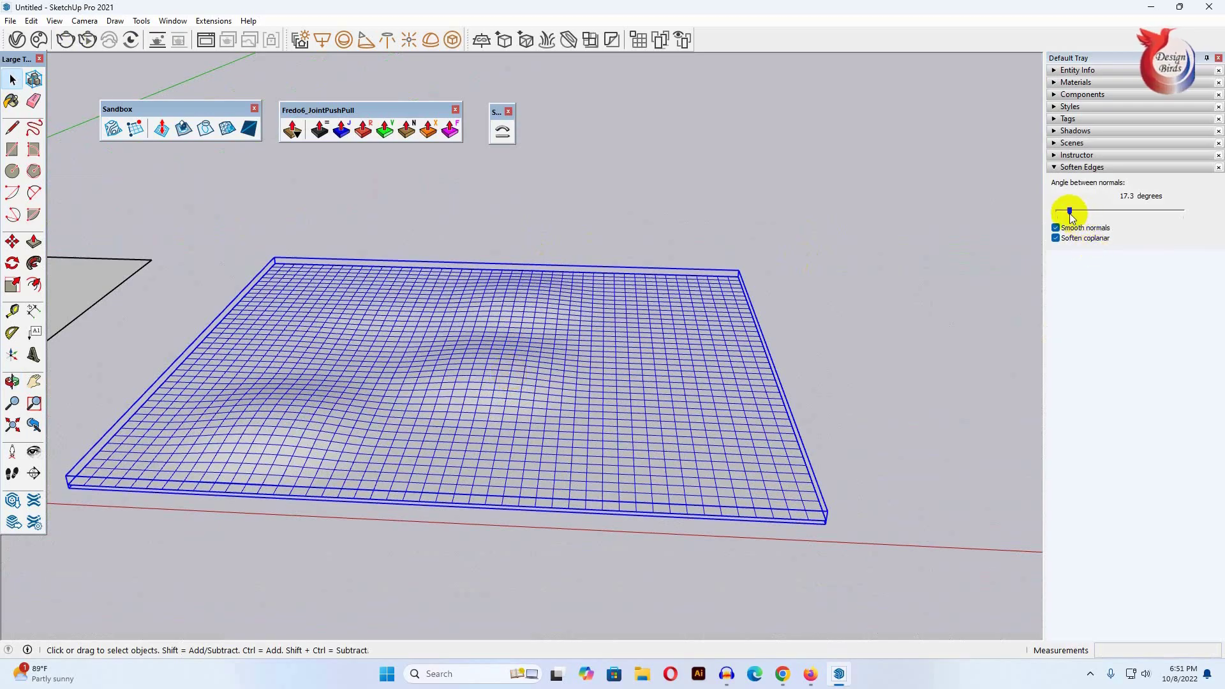
pyautogui.moveTo(1070, 211); pyautogui.dragTo(1068, 212)
pyautogui.moveTo(513, 404)
pyautogui.mouseDown(button='middle')
pyautogui.moveTo(582, 403)
pyautogui.moveTo(548, 380)
pyautogui.moveTo(561, 384)
pyautogui.mouseUp(button='middle')
pyautogui.click(829, 315)
# Select the road band between the two arcs.
pyautogui.scroll(-3, 823, 317)
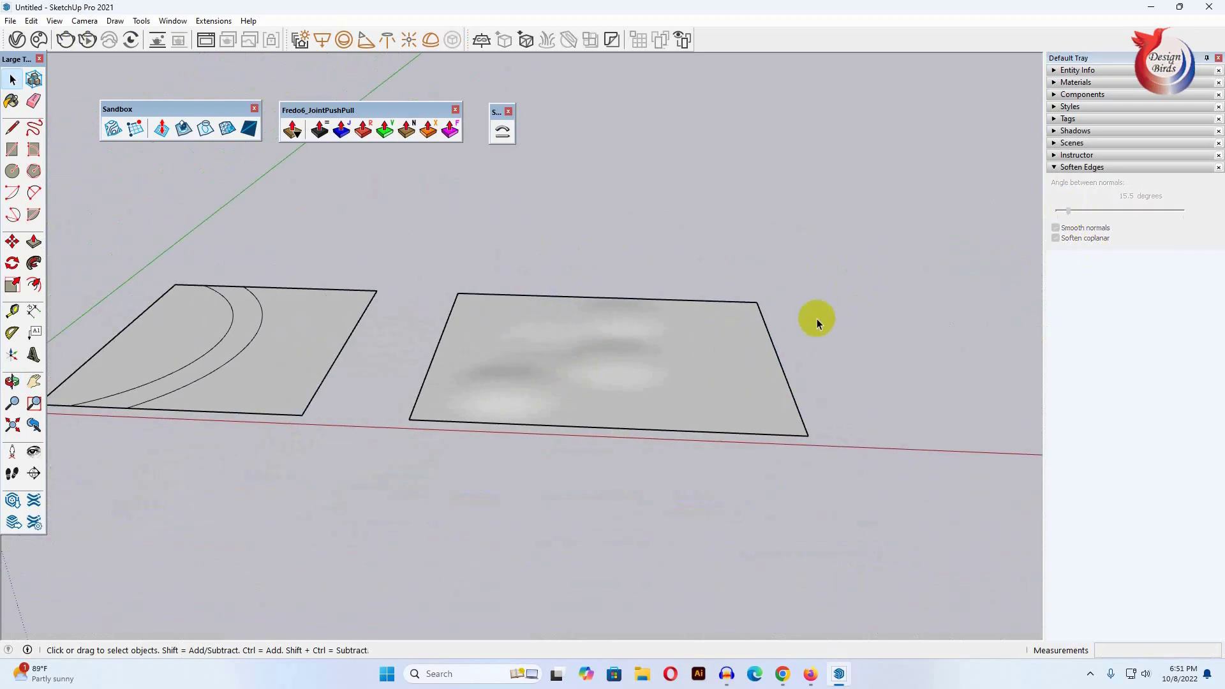
pyautogui.scroll(2, 721, 333)
pyautogui.scroll(-1, 722, 332)
pyautogui.scroll(-2, 724, 335)
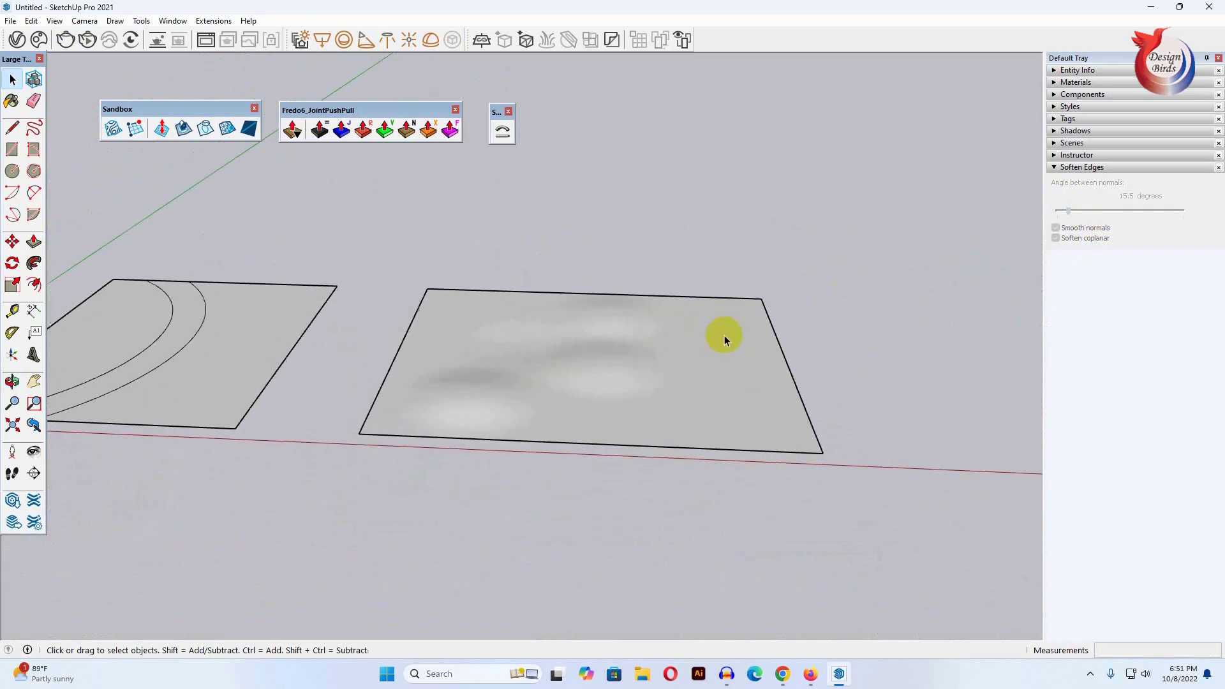
pyautogui.scroll(2, 205, 364)
pyautogui.scroll(2, 210, 373)
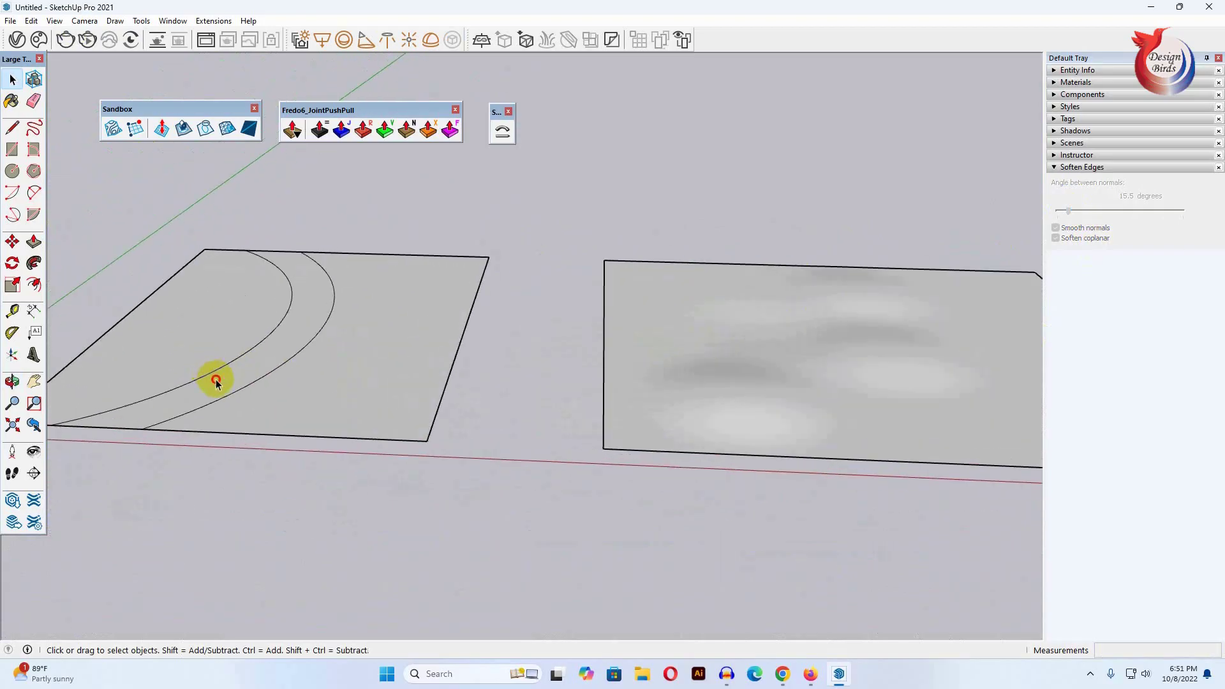
pyautogui.click(213, 377)
# Copy the curved road band straight up about 2' 8 3/8" above the flat plane.
pyautogui.click(13, 241)
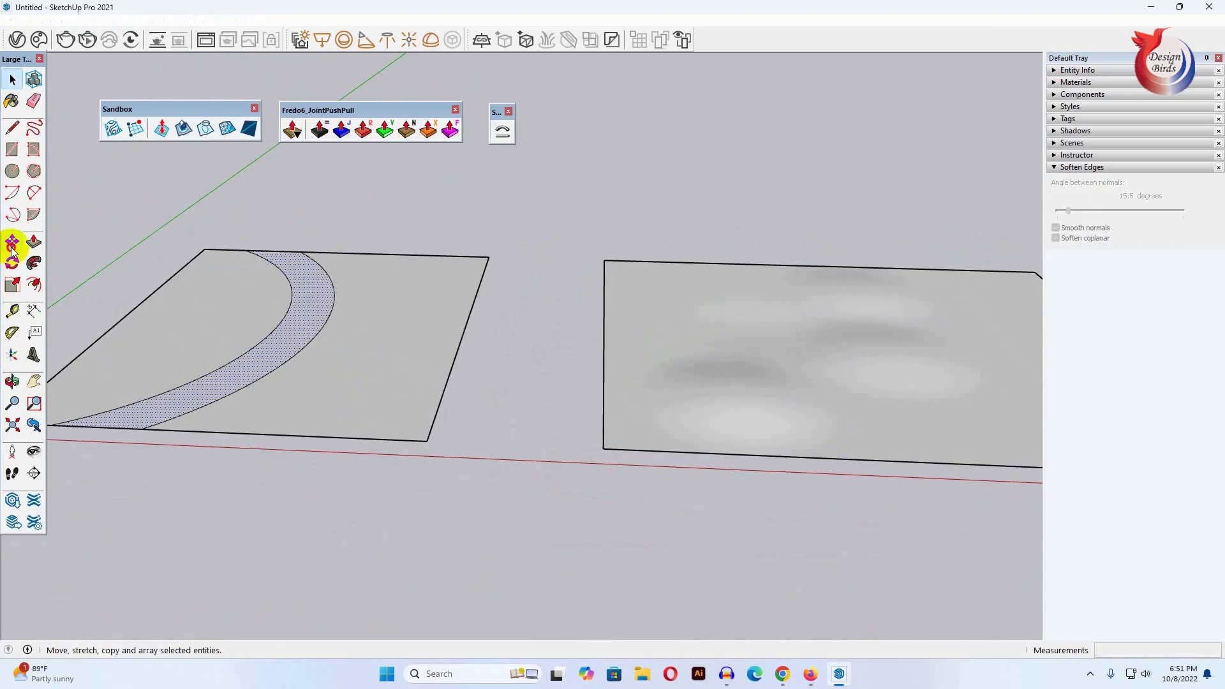
pyautogui.click(143, 427)
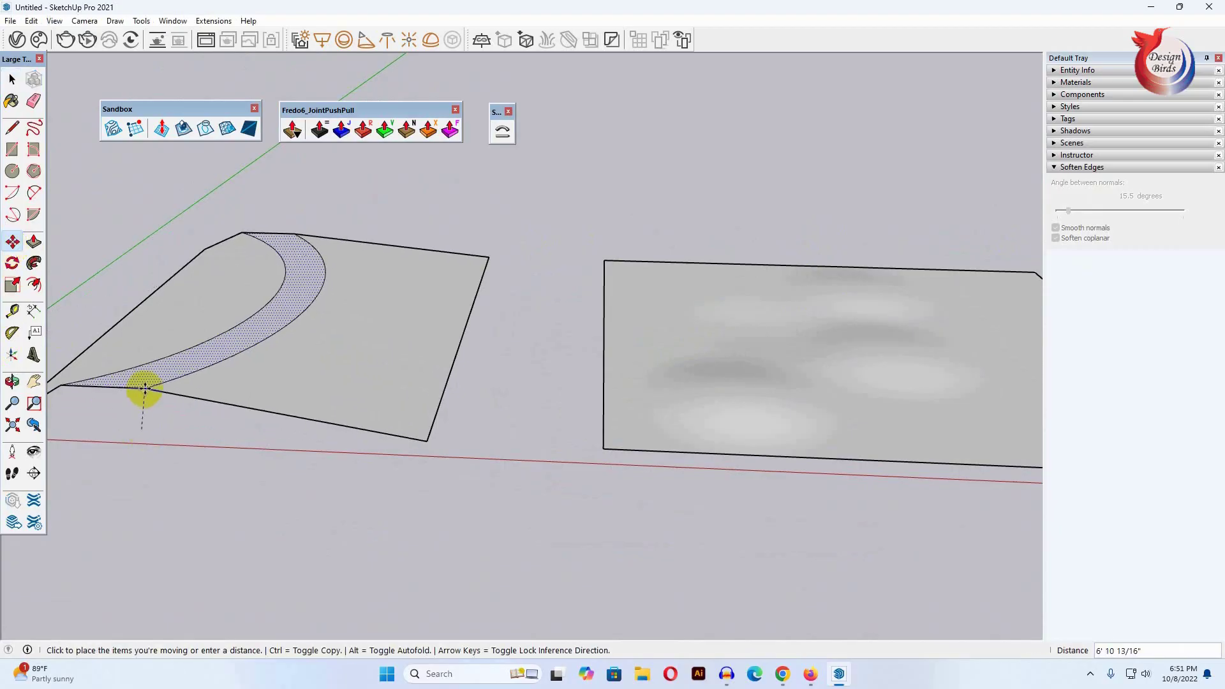
pyautogui.press('ctrl')
pyautogui.moveTo(144, 387); pyautogui.dragTo(156, 363, button='middle')
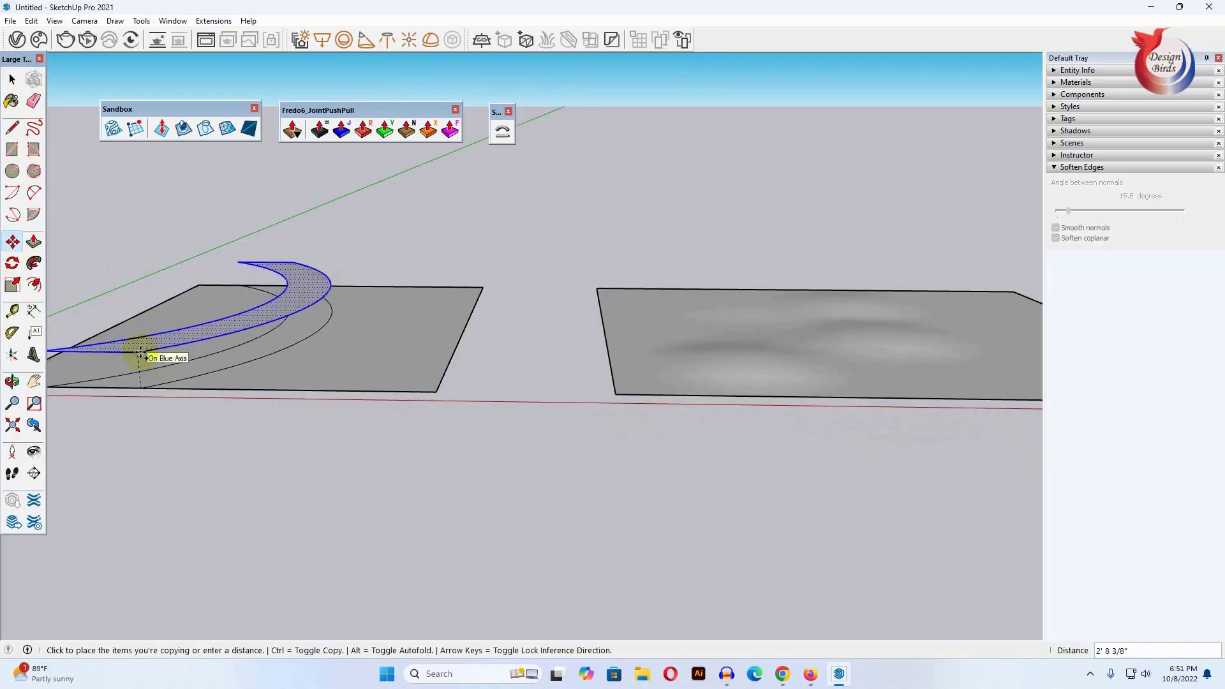
pyautogui.click(140, 354)
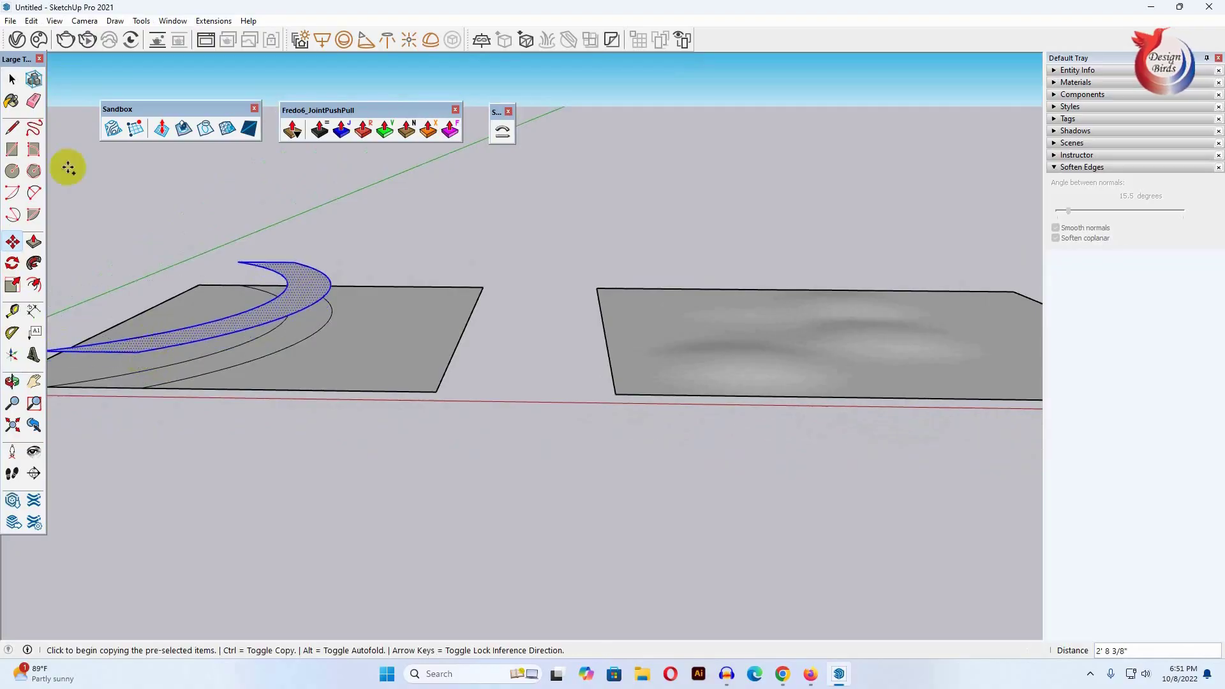
pyautogui.click(12, 79)
pyautogui.moveTo(342, 327); pyautogui.dragTo(349, 377, button='middle')
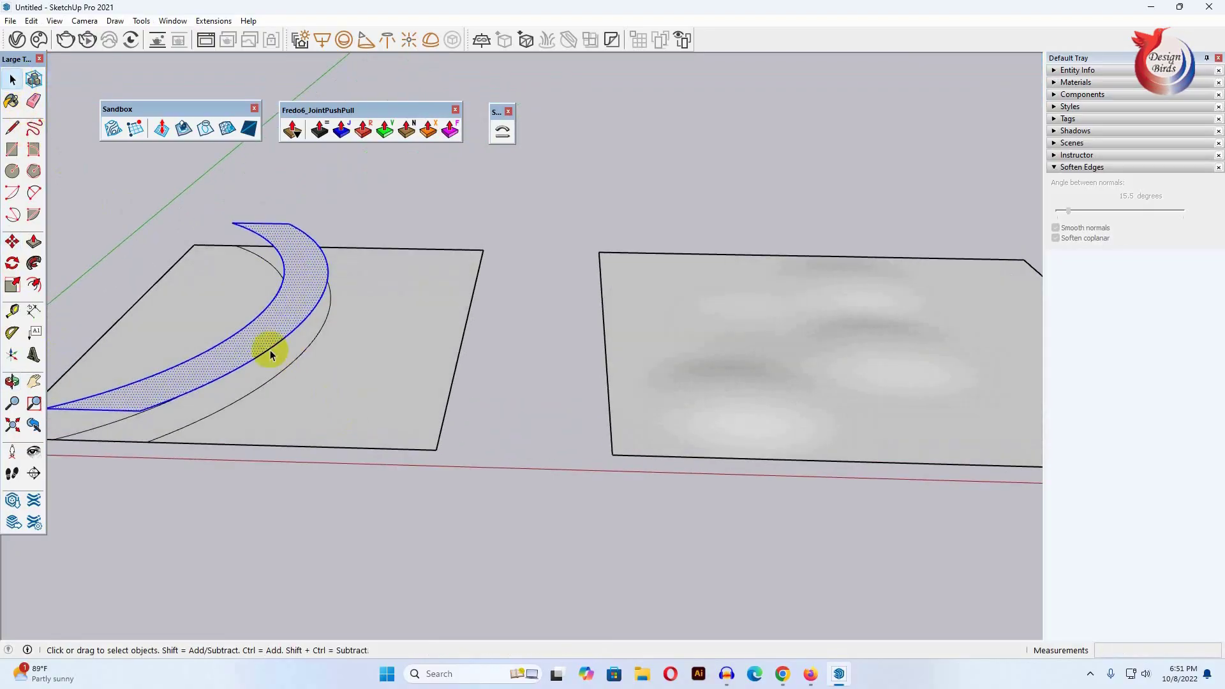
# Move the raised road band over the hilly terrain.
pyautogui.click(13, 242)
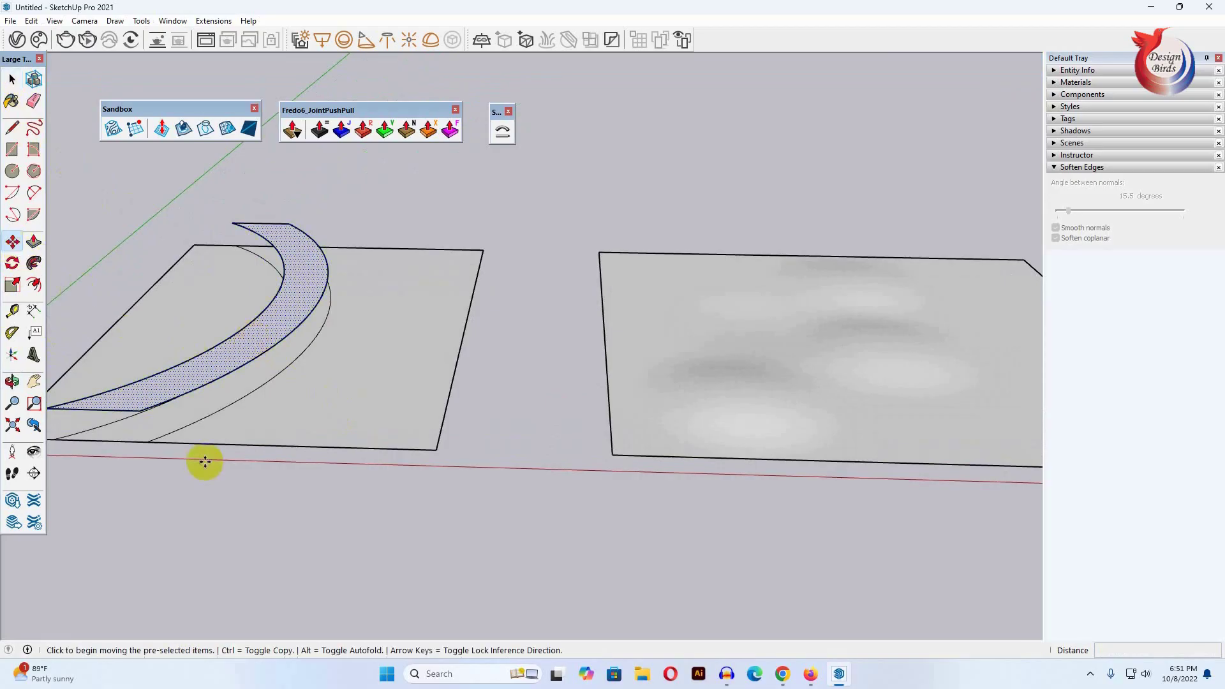
pyautogui.click(138, 409)
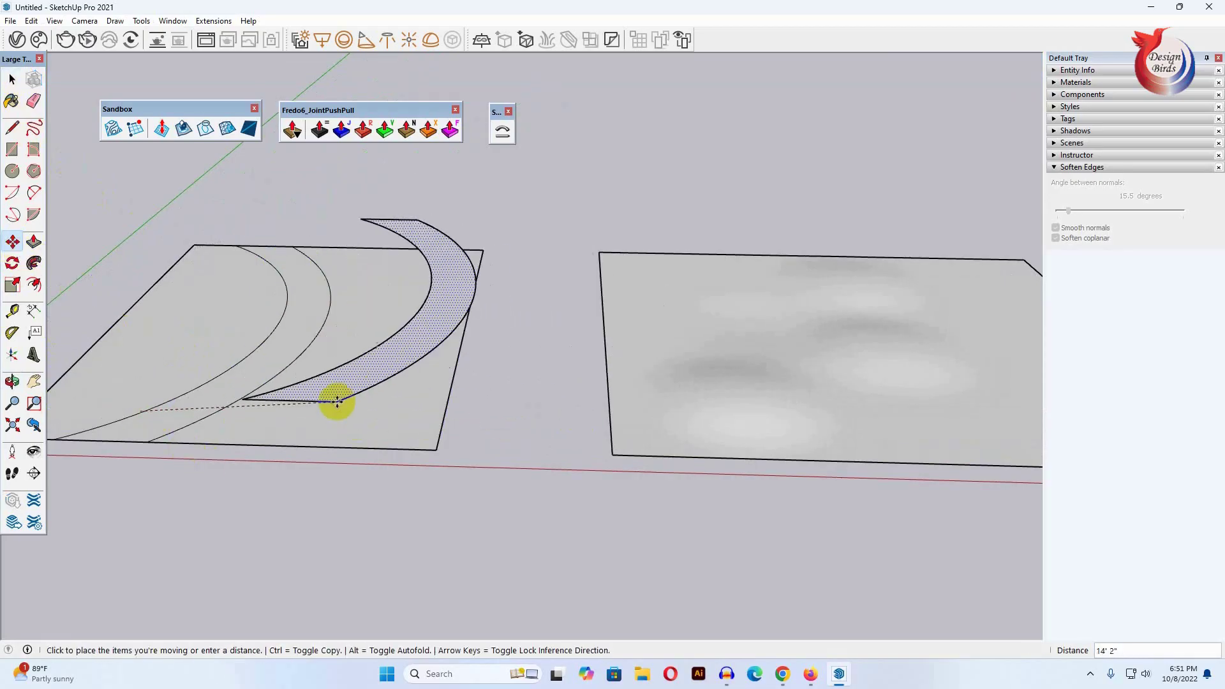
pyautogui.scroll(-2, 333, 403)
pyautogui.moveTo(500, 419)
pyautogui.mouseDown(button='middle')
pyautogui.moveTo(561, 328)
pyautogui.moveTo(546, 262)
pyautogui.mouseUp(button='middle')
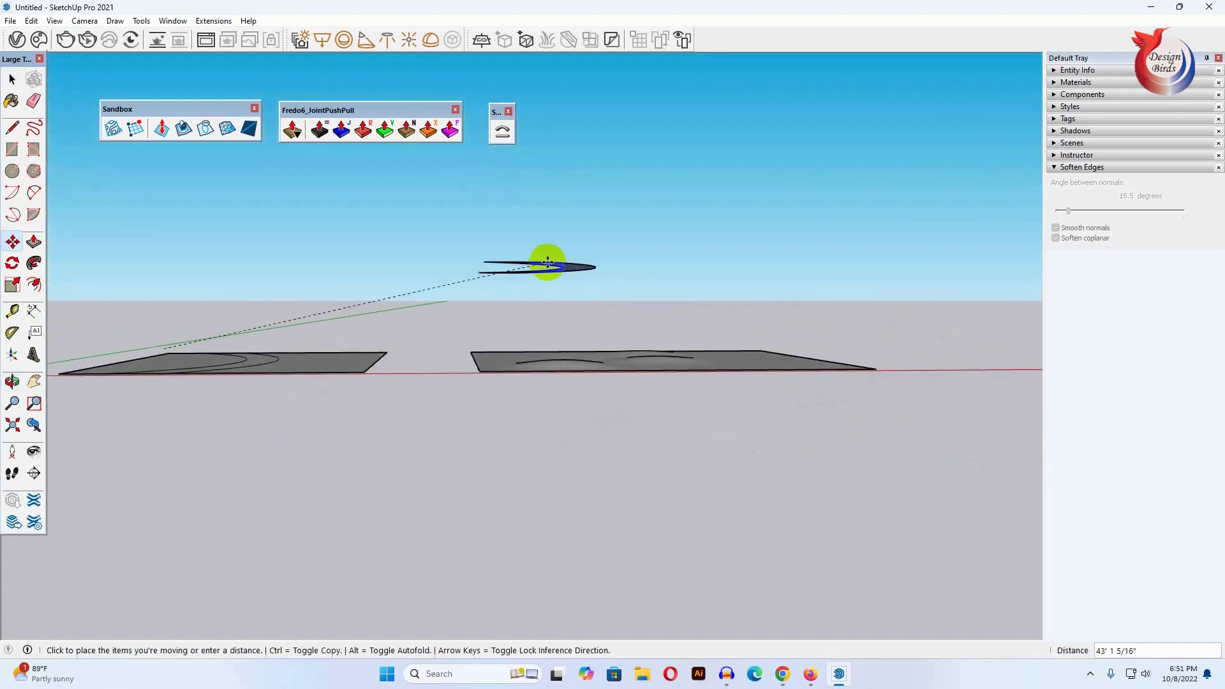
pyautogui.click(547, 343)
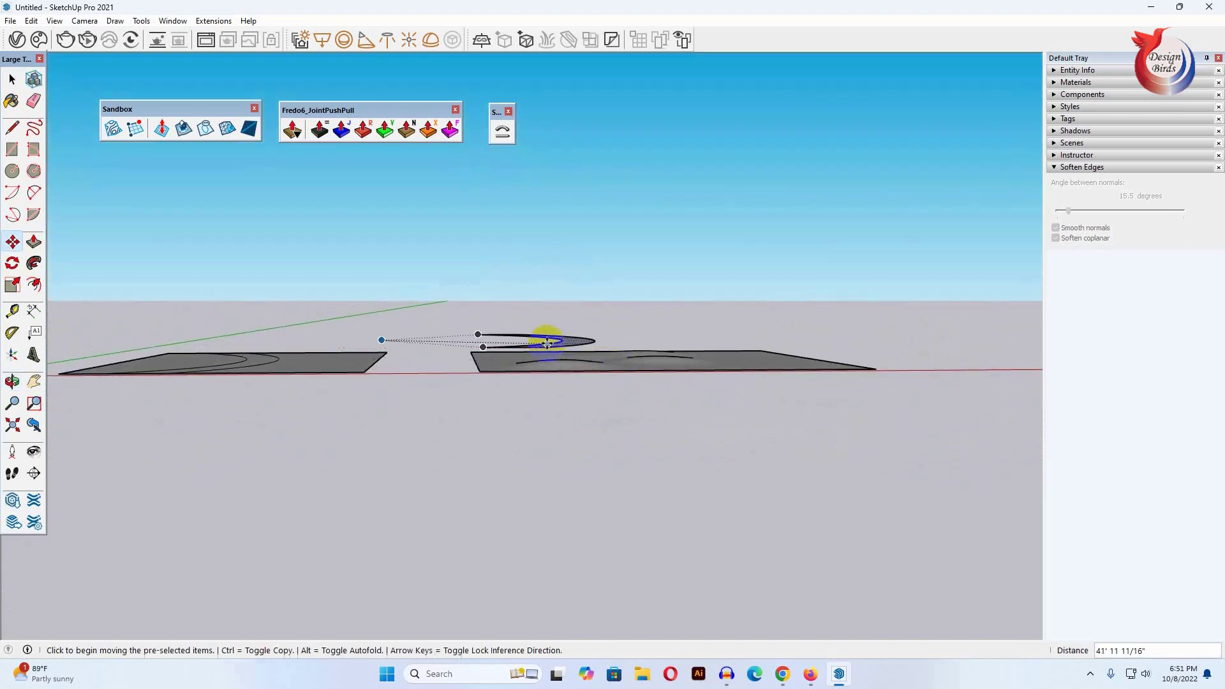
pyautogui.scroll(2, 546, 343)
pyautogui.scroll(1, 548, 341)
pyautogui.moveTo(551, 344)
pyautogui.mouseDown(button='middle')
pyautogui.moveTo(559, 333)
pyautogui.moveTo(551, 380)
pyautogui.mouseUp(button='middle')
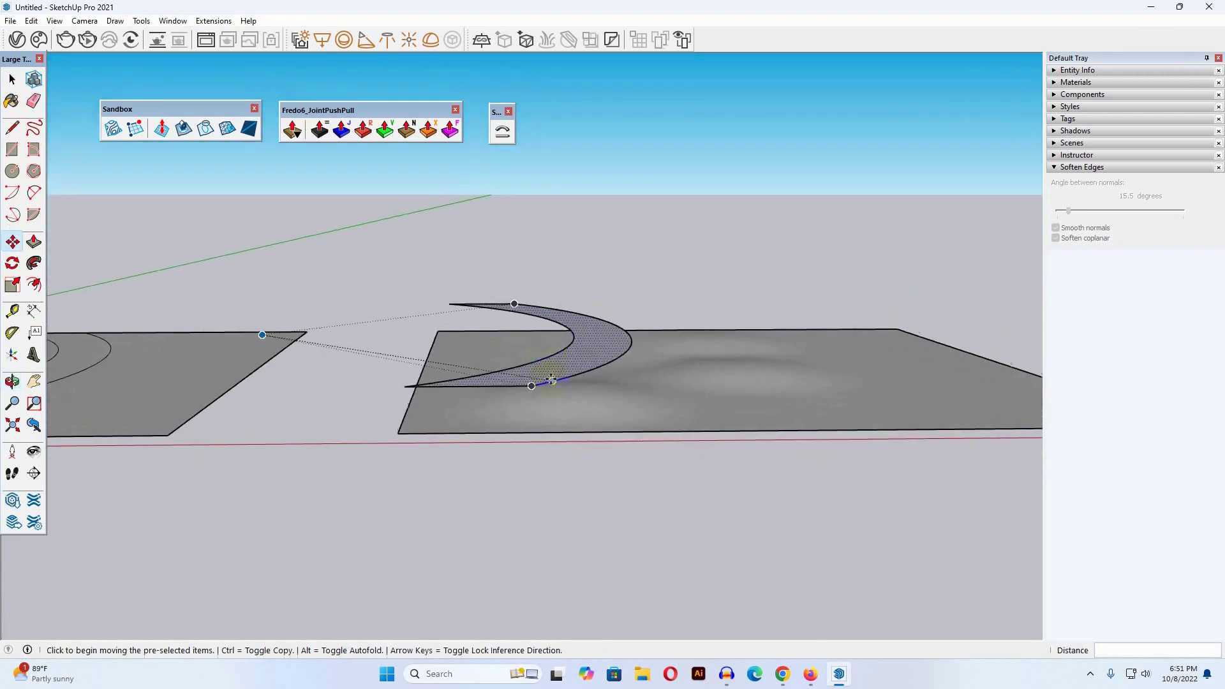
# Copy the band beside itself, then delete the left crescent band.
pyautogui.click(527, 387)
pyautogui.press('ctrl')
pyautogui.scroll(-1, 529, 382)
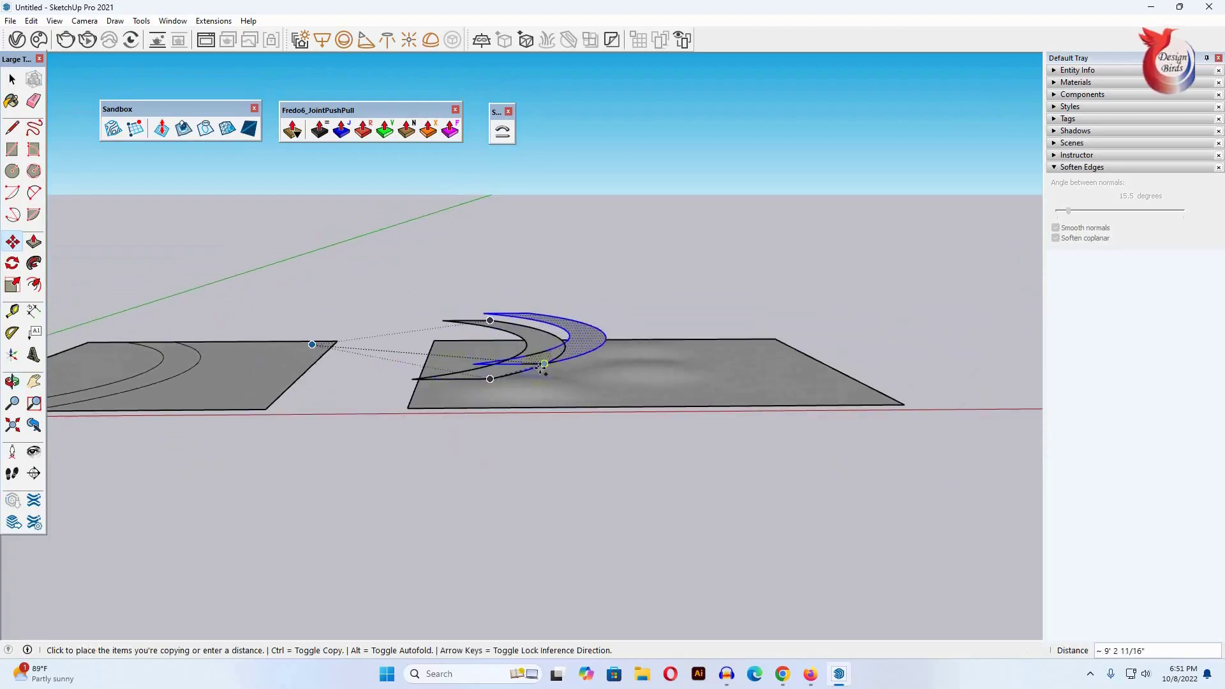
pyautogui.moveTo(732, 358)
pyautogui.mouseDown(button='middle')
pyautogui.moveTo(724, 336)
pyautogui.moveTo(648, 344)
pyautogui.moveTo(691, 347)
pyautogui.mouseUp(button='middle')
pyautogui.click(692, 347)
pyautogui.click(13, 79)
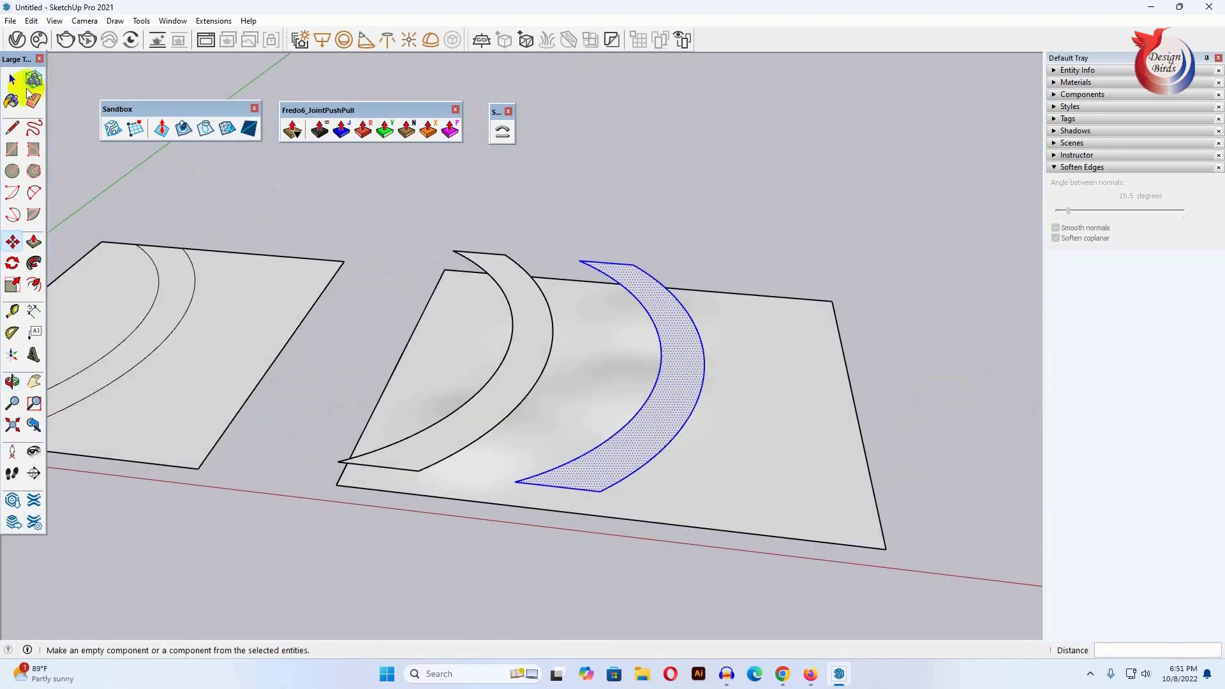
pyautogui.moveTo(659, 410); pyautogui.dragTo(687, 432, button='middle')
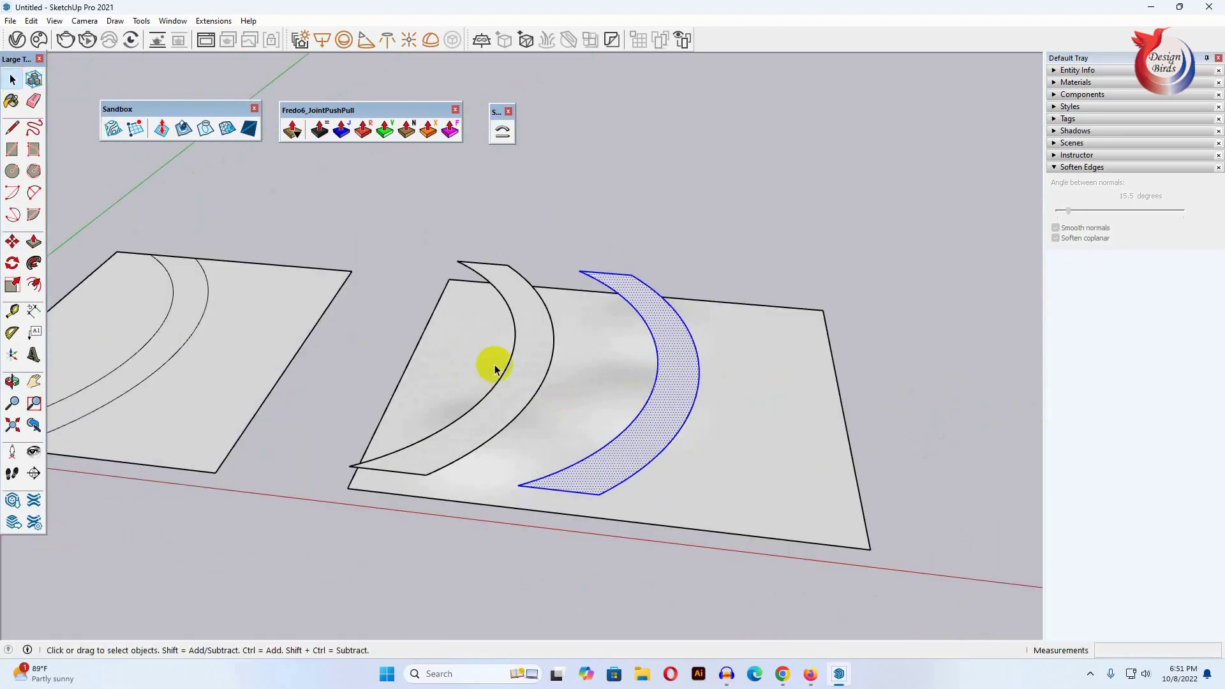
pyautogui.click(523, 383)
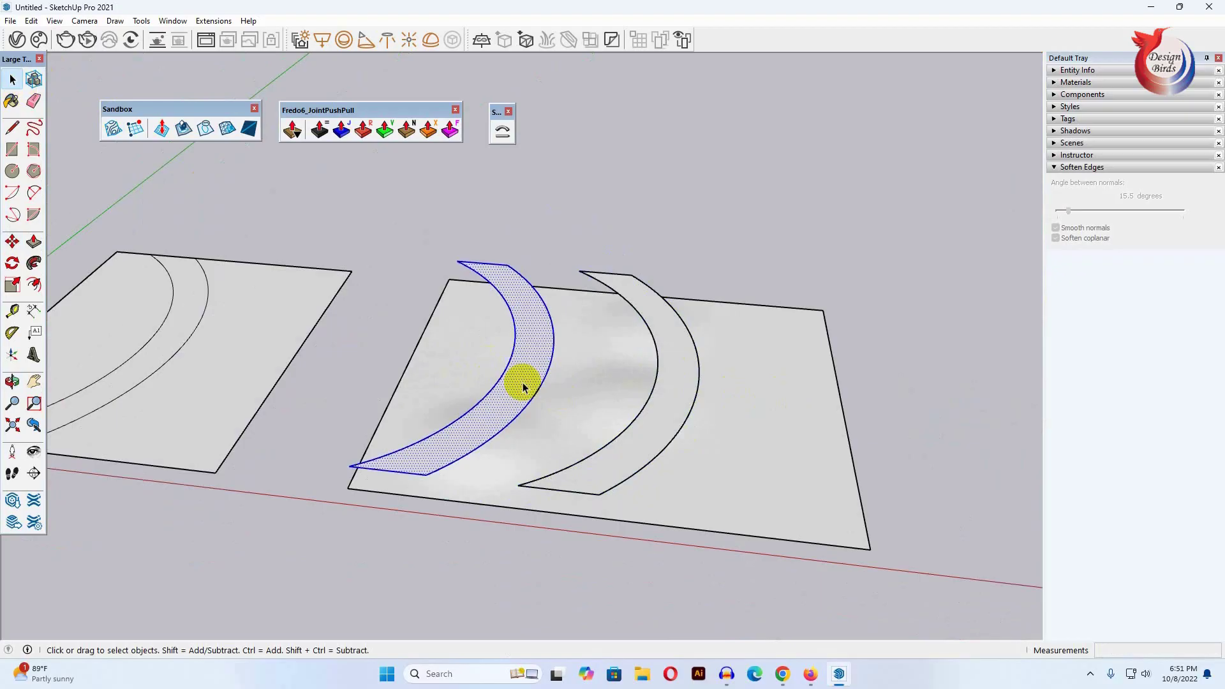
pyautogui.press('Delete')
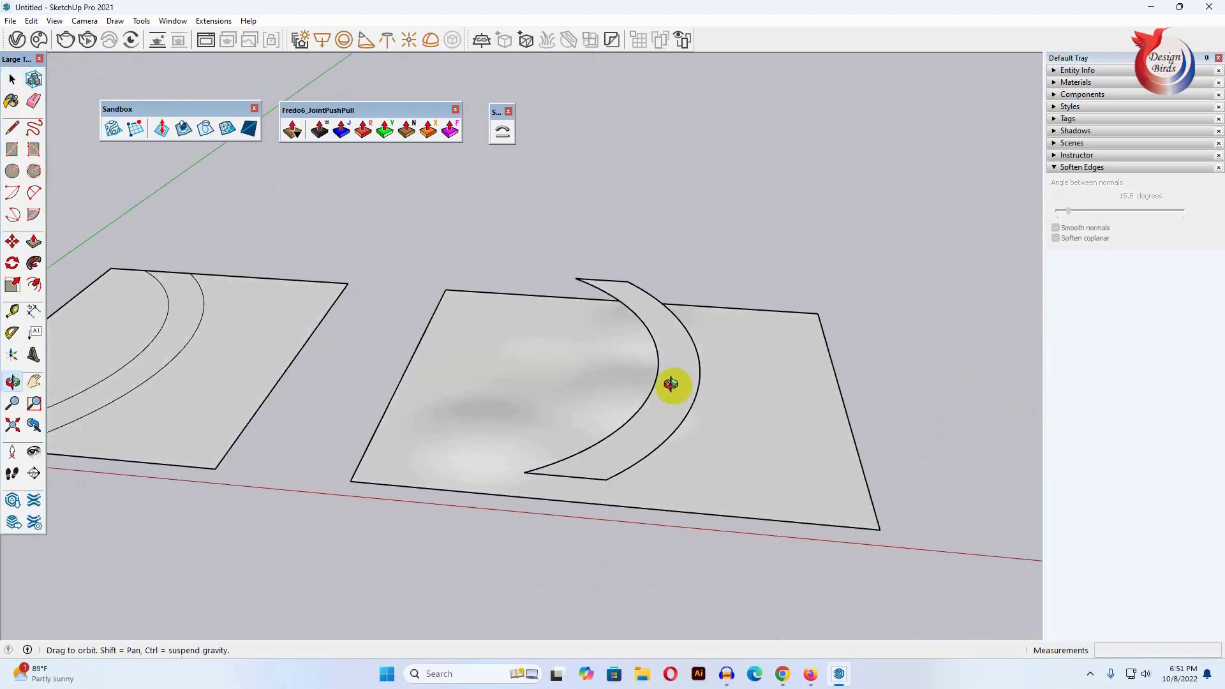
pyautogui.moveTo(665, 383)
pyautogui.mouseDown(button='middle')
pyautogui.moveTo(739, 279)
pyautogui.moveTo(648, 353)
pyautogui.moveTo(648, 419)
pyautogui.moveTo(669, 434)
pyautogui.moveTo(654, 460)
pyautogui.moveTo(703, 445)
pyautogui.mouseUp(button='middle')
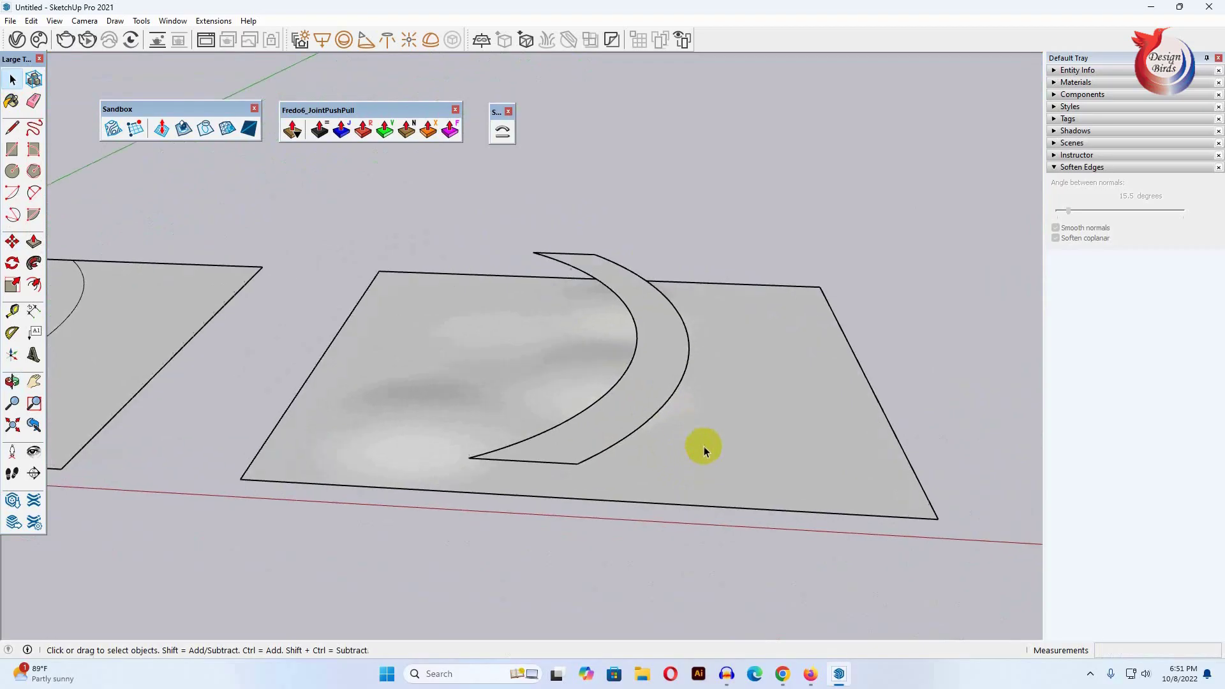
# Drape the crescent road band's edges onto the hilly terrain group.
pyautogui.click(643, 405)
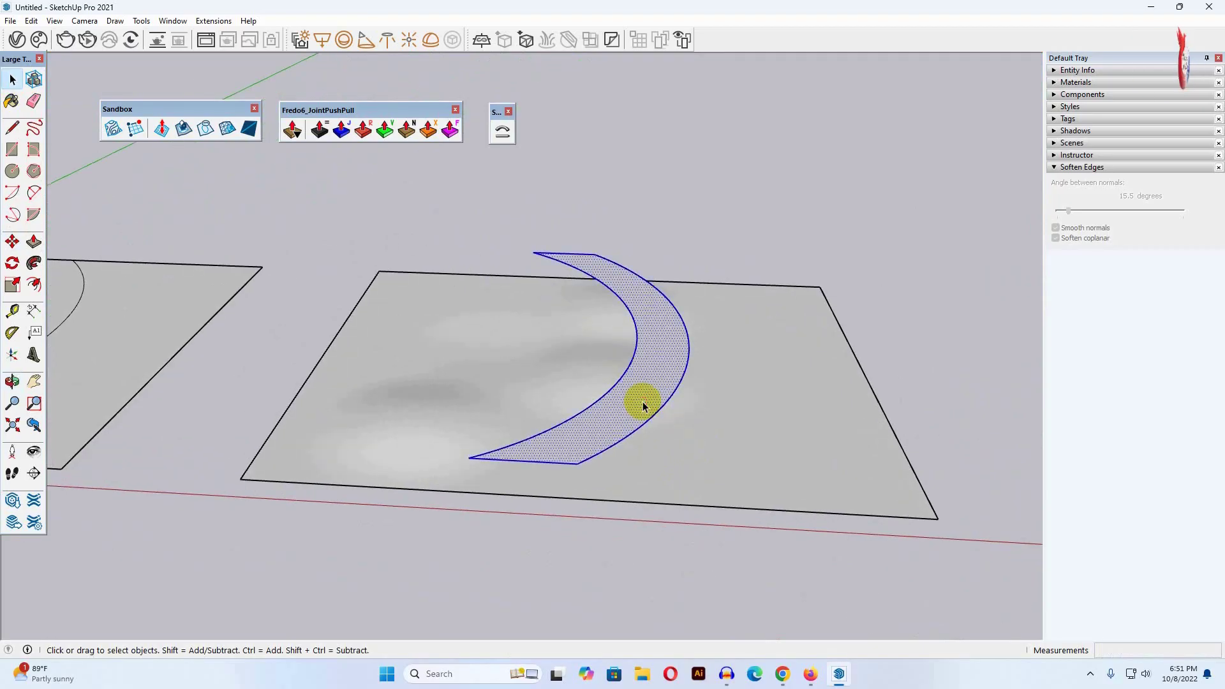
pyautogui.click(205, 129)
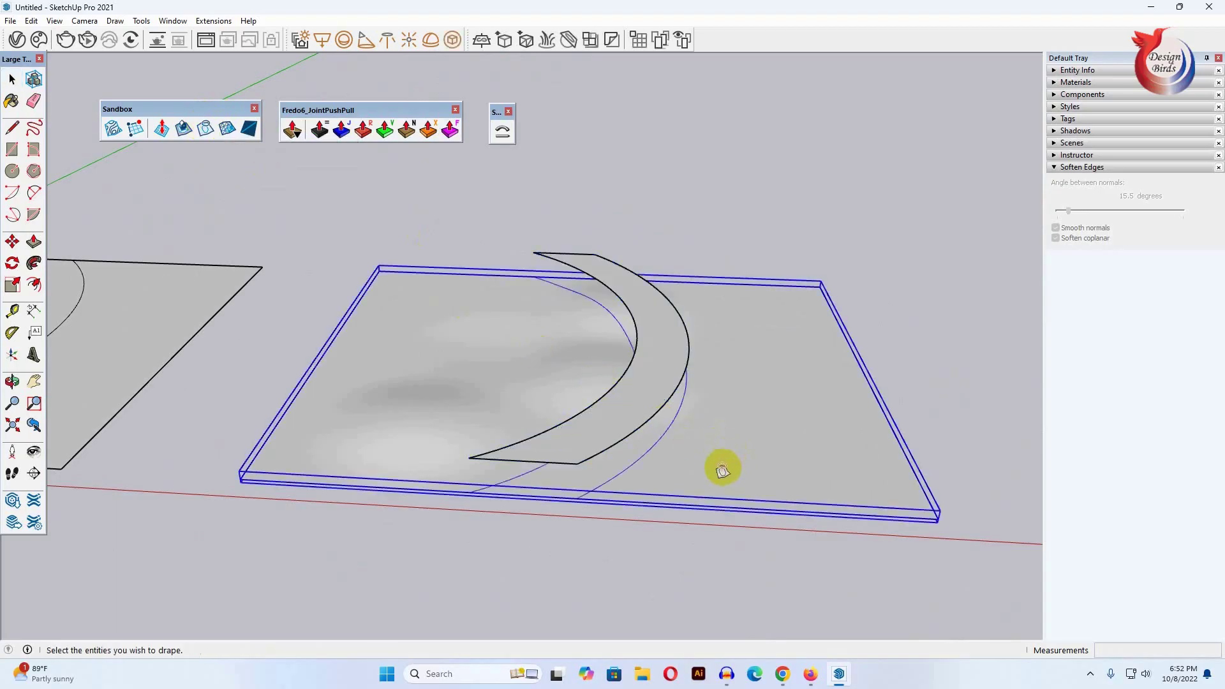
pyautogui.click(487, 390)
pyautogui.click(13, 80)
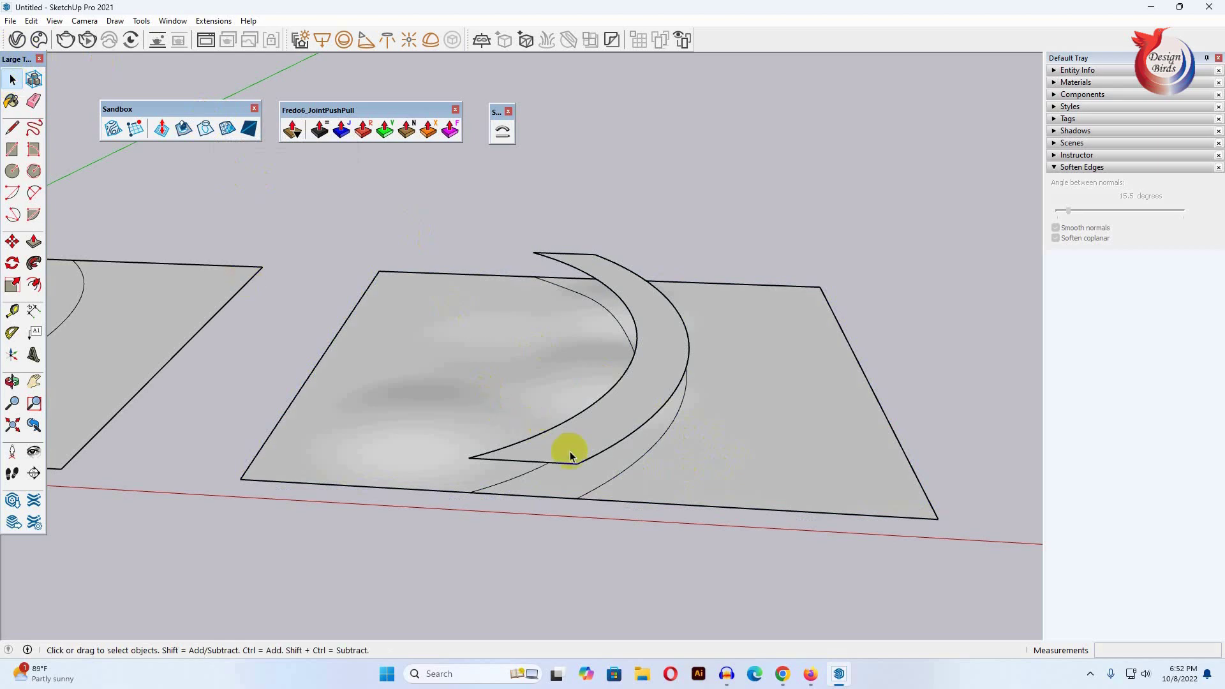
pyautogui.scroll(3, 561, 451)
pyautogui.moveTo(648, 470)
pyautogui.mouseDown(button='middle')
pyautogui.moveTo(591, 487)
pyautogui.moveTo(667, 478)
pyautogui.moveTo(653, 476)
pyautogui.mouseUp(button='middle')
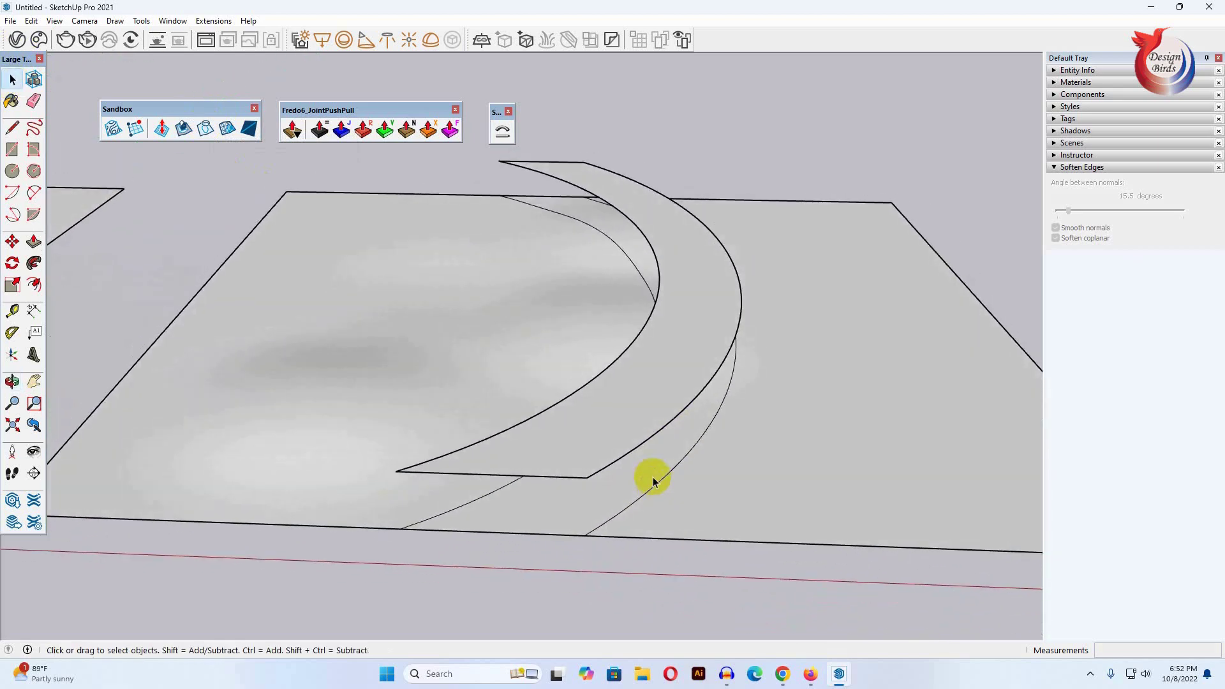
# Delete the floating crescent band above the terrain.
pyautogui.doubleClick(595, 418)
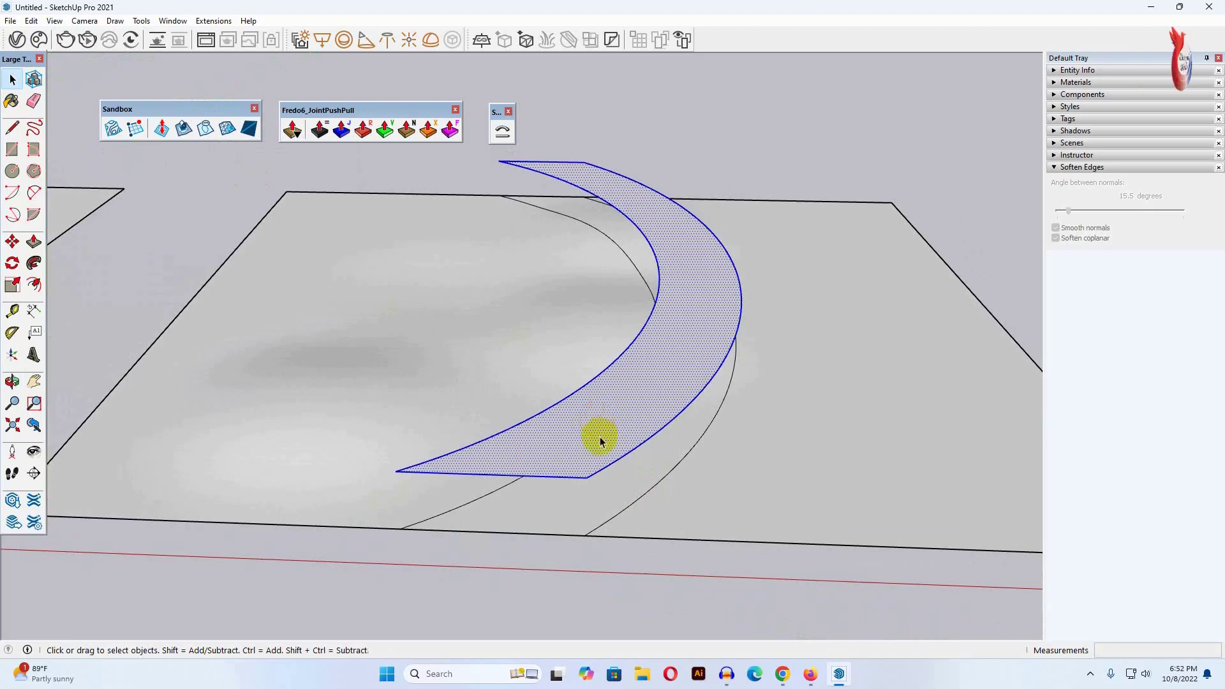
pyautogui.press('Delete')
pyautogui.moveTo(592, 439)
pyautogui.mouseDown(button='middle')
pyautogui.moveTo(555, 413)
pyautogui.moveTo(555, 437)
pyautogui.moveTo(537, 431)
pyautogui.mouseUp(button='middle')
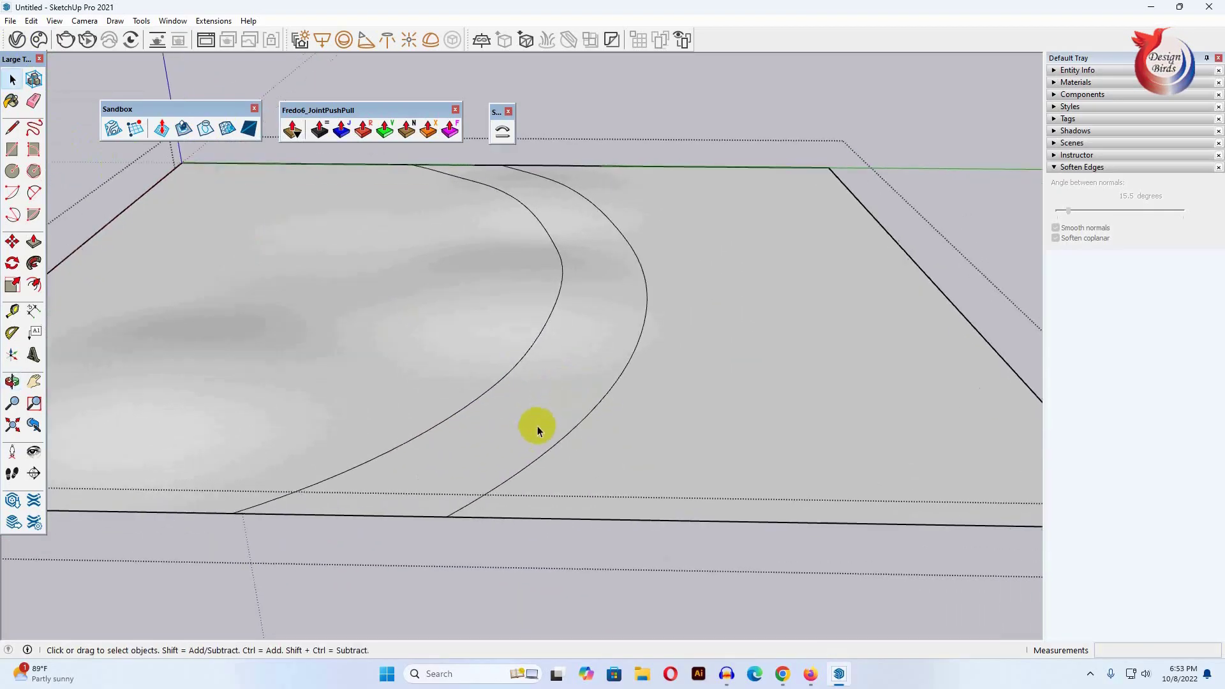
# Copy the draped road strip and lift the copy 6 above the terrain.
pyautogui.click(518, 421)
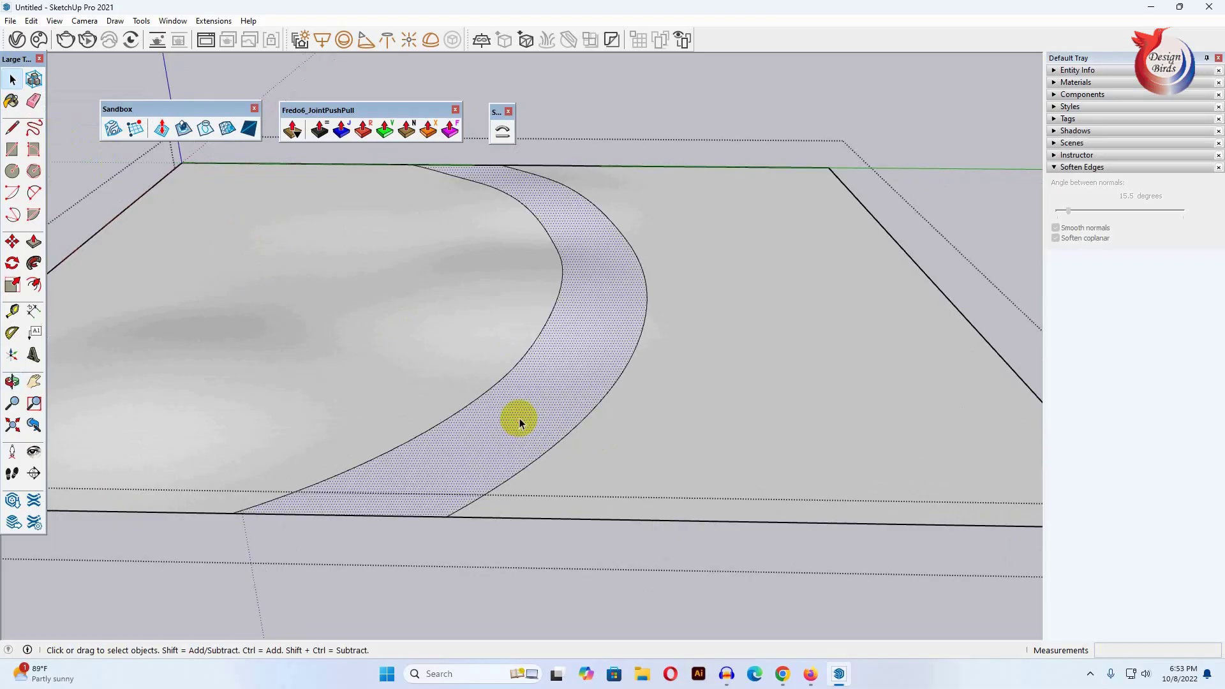
pyautogui.click(13, 241)
pyautogui.click(447, 517)
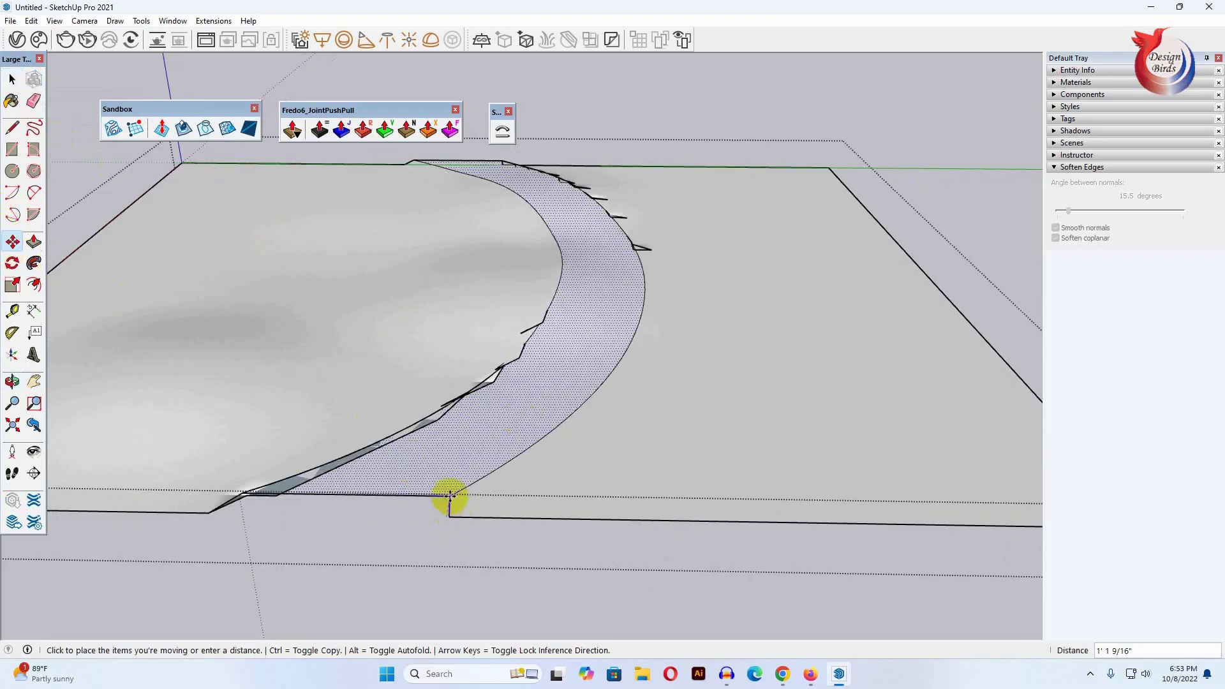
pyautogui.moveTo(457, 493)
pyautogui.mouseDown(button='middle')
pyautogui.moveTo(445, 391)
pyautogui.moveTo(451, 410)
pyautogui.moveTo(451, 370)
pyautogui.moveTo(464, 360)
pyautogui.mouseUp(button='middle')
pyautogui.press('ctrl')
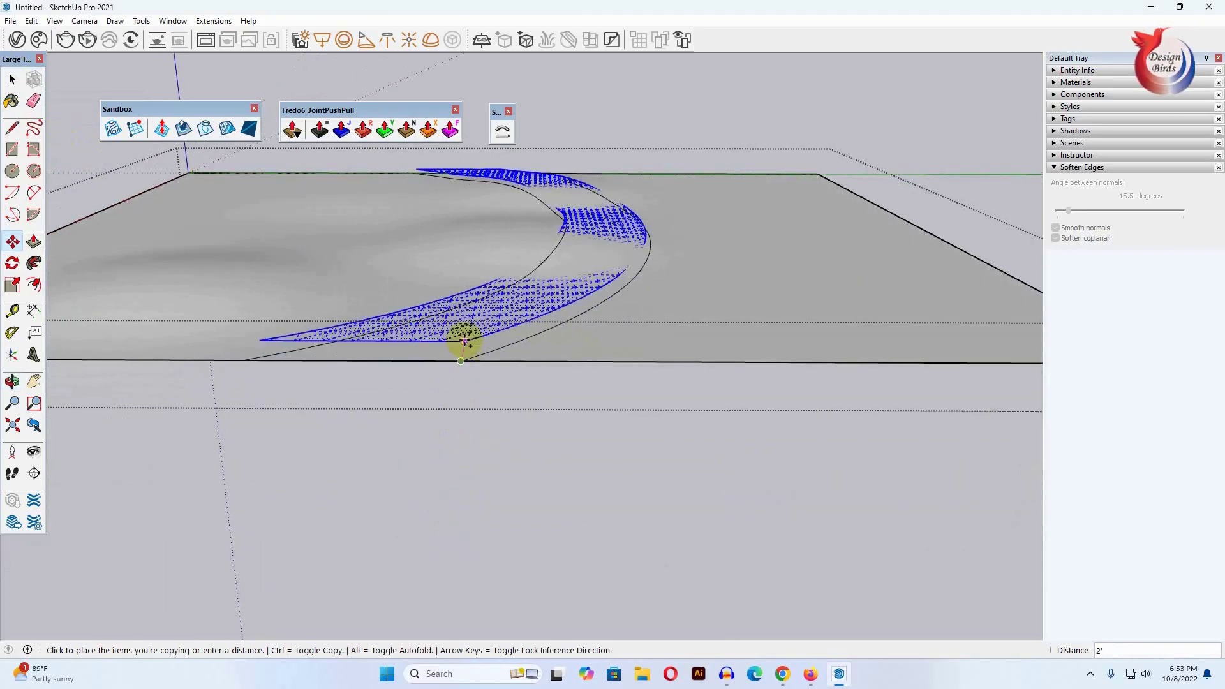
pyautogui.scroll(2, 460, 311)
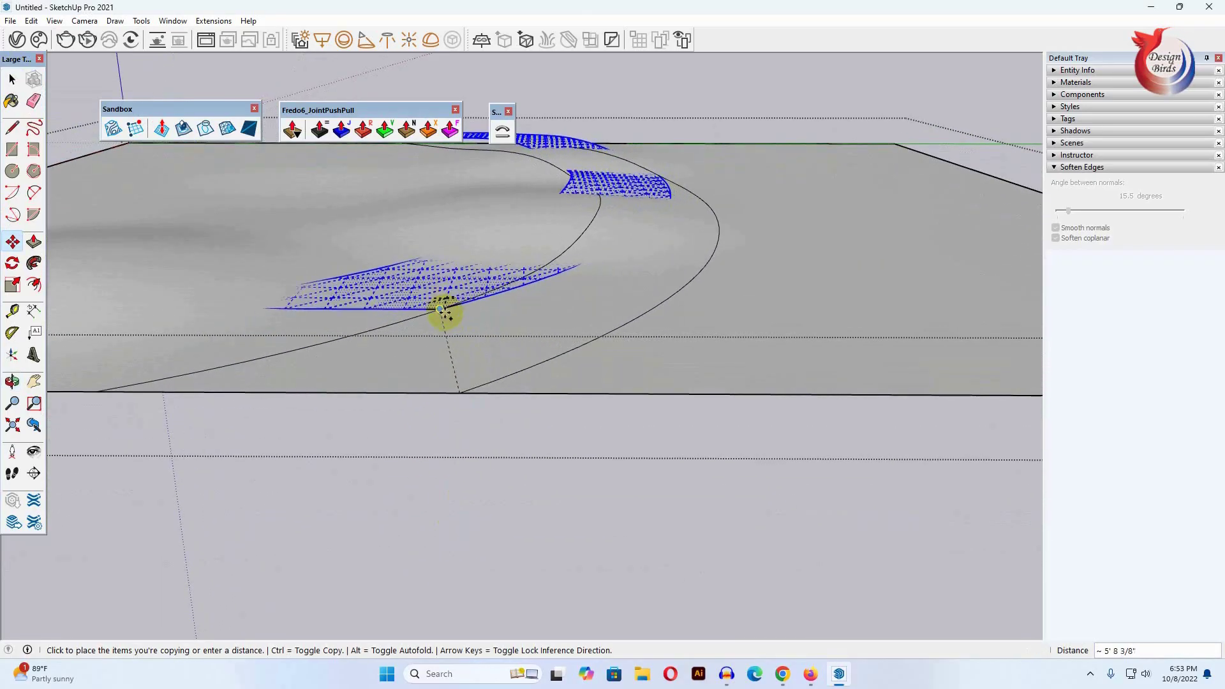
pyautogui.moveTo(465, 314)
pyautogui.mouseDown(button='middle')
pyautogui.moveTo(478, 200)
pyautogui.moveTo(467, 268)
pyautogui.moveTo(500, 240)
pyautogui.moveTo(498, 329)
pyautogui.mouseUp(button='middle')
pyautogui.press('Return')
# Select the whole raised road surface copy.
pyautogui.click(12, 79)
pyautogui.scroll(-2, 446, 275)
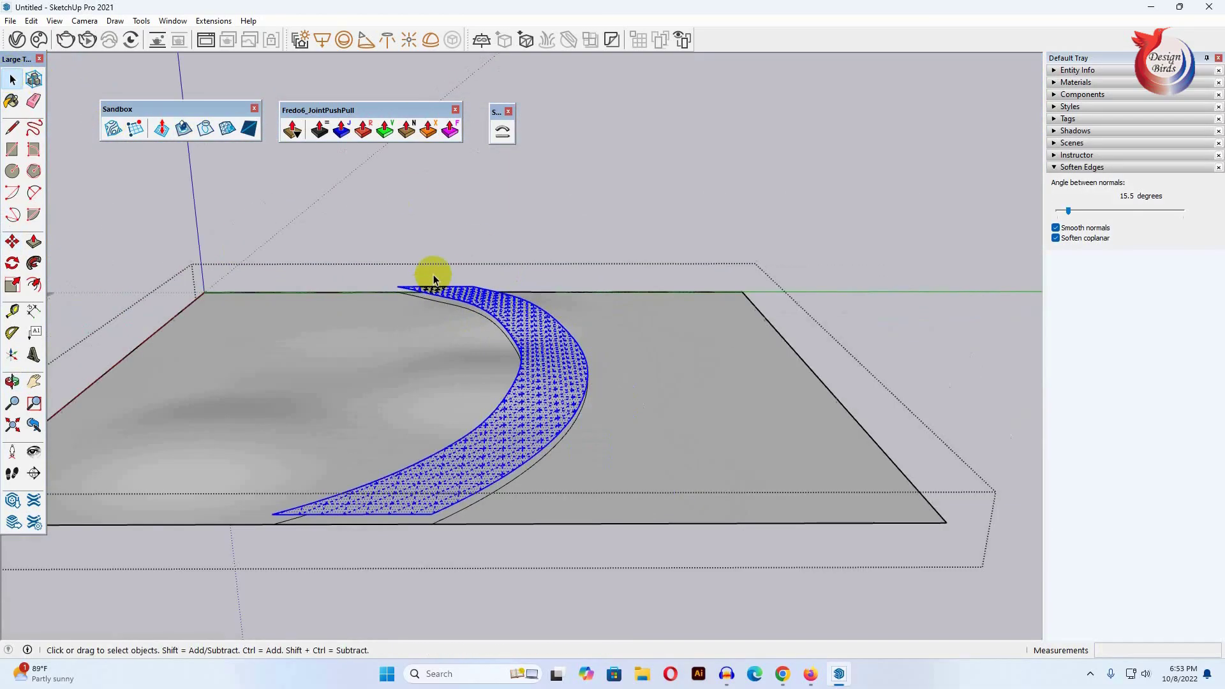
pyautogui.scroll(2, 504, 452)
pyautogui.moveTo(504, 453)
pyautogui.mouseDown(button='middle')
pyautogui.moveTo(519, 350)
pyautogui.moveTo(522, 425)
pyautogui.mouseUp(button='middle')
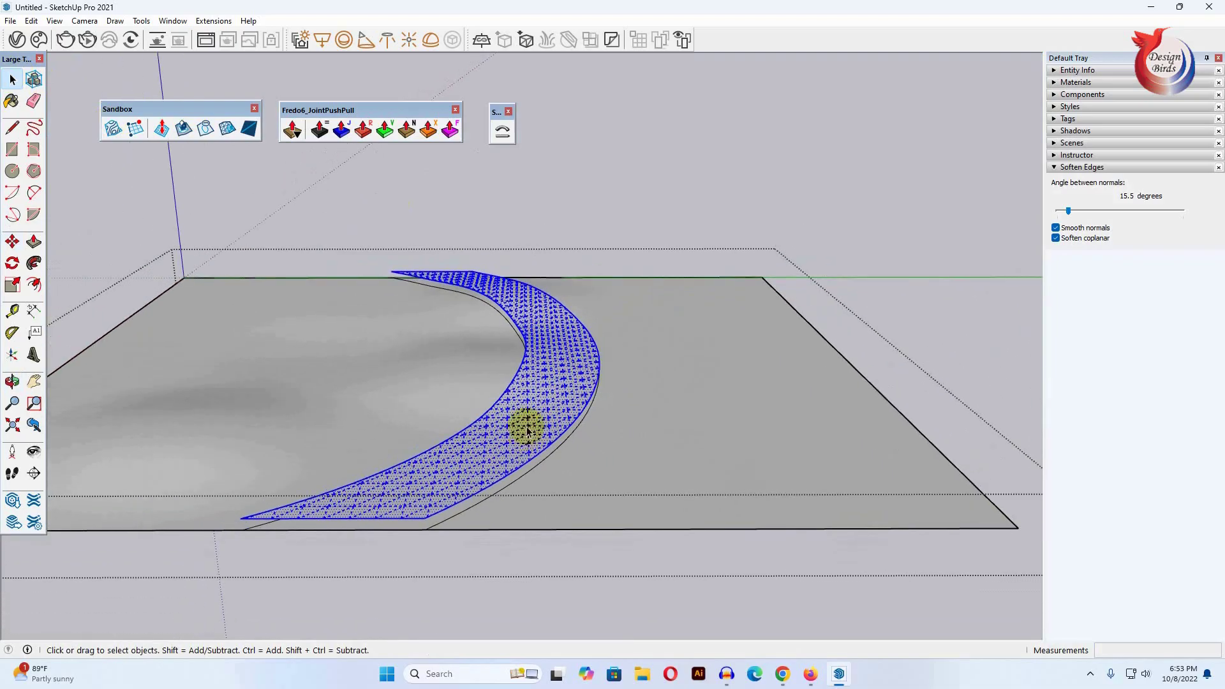
pyautogui.click(522, 425)
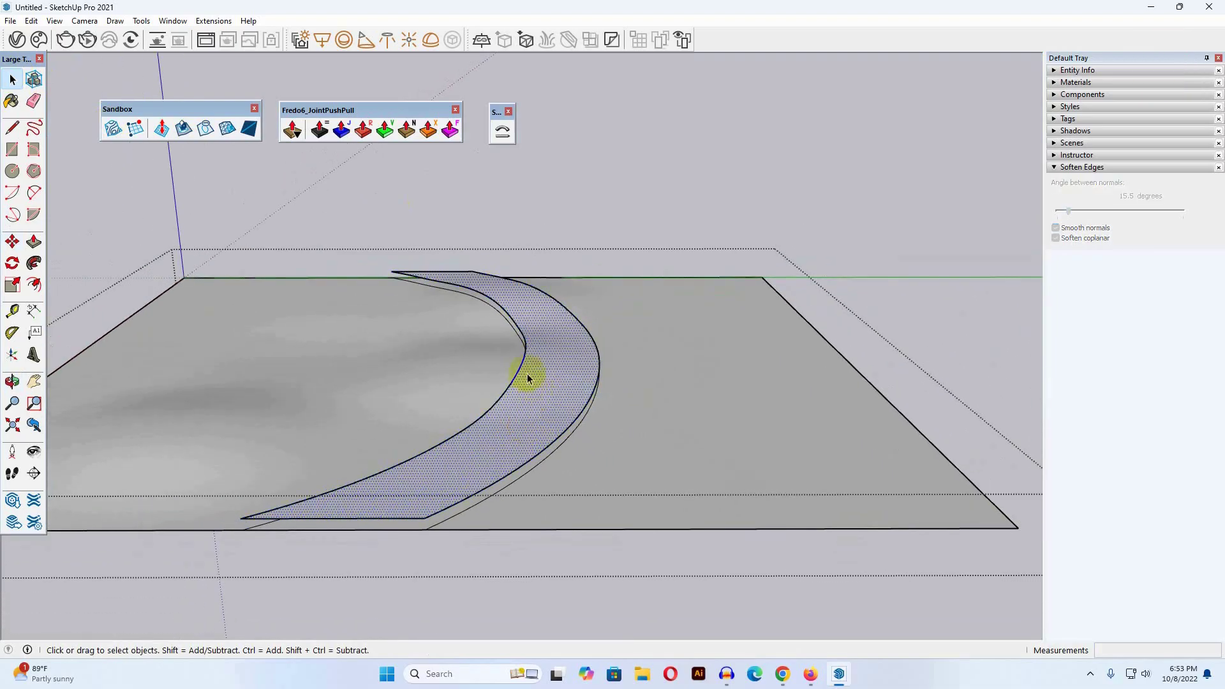
# Stamp the raised road copy into the terrain mesh with a 6" offset.
pyautogui.click(183, 129)
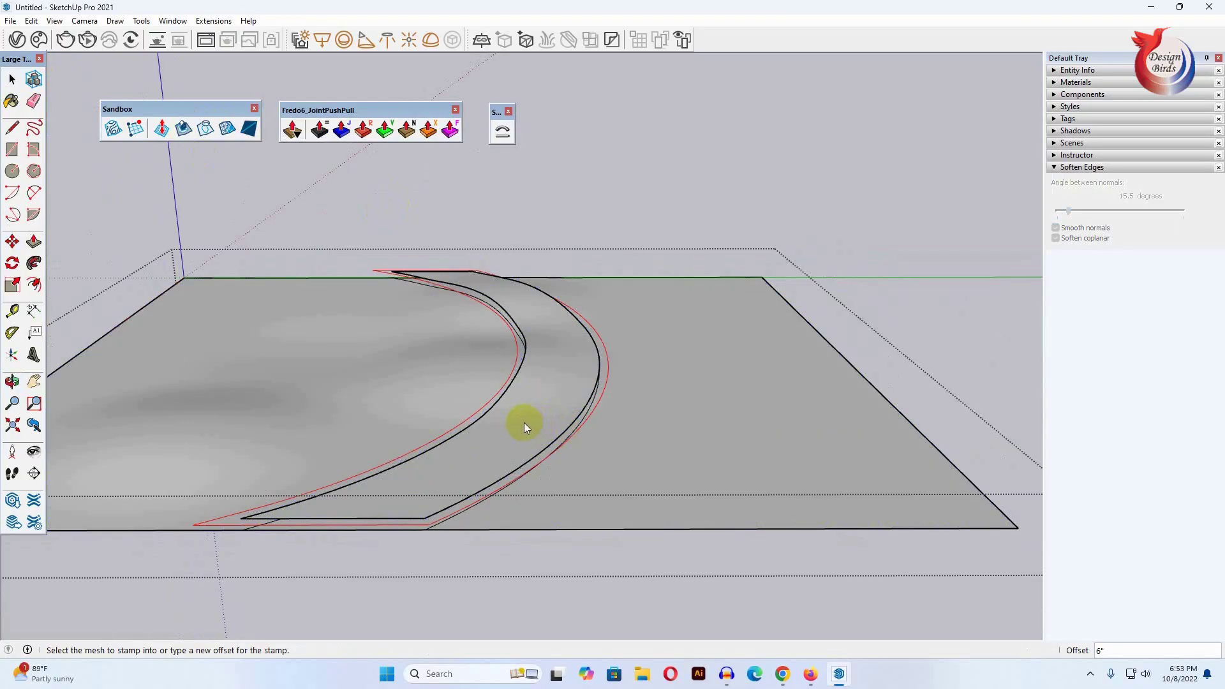
pyautogui.click(592, 488)
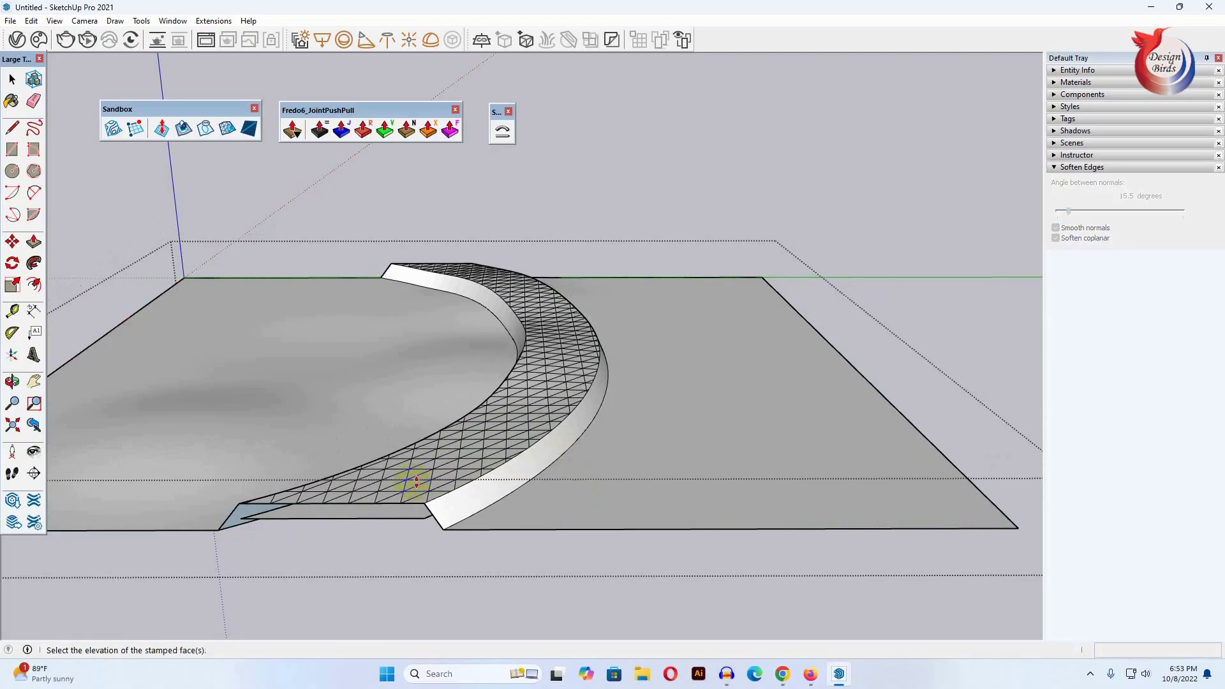
pyautogui.click(414, 486)
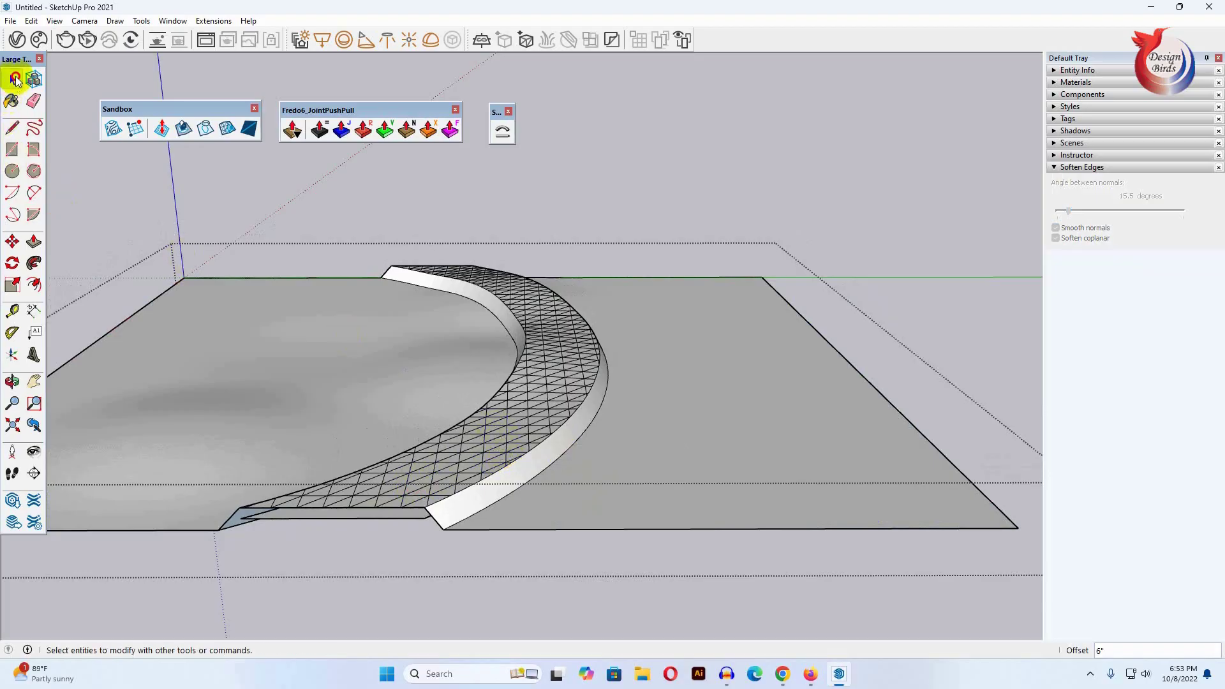
# Crossing-select the stamped road geometry and soften its edges at 13.7 degrees.
pyautogui.click(12, 79)
pyautogui.moveTo(497, 441)
pyautogui.mouseDown(button='middle')
pyautogui.moveTo(585, 434)
pyautogui.moveTo(580, 394)
pyautogui.mouseUp(button='middle')
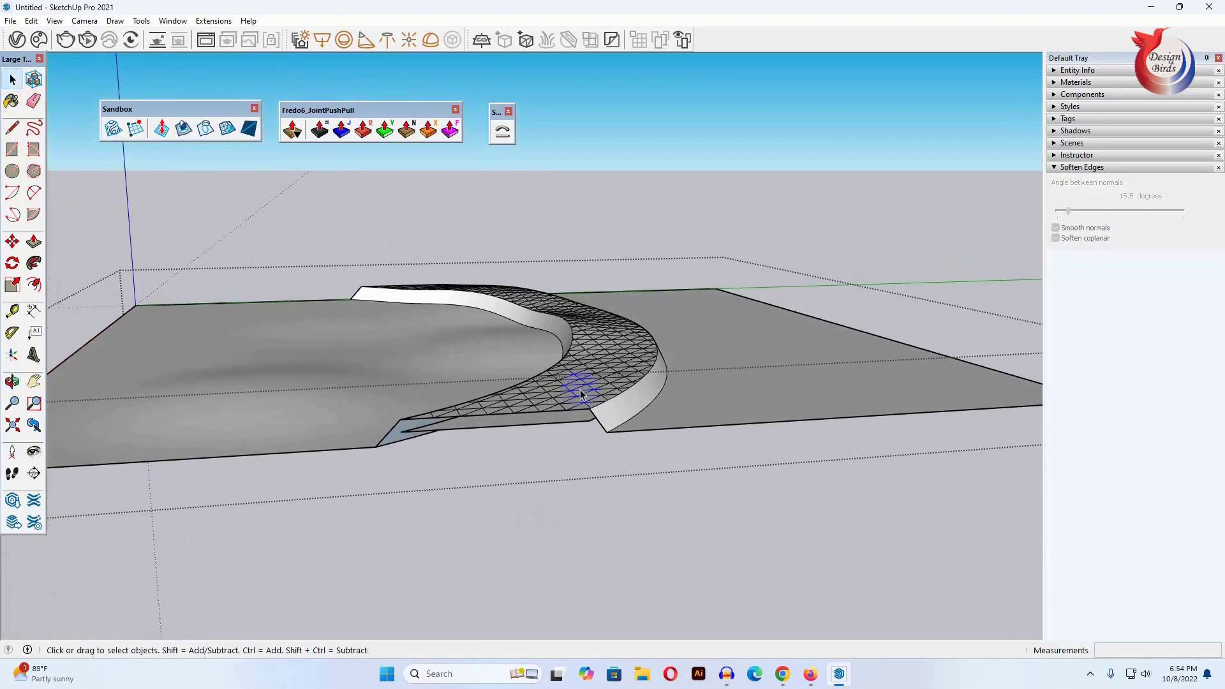
pyautogui.click(557, 426)
pyautogui.moveTo(556, 425)
pyautogui.mouseDown(button='middle')
pyautogui.moveTo(582, 477)
pyautogui.moveTo(566, 429)
pyautogui.moveTo(579, 355)
pyautogui.mouseUp(button='middle')
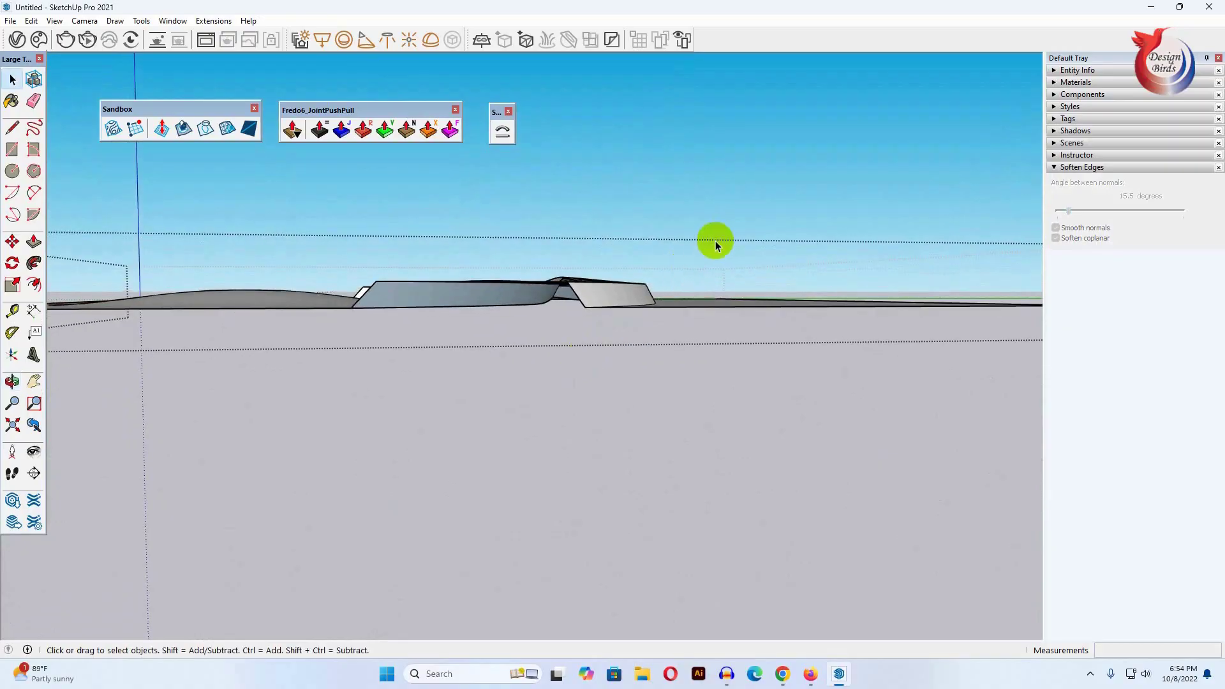
pyautogui.moveTo(617, 258)
pyautogui.mouseDown()
pyautogui.moveTo(377, 273)
pyautogui.moveTo(347, 292)
pyautogui.mouseUp()
pyautogui.moveTo(432, 273)
pyautogui.mouseDown(button='middle')
pyautogui.moveTo(470, 306)
pyautogui.moveTo(461, 370)
pyautogui.mouseUp(button='middle')
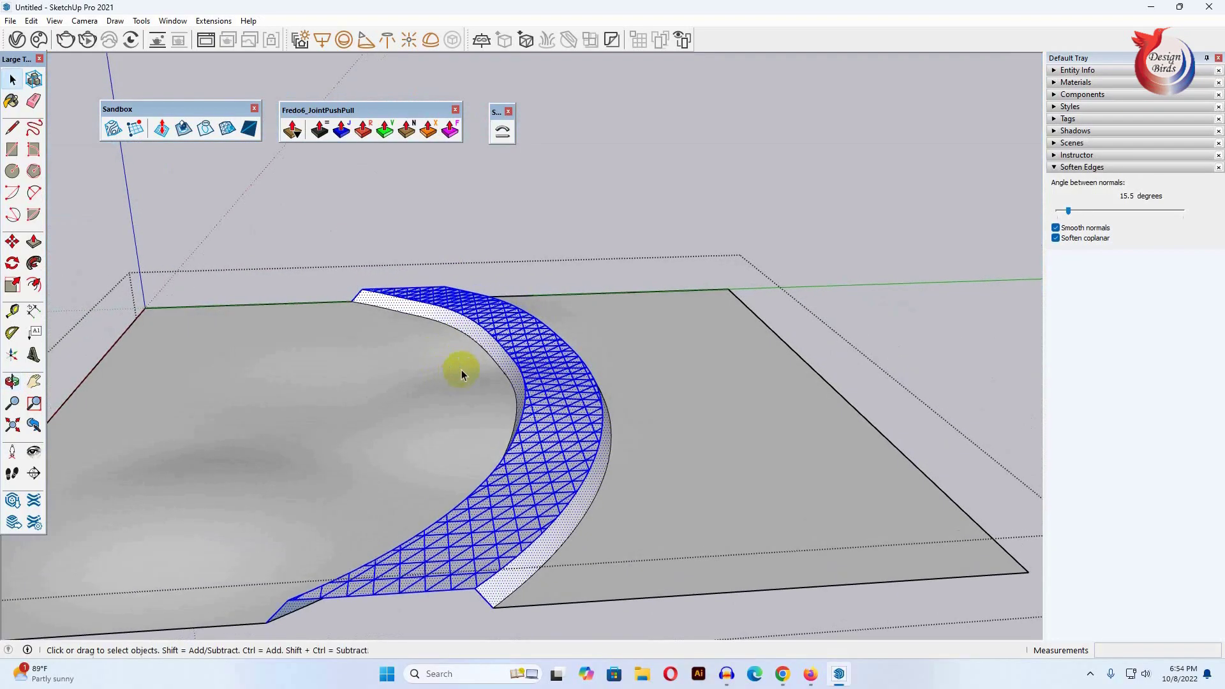
pyautogui.moveTo(1071, 209); pyautogui.dragTo(1067, 211)
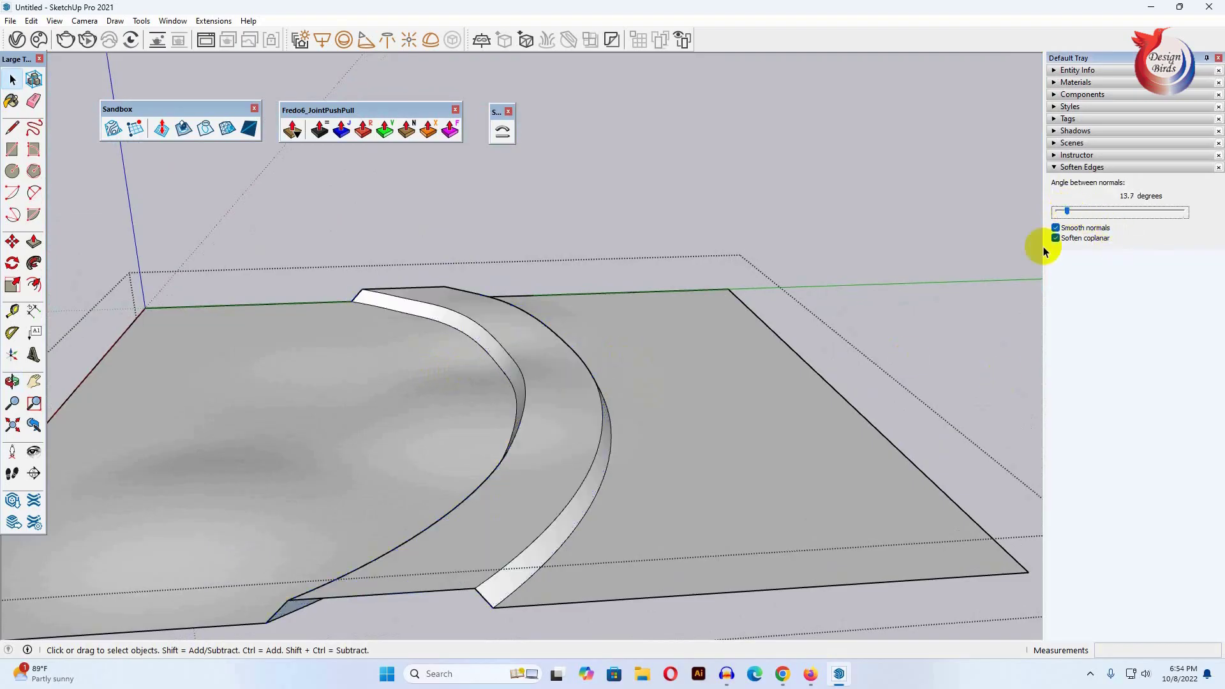
# Deselect the road mesh and open the terrain group to reach the road face.
pyautogui.click(822, 260)
pyautogui.moveTo(564, 425)
pyautogui.mouseDown(button='middle')
pyautogui.moveTo(516, 457)
pyautogui.moveTo(541, 435)
pyautogui.mouseUp(button='middle')
pyautogui.scroll(-2, 515, 457)
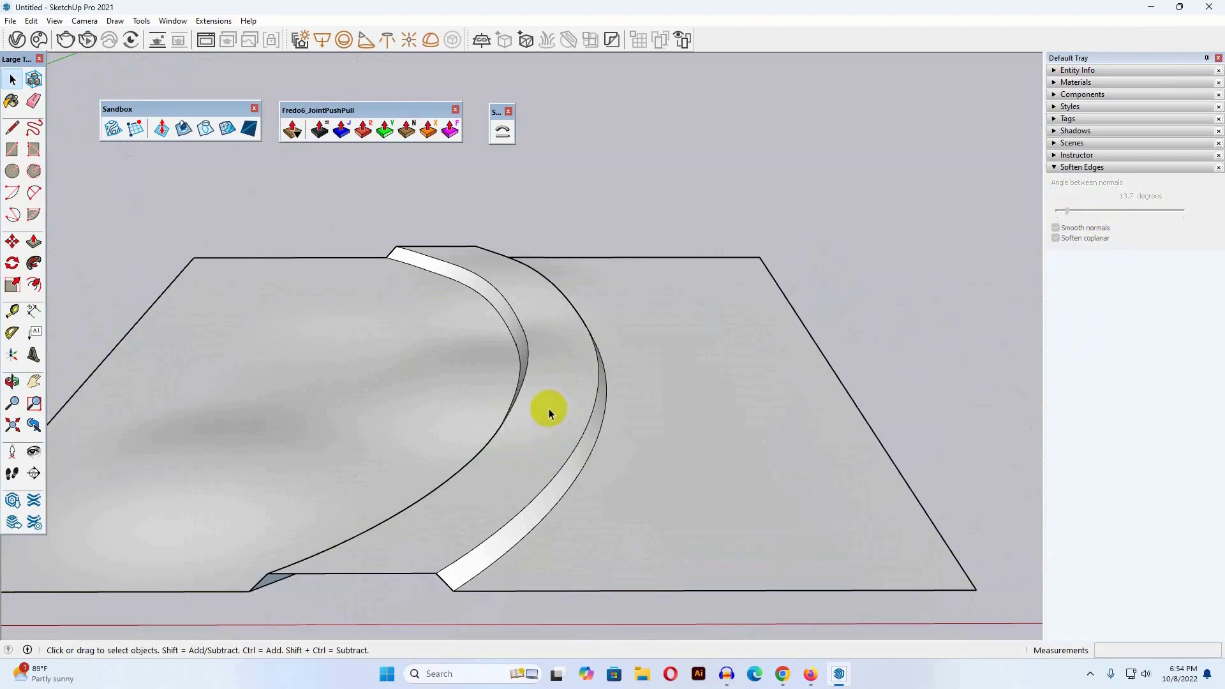
pyautogui.doubleClick(543, 416)
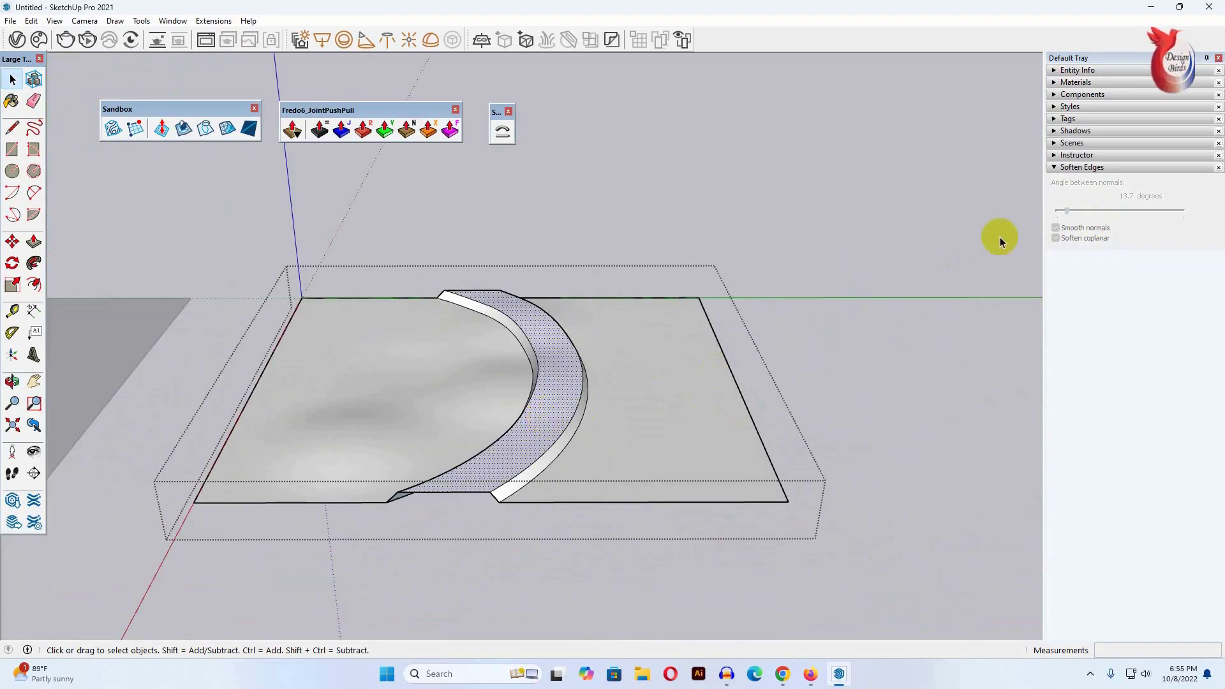
# Paint the road channel with the Groundcover Bark Chips material.
pyautogui.click(1051, 81)
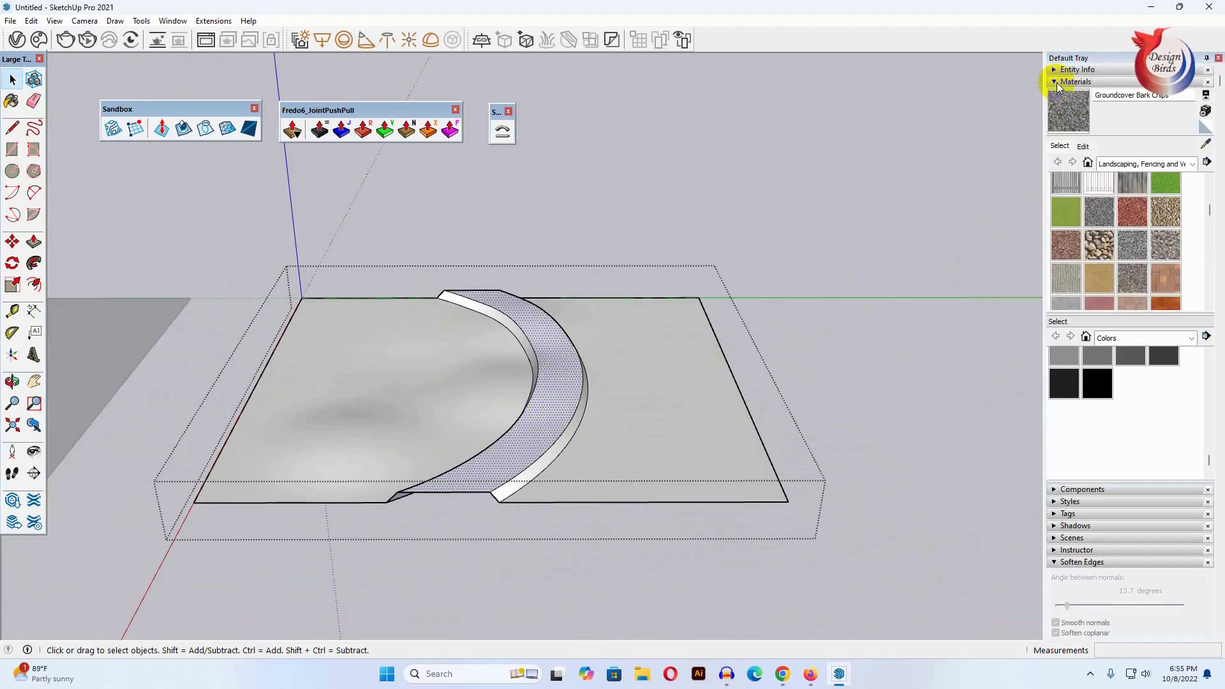
pyautogui.click(1102, 217)
pyautogui.scroll(1, 550, 416)
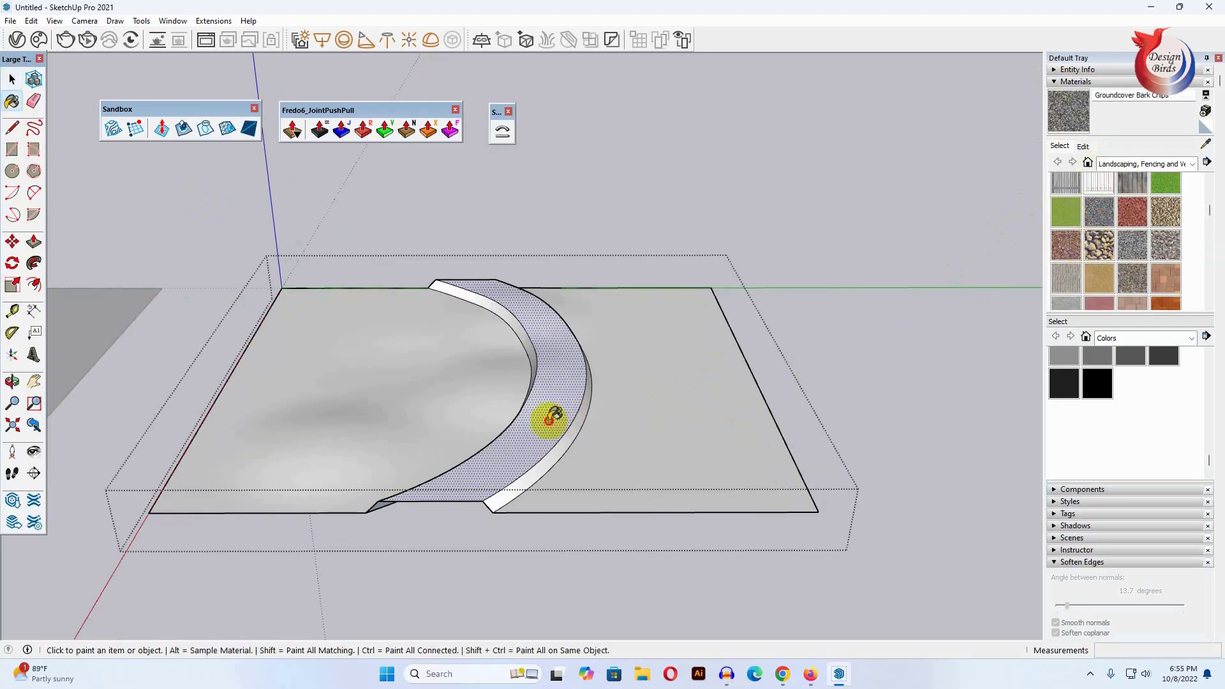
pyautogui.click(553, 415)
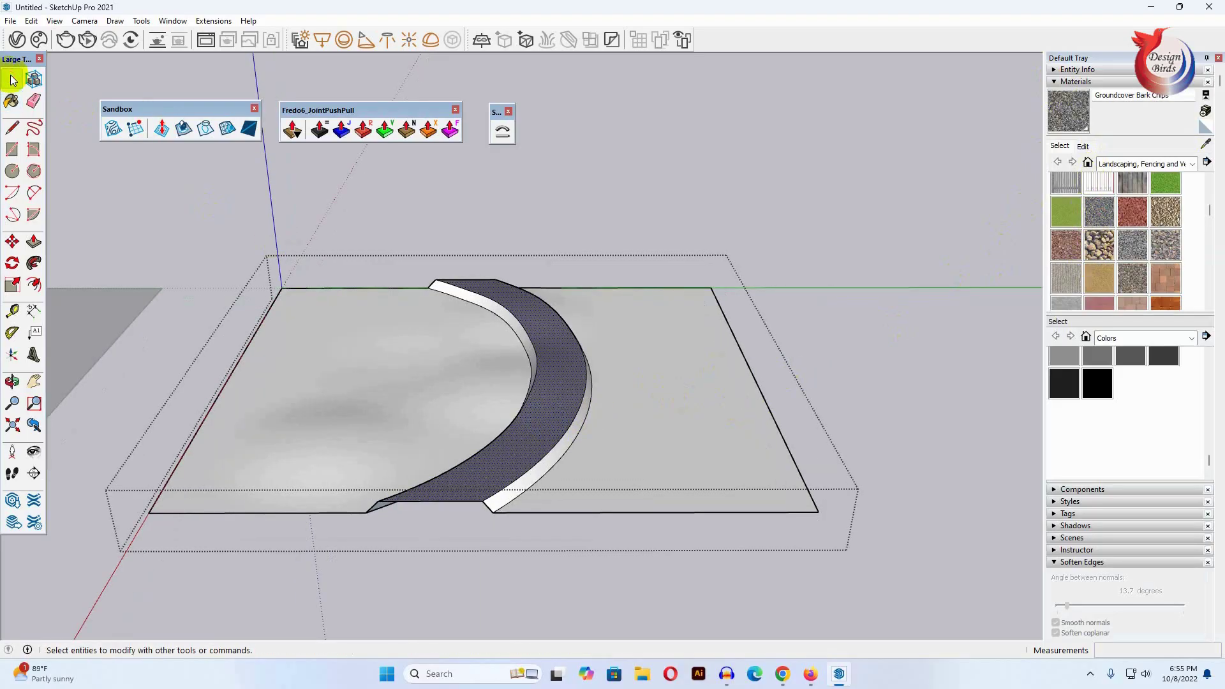
pyautogui.click(13, 79)
# Leave the terrain group's editing context.
pyautogui.scroll(-2, 677, 357)
pyautogui.click(749, 344)
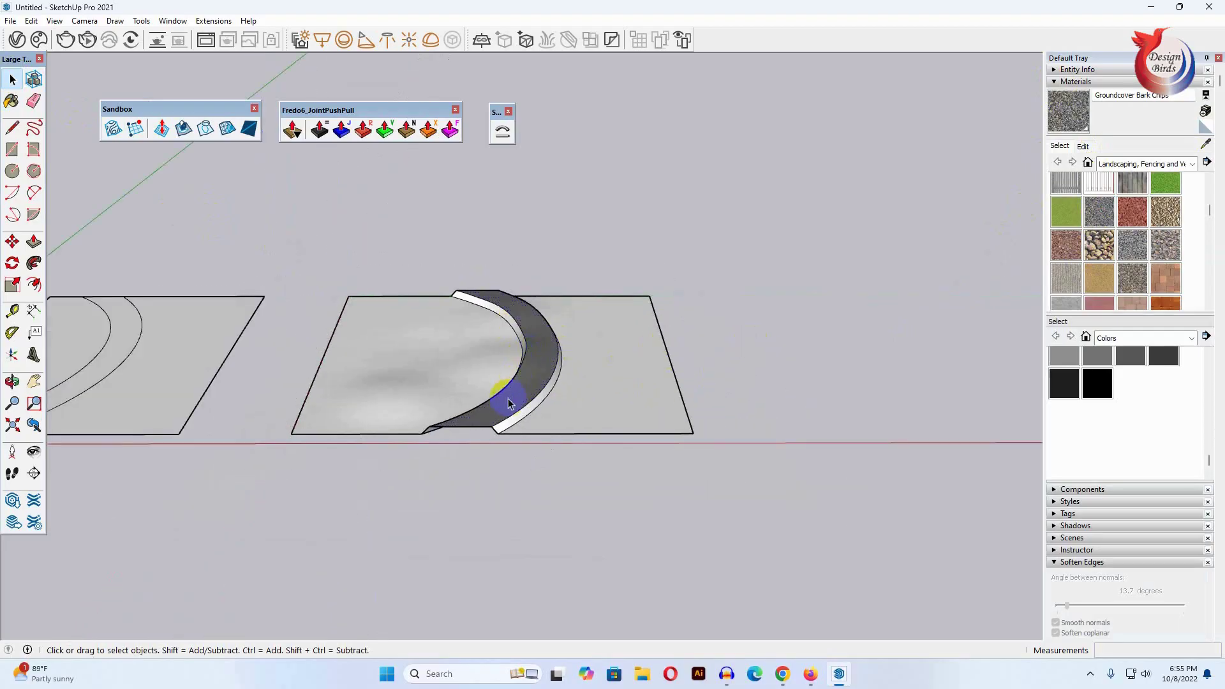
pyautogui.scroll(2, 543, 373)
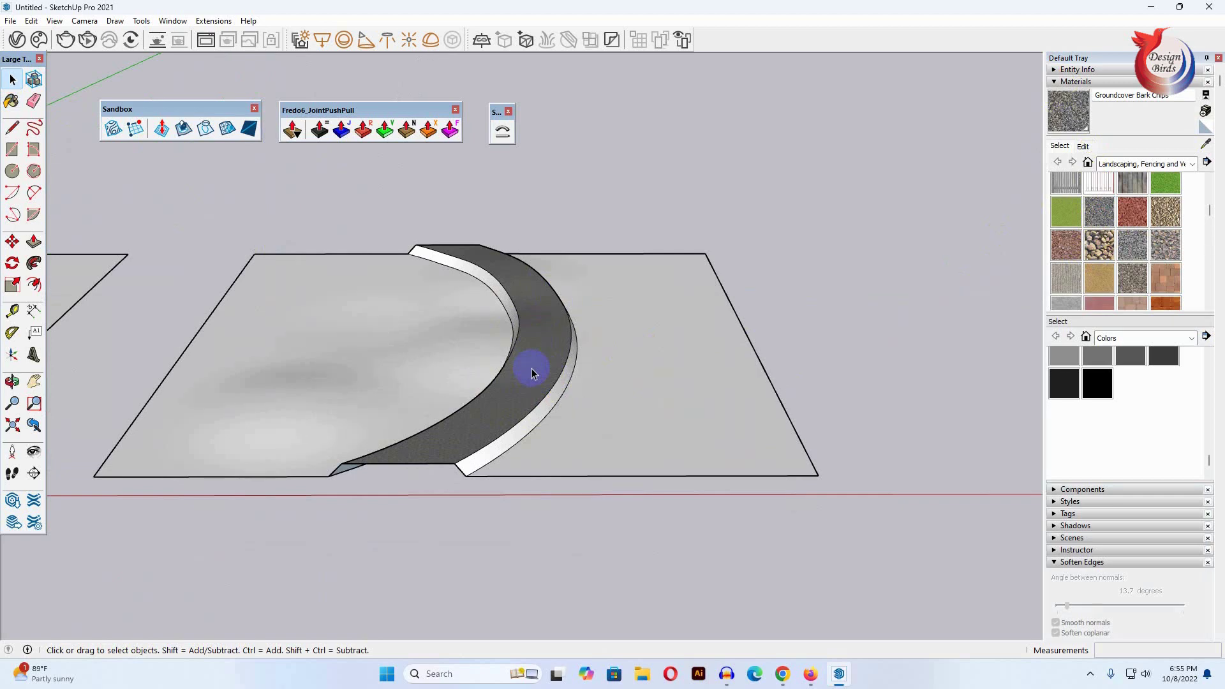
pyautogui.scroll(-1, 531, 369)
pyautogui.scroll(-2, 526, 370)
pyautogui.scroll(2, 522, 370)
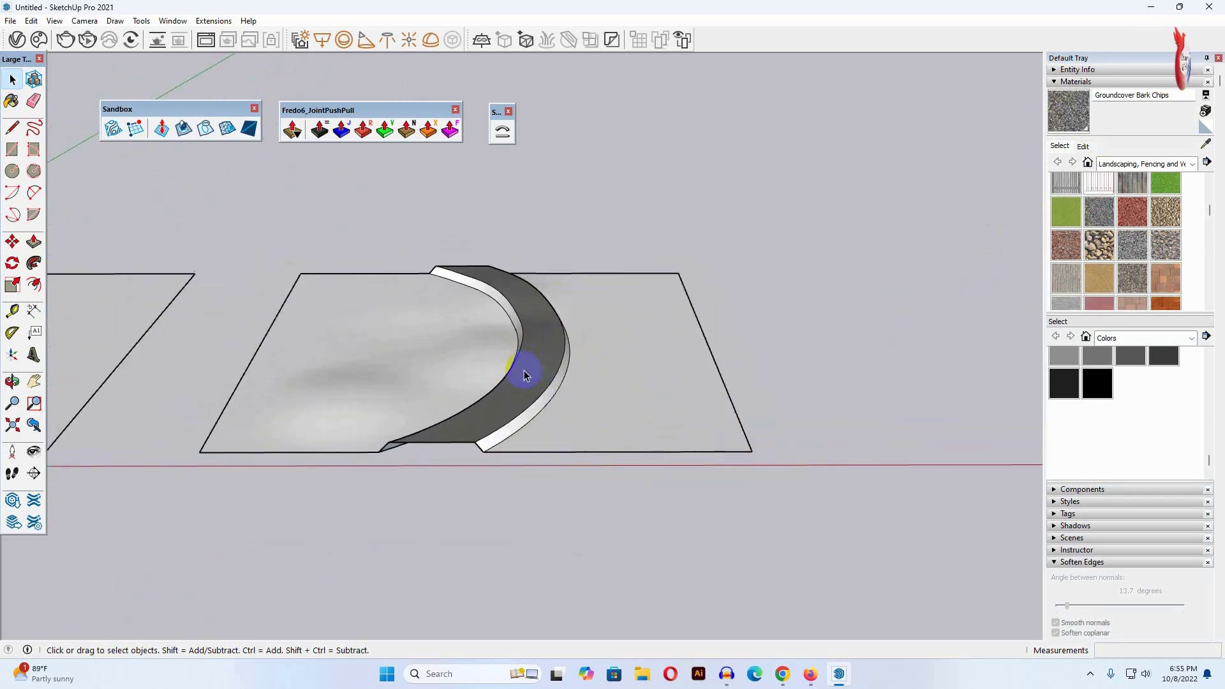
pyautogui.scroll(2, 495, 424)
# Reopen the terrain group for editing from a new viewing angle.
pyautogui.click(494, 429)
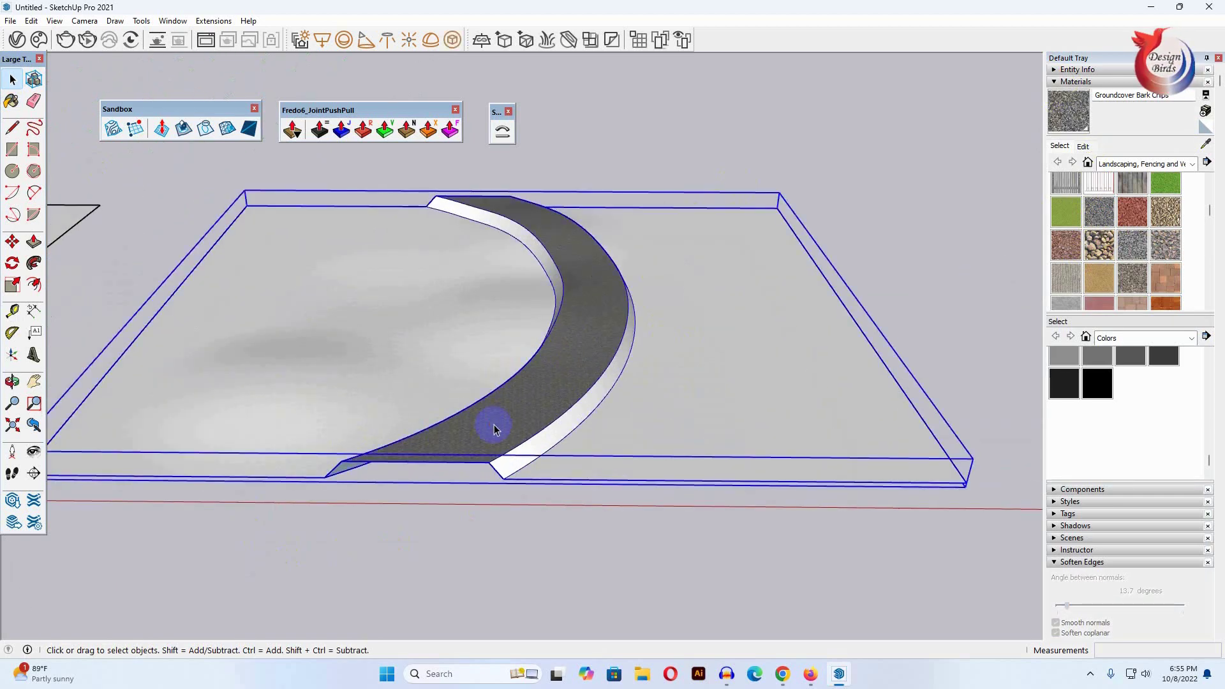
pyautogui.doubleClick(494, 428)
pyautogui.moveTo(494, 428); pyautogui.dragTo(64, 241, button='middle')
pyautogui.click(12, 241)
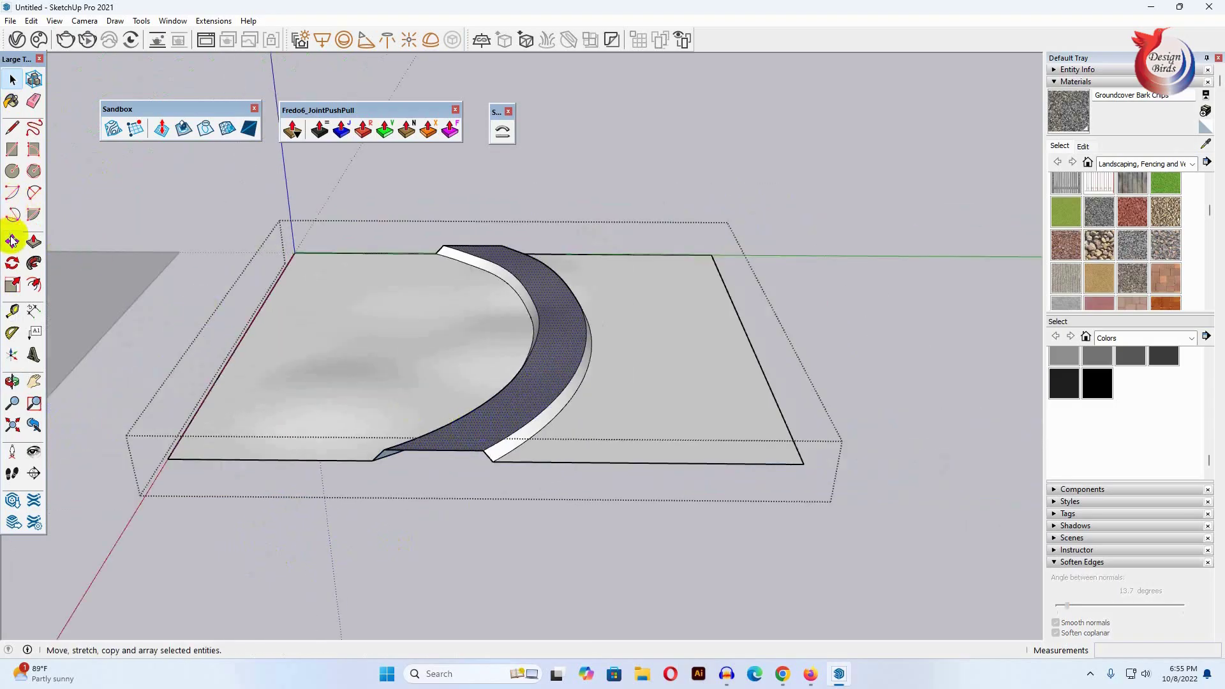
# Copy the dark curved road face and place the copy beside the row of posts.
pyautogui.click(485, 449)
pyautogui.press('ctrl')
pyautogui.scroll(-3, 383, 447)
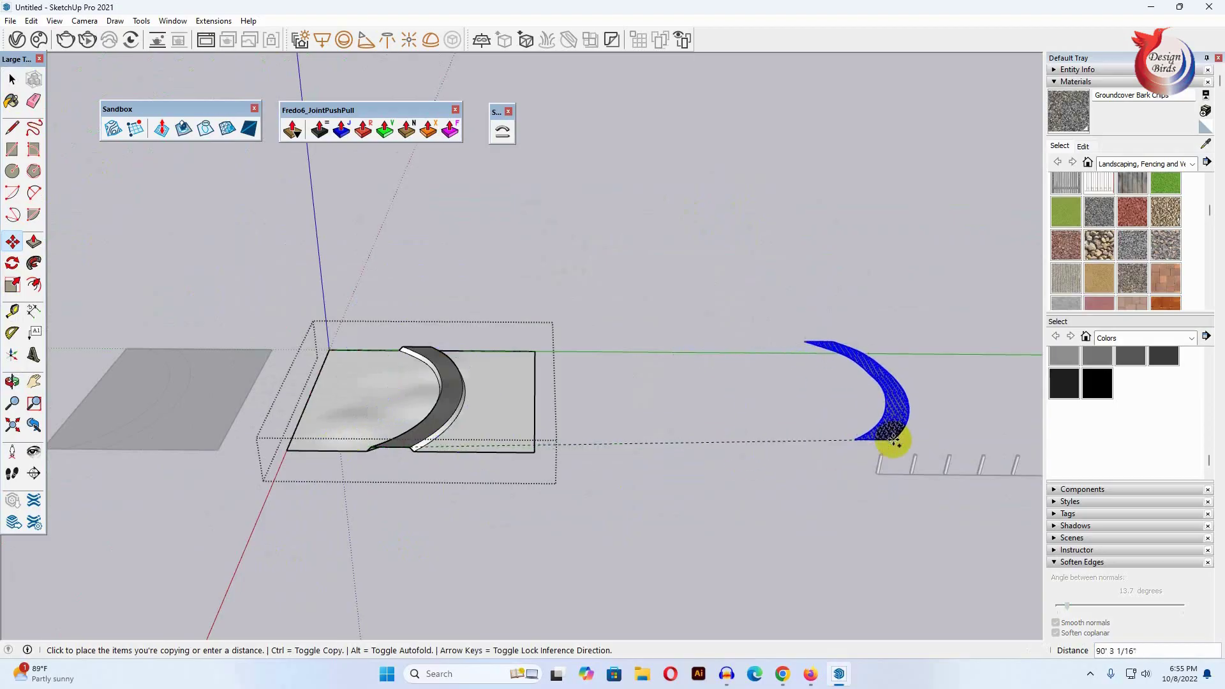
pyautogui.click(896, 450)
pyautogui.click(12, 79)
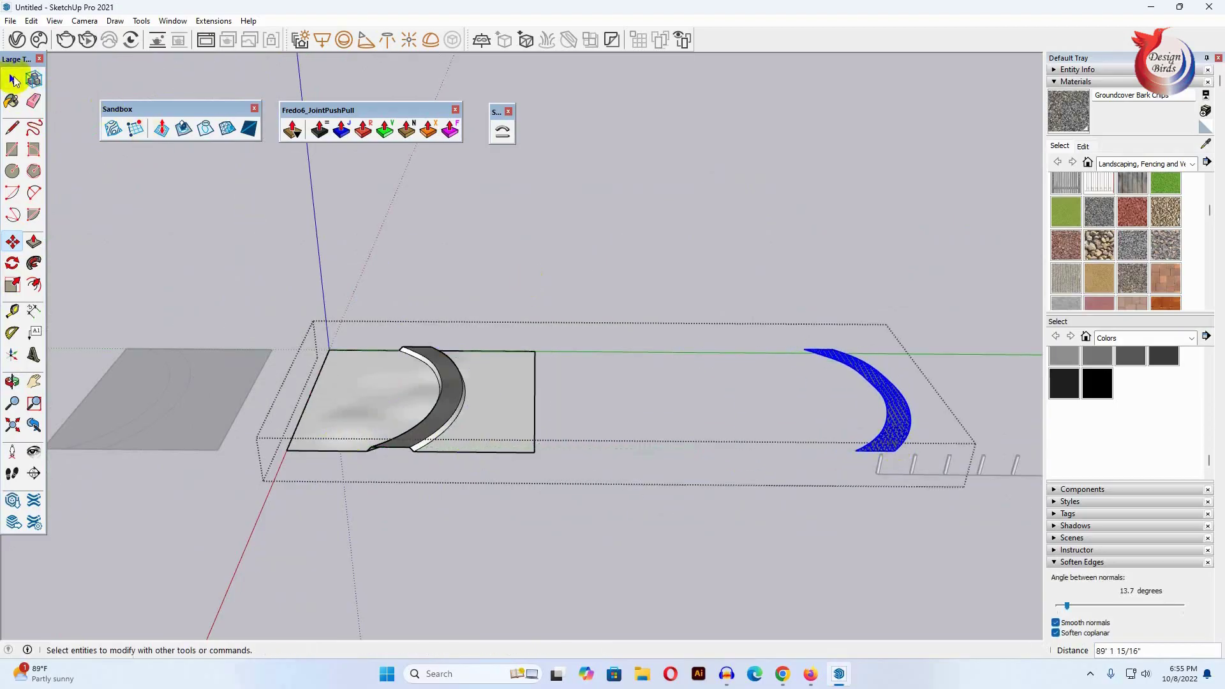
pyautogui.scroll(-1, 112, 374)
pyautogui.scroll(1, 753, 375)
# Open the copied road's group for editing and select its curved face.
pyautogui.click(753, 375)
pyautogui.scroll(1, 618, 402)
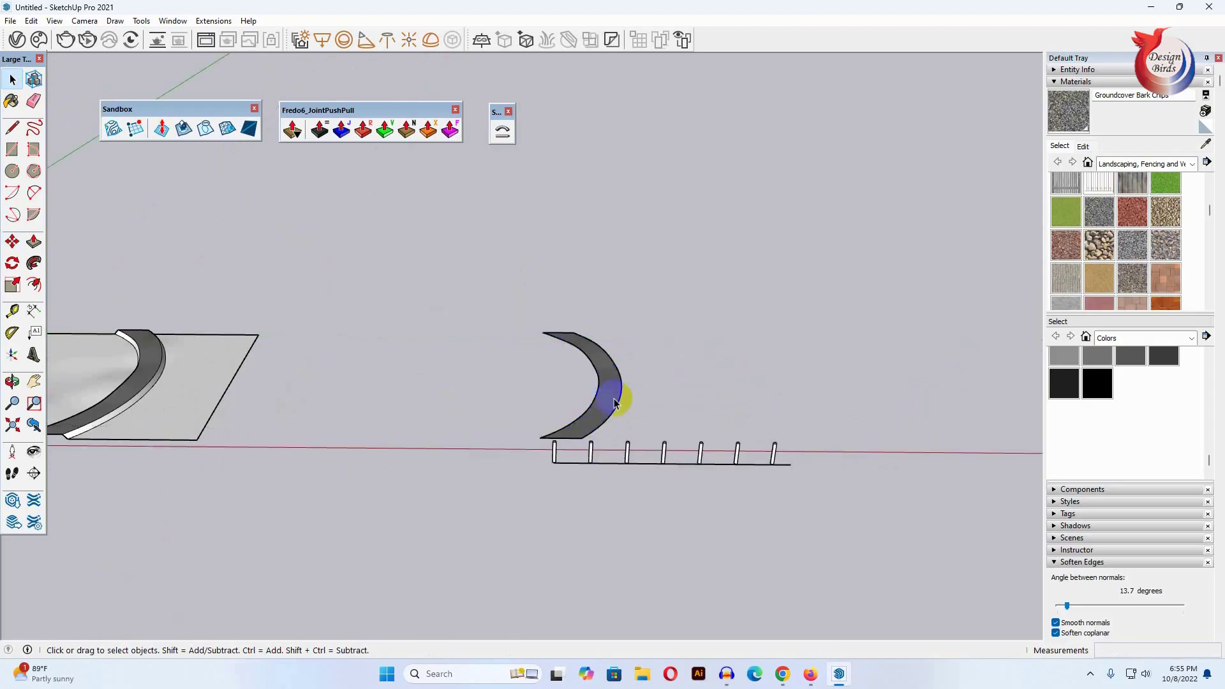
pyautogui.scroll(2, 601, 401)
pyautogui.click(613, 419)
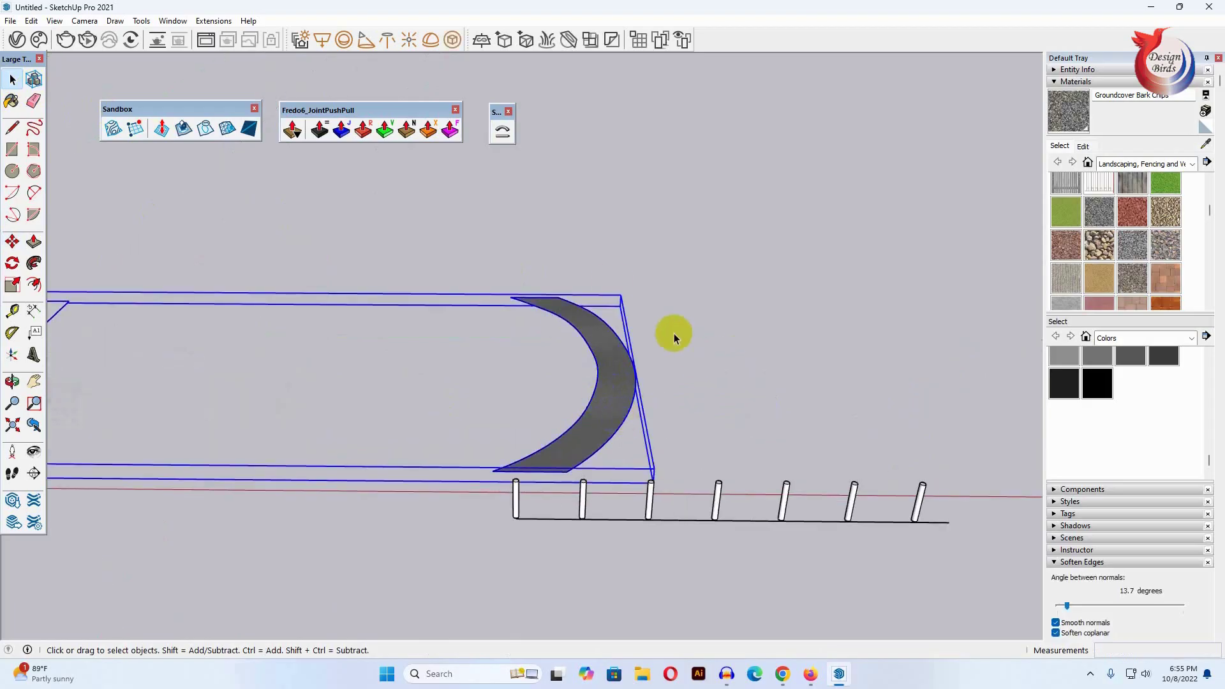
pyautogui.rightClick(603, 348)
pyautogui.click(648, 93)
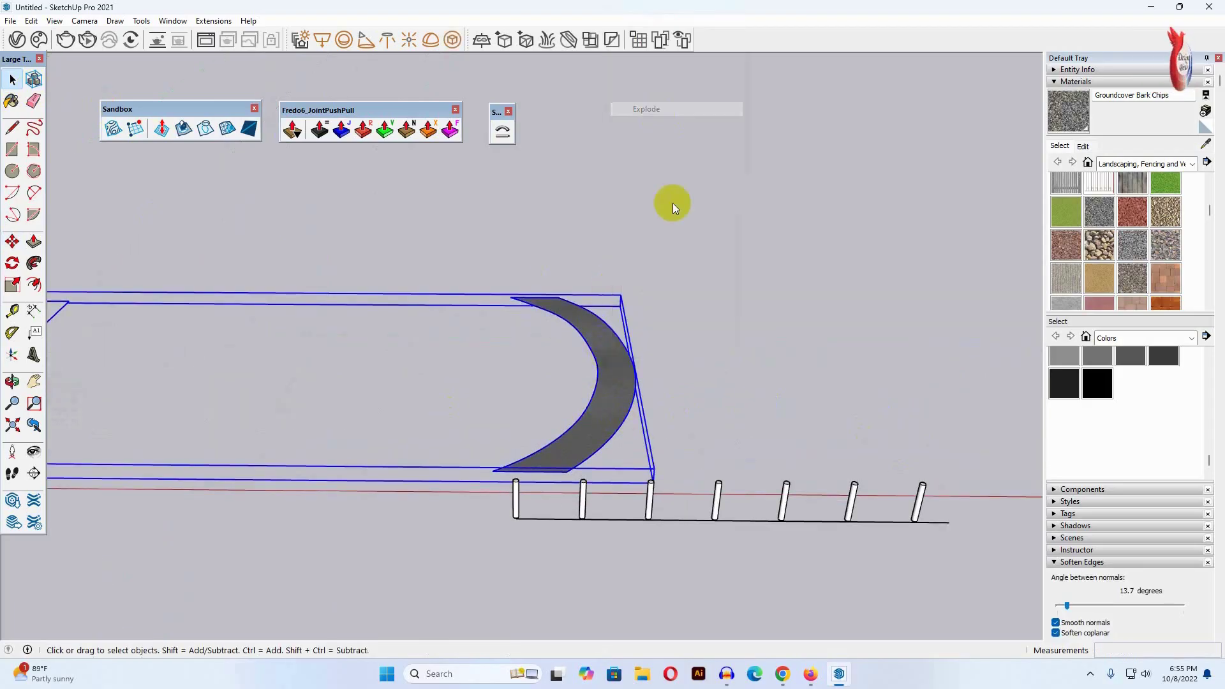
pyautogui.click(620, 345)
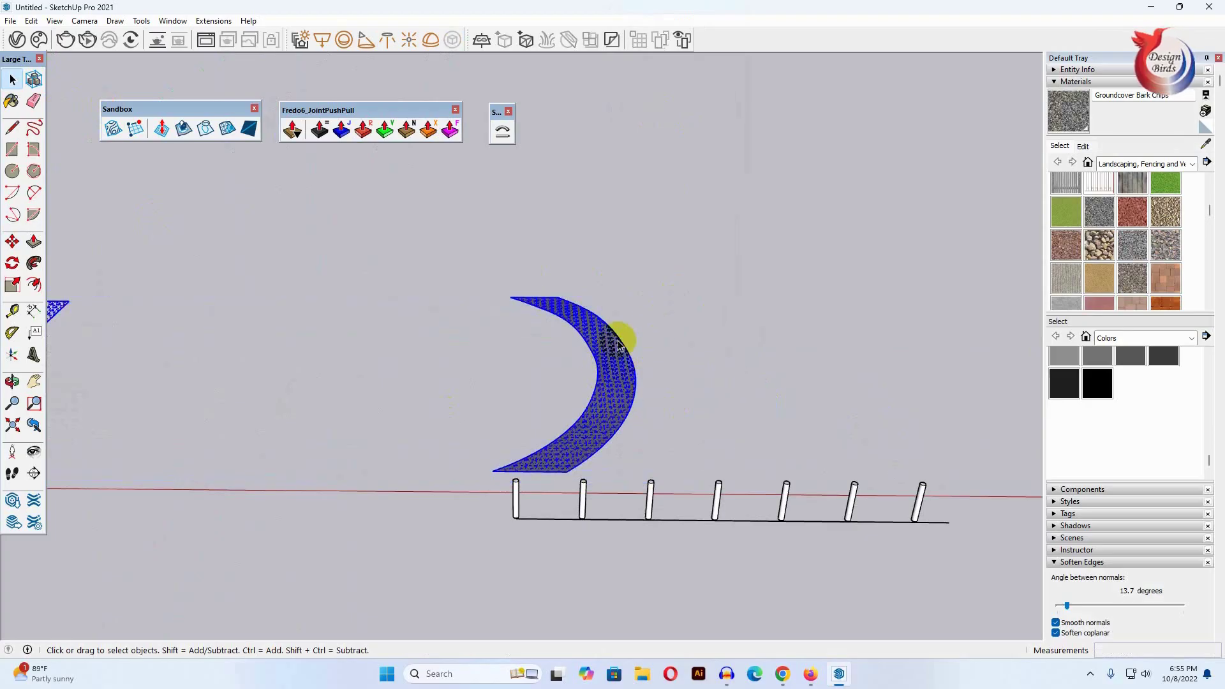
pyautogui.click(634, 348)
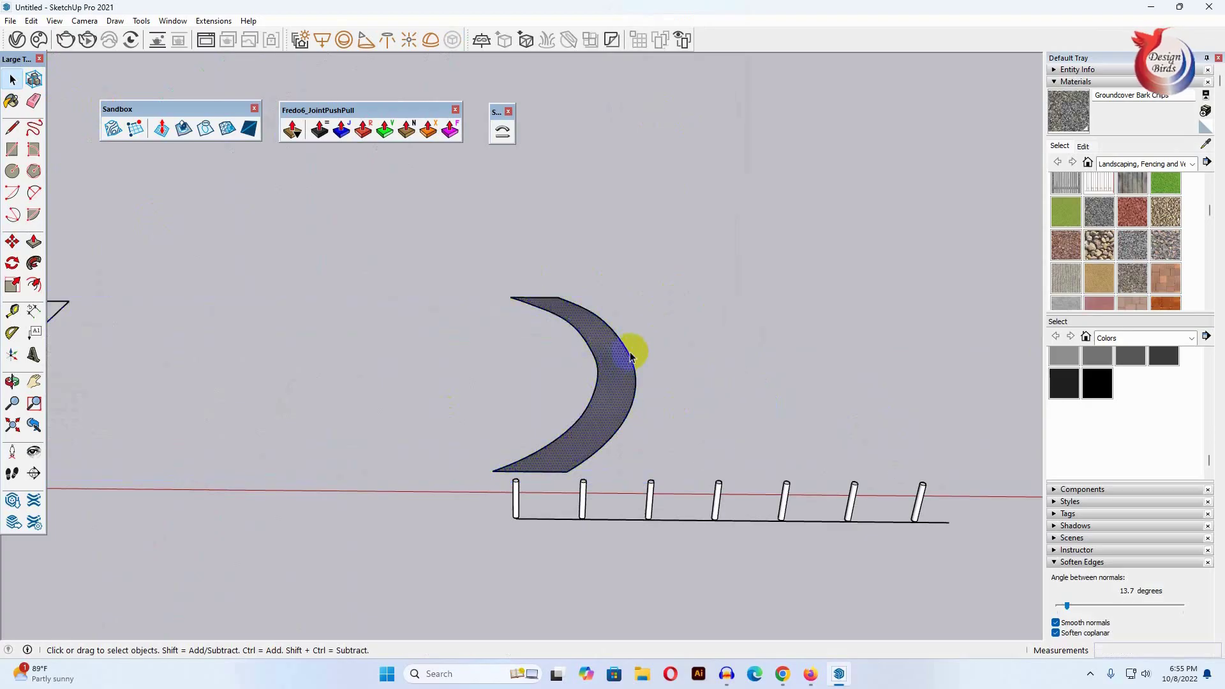
# Rotate the copied curved strip 90° about its tip along the post row.
pyautogui.click(12, 263)
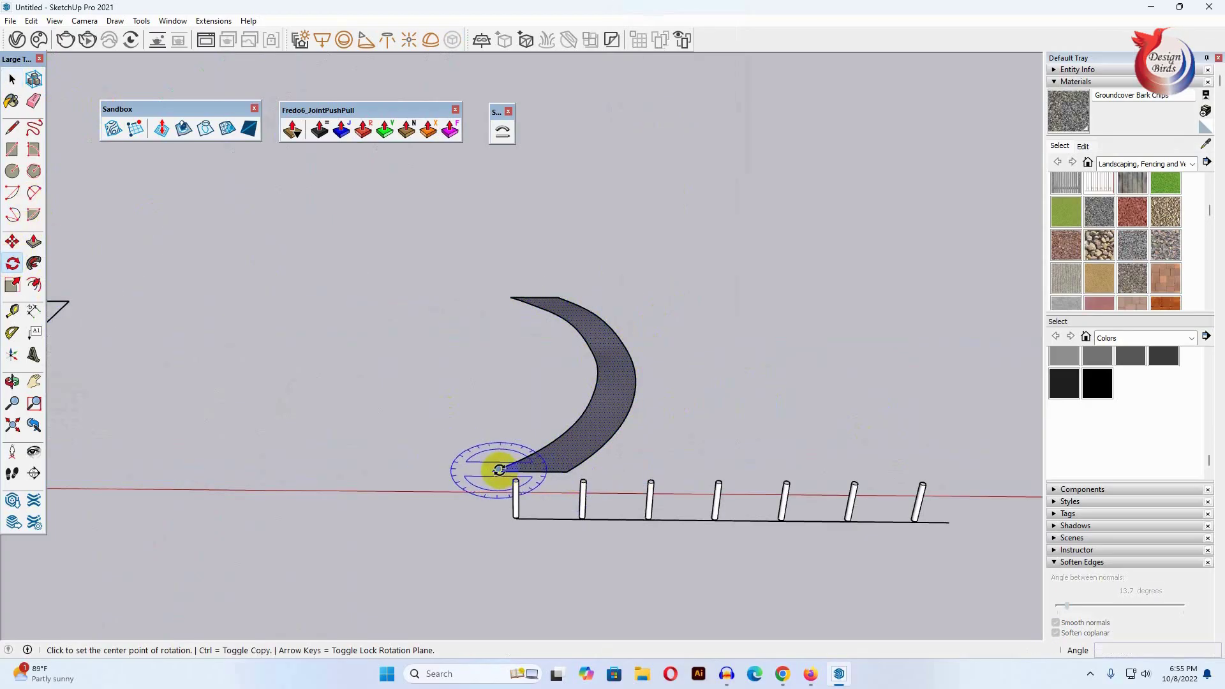
pyautogui.moveTo(489, 474); pyautogui.dragTo(510, 456, button='middle')
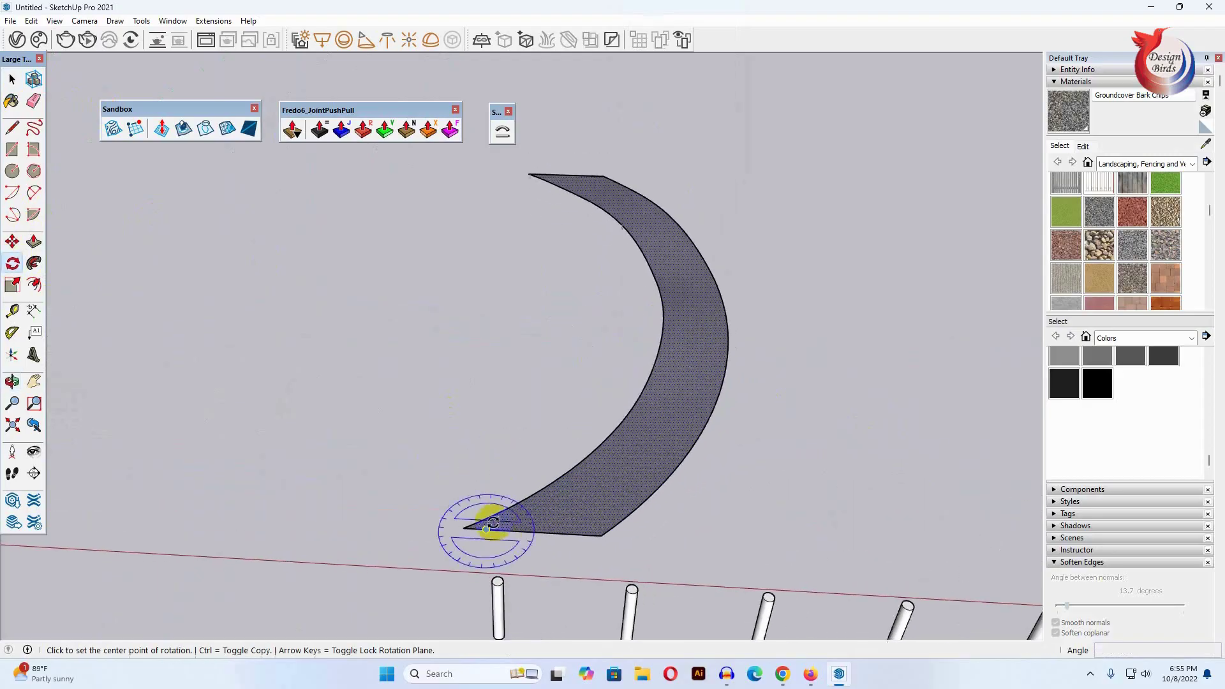
pyautogui.scroll(2, 510, 470)
pyautogui.scroll(3, 486, 500)
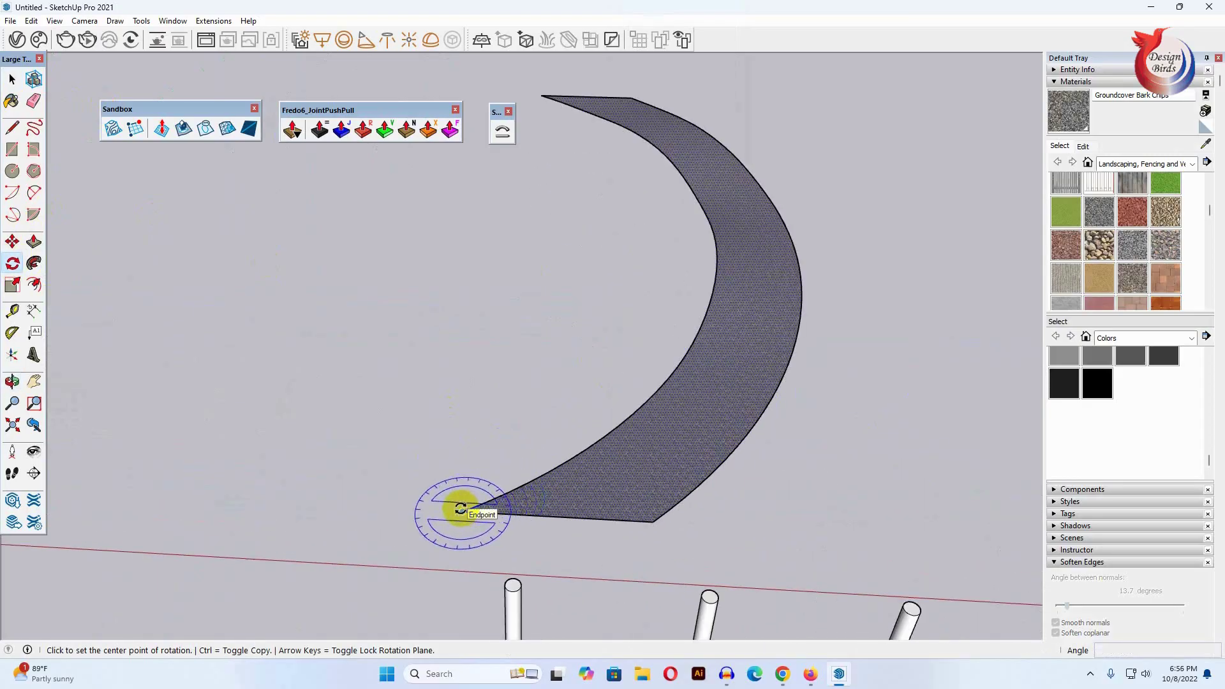
pyautogui.click(462, 510)
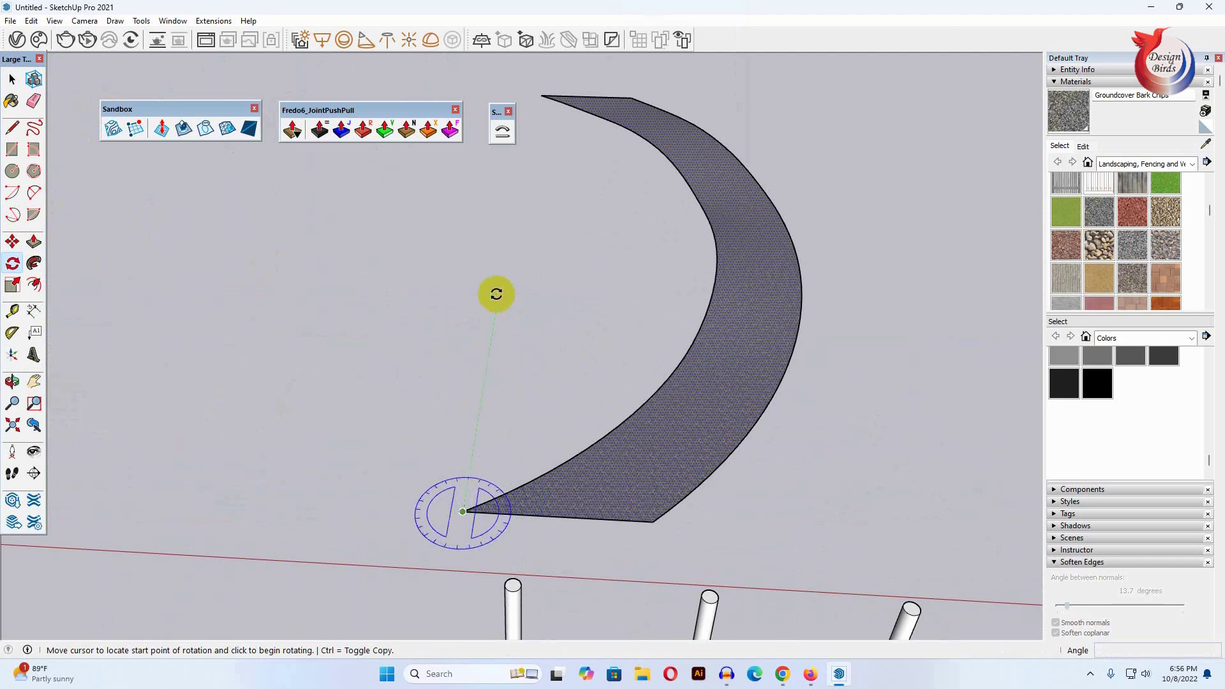
pyautogui.click(497, 293)
pyautogui.scroll(-3, 740, 344)
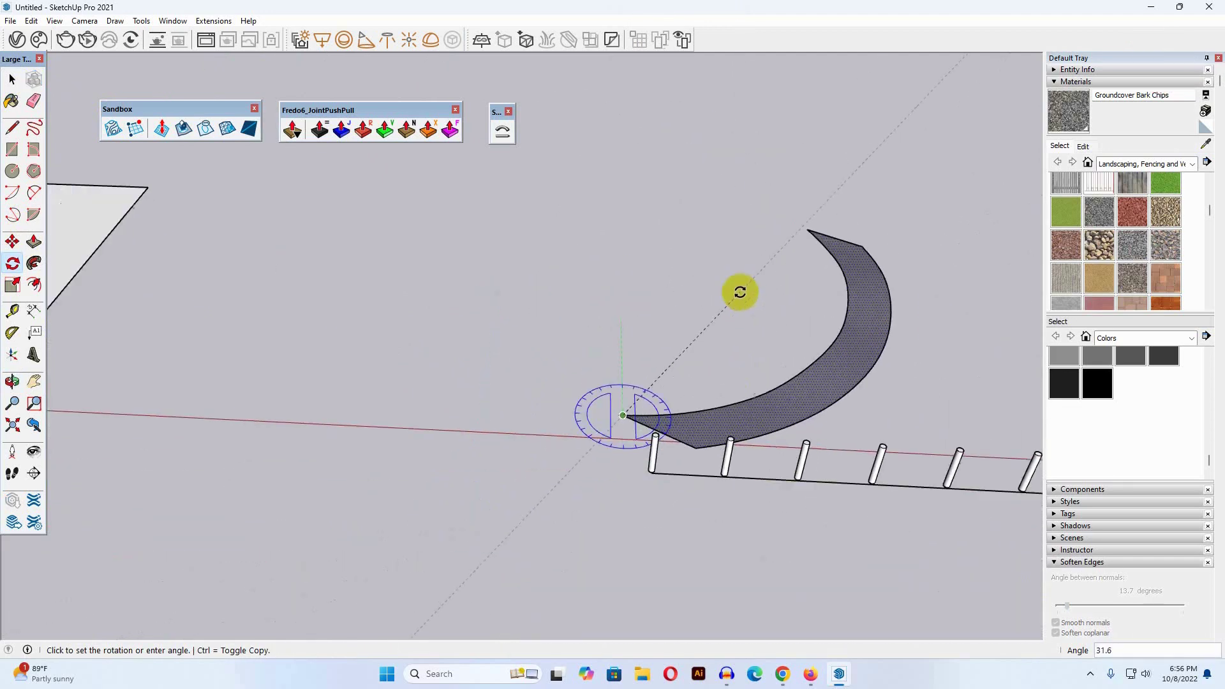
pyautogui.scroll(-3, 784, 357)
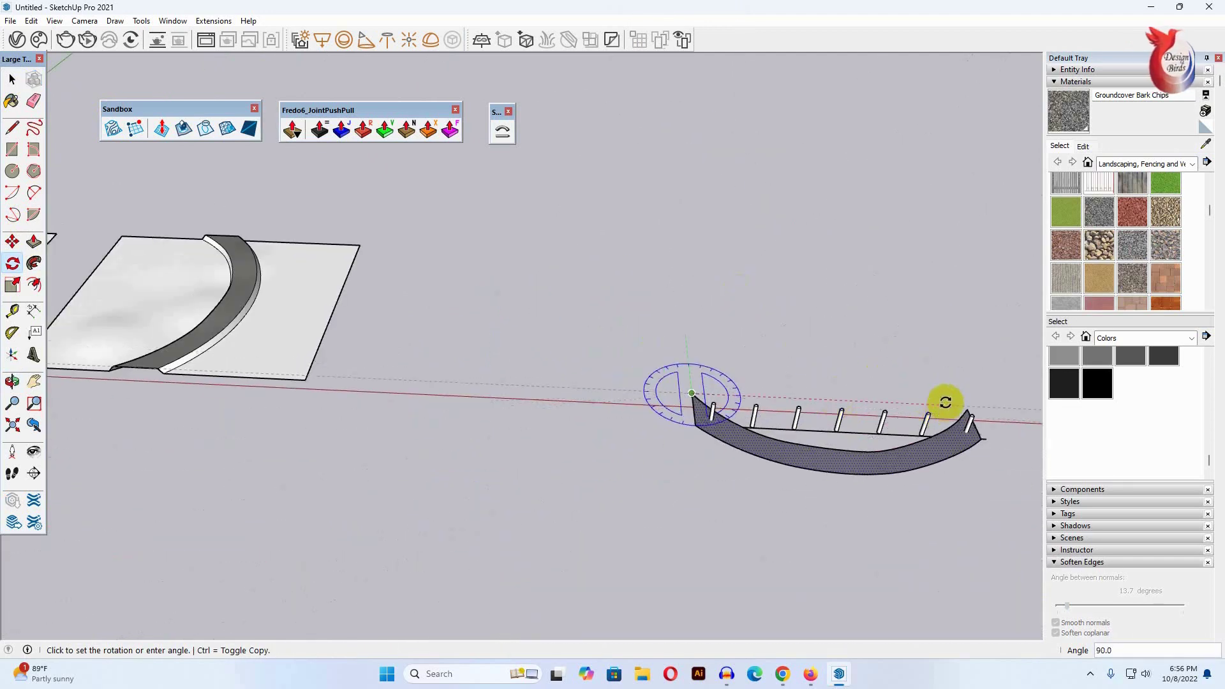
pyautogui.click(946, 402)
pyautogui.click(12, 80)
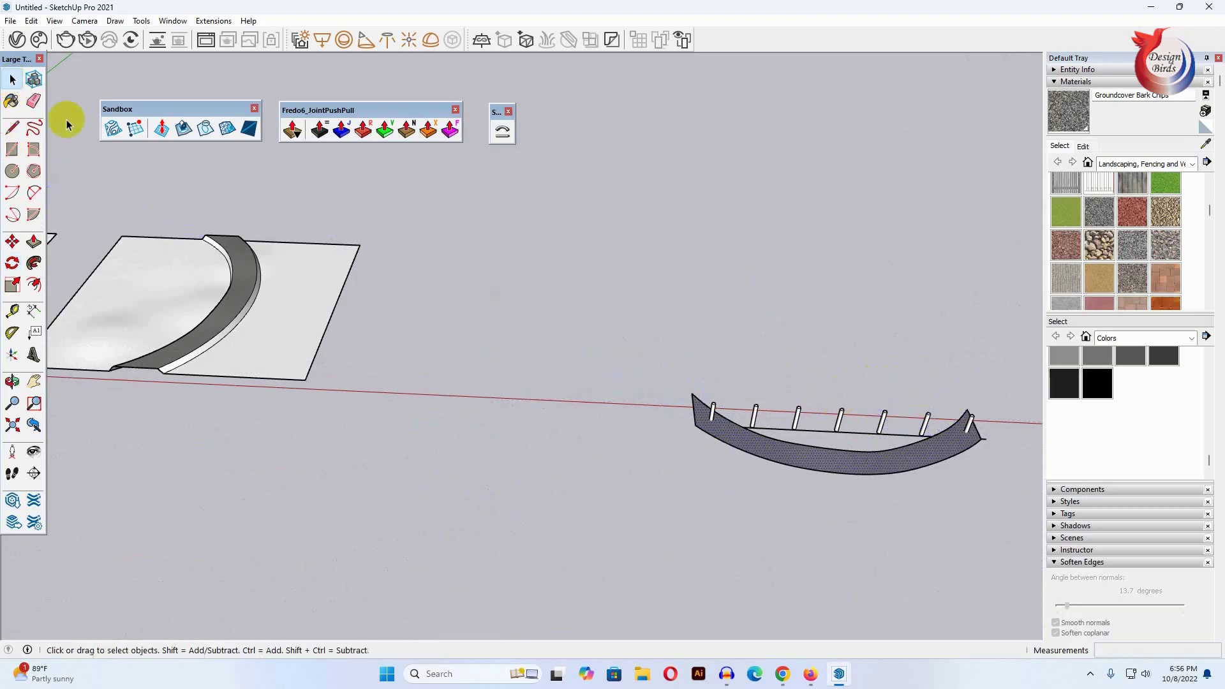
pyautogui.scroll(2, 697, 445)
pyautogui.scroll(1, 733, 433)
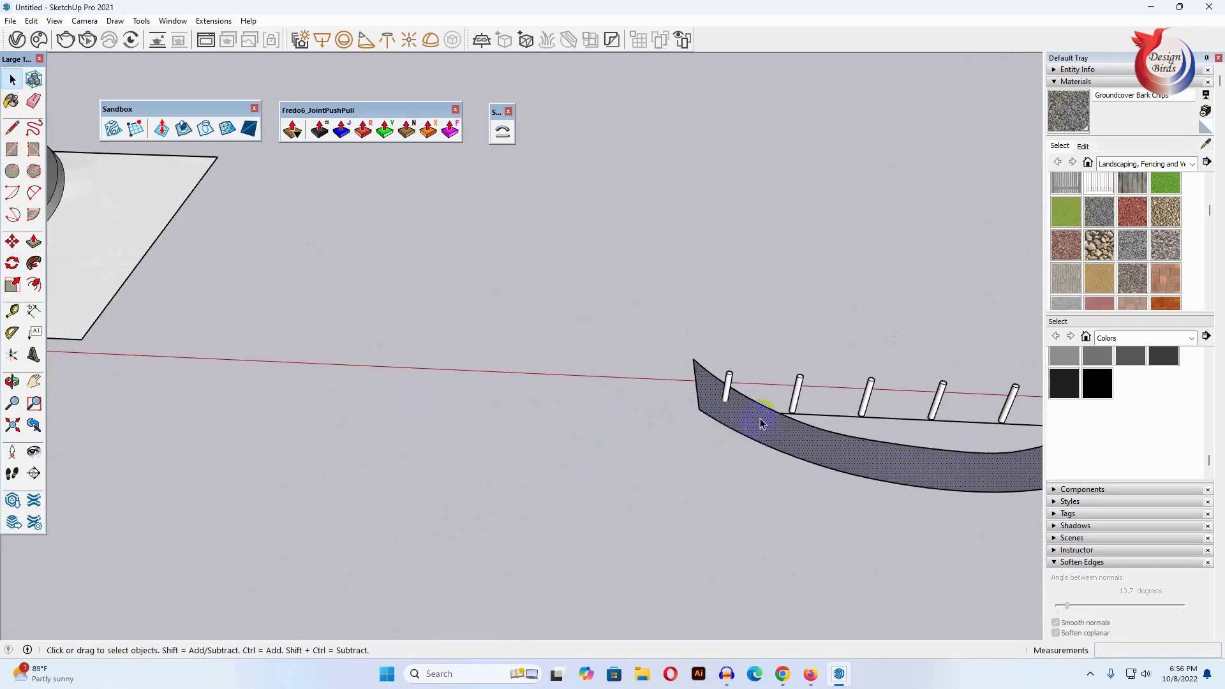
# Raise the rotated curved strip higher above the posts.
pyautogui.click(12, 242)
pyautogui.click(692, 411)
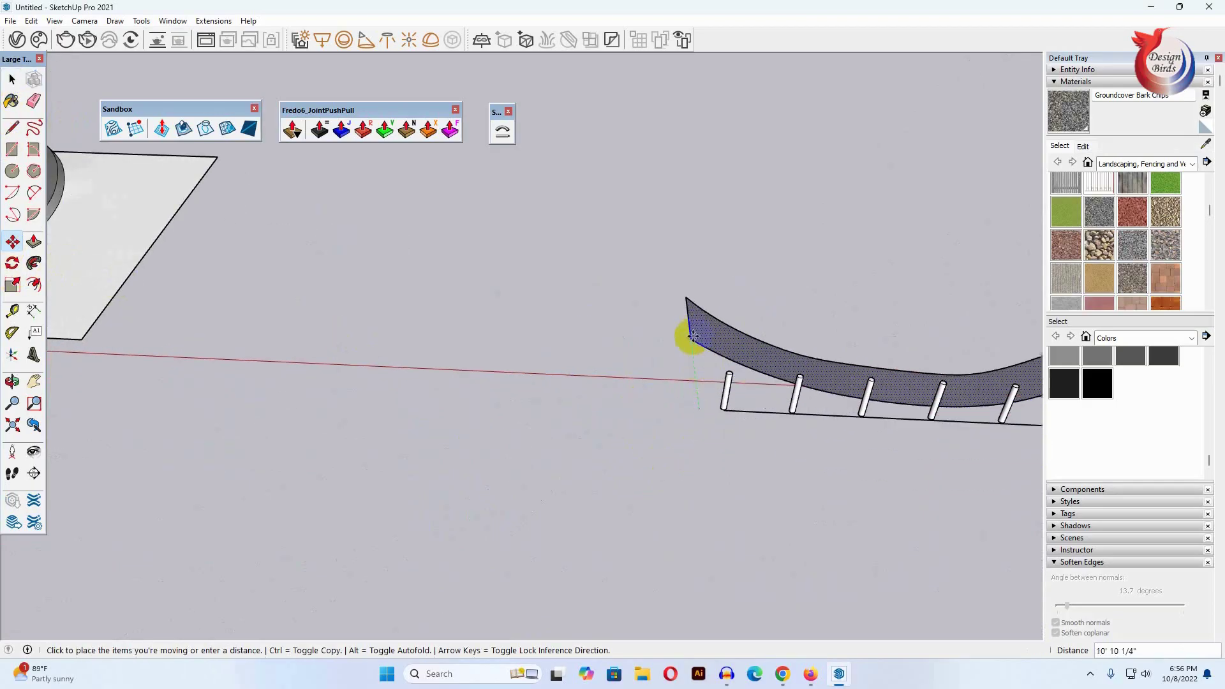
pyautogui.click(679, 296)
pyautogui.scroll(-3, 408, 312)
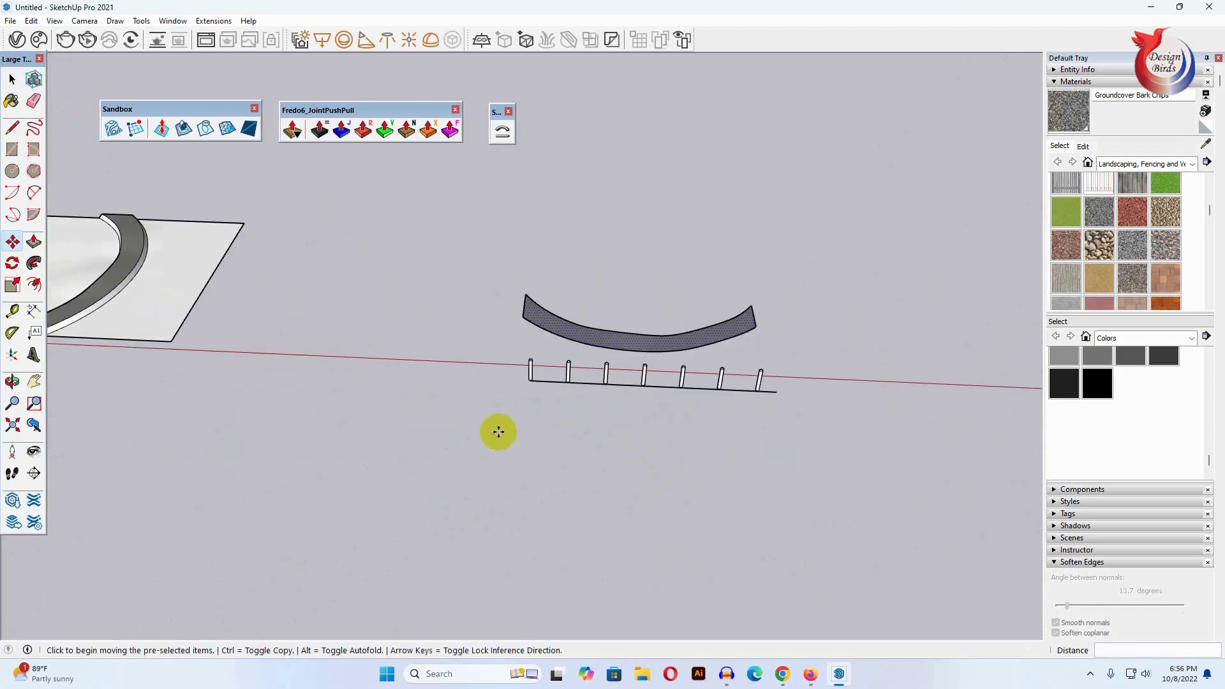
pyautogui.click(12, 79)
pyautogui.scroll(2, 697, 381)
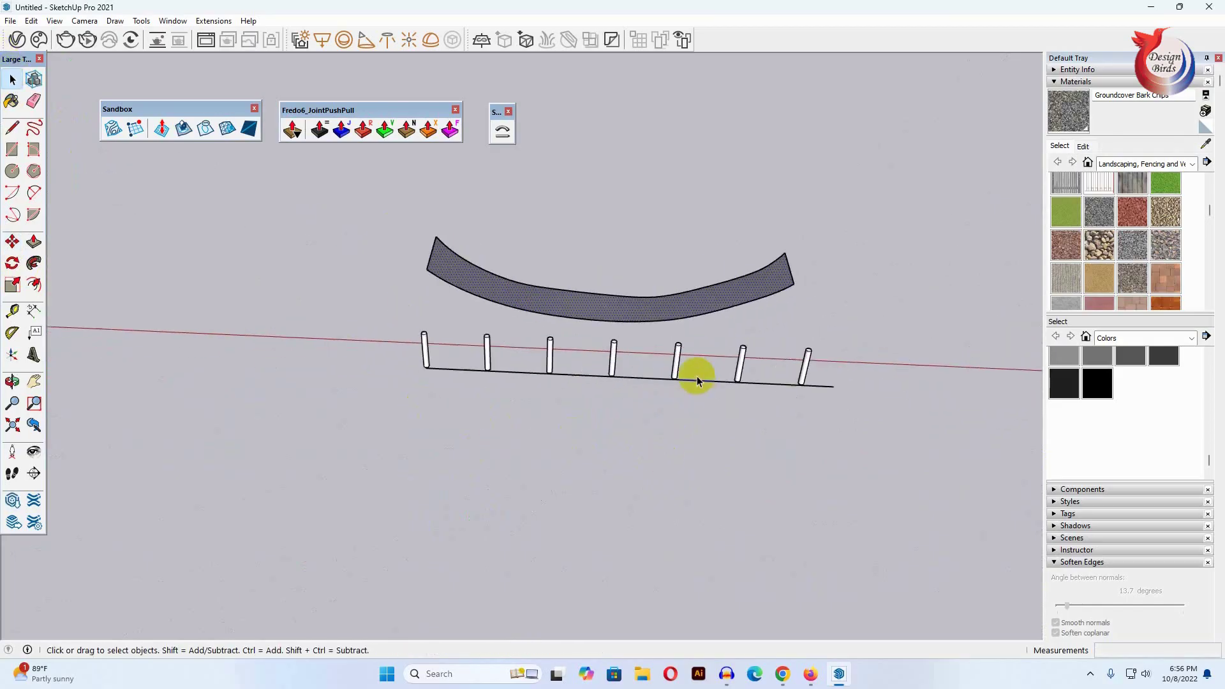
pyautogui.scroll(-1, 638, 496)
# Delete the curved strip's face, leaving only its outline edges.
pyautogui.moveTo(625, 382)
pyautogui.mouseDown(button='middle')
pyautogui.moveTo(587, 487)
pyautogui.moveTo(686, 426)
pyautogui.mouseUp(button='middle')
pyautogui.scroll(1, 482, 338)
pyautogui.scroll(-2, 500, 401)
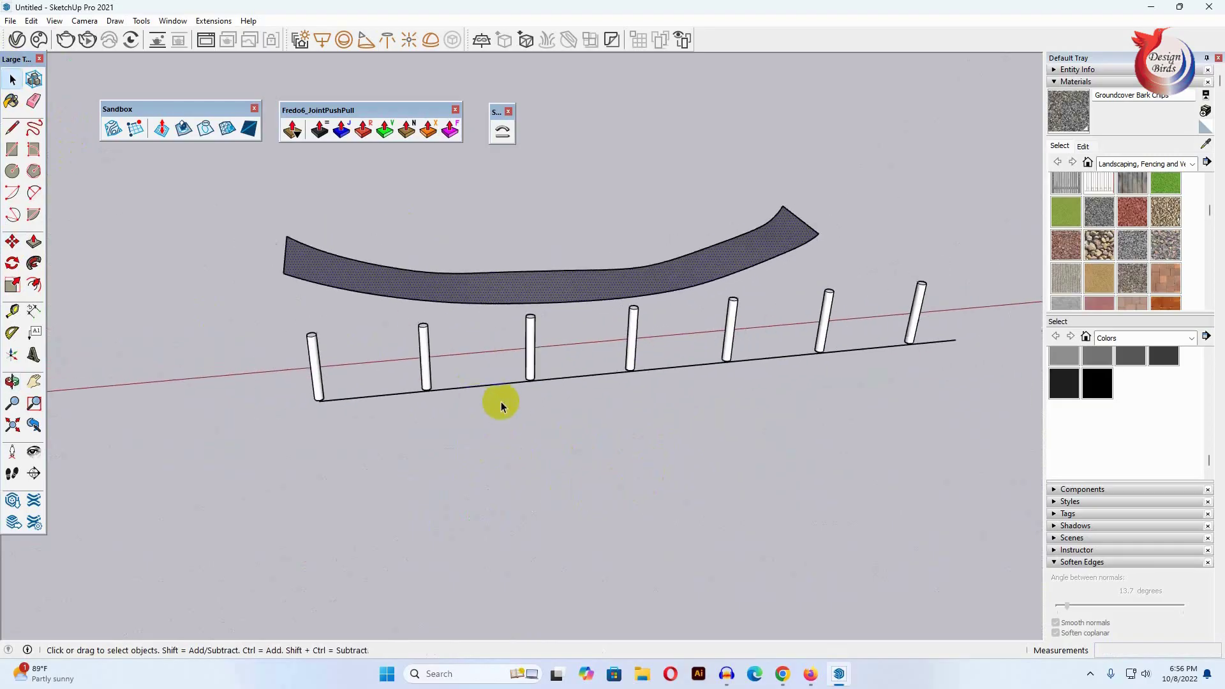
pyautogui.moveTo(546, 350)
pyautogui.mouseDown(button='middle')
pyautogui.moveTo(752, 331)
pyautogui.moveTo(628, 342)
pyautogui.moveTo(622, 404)
pyautogui.mouseUp(button='middle')
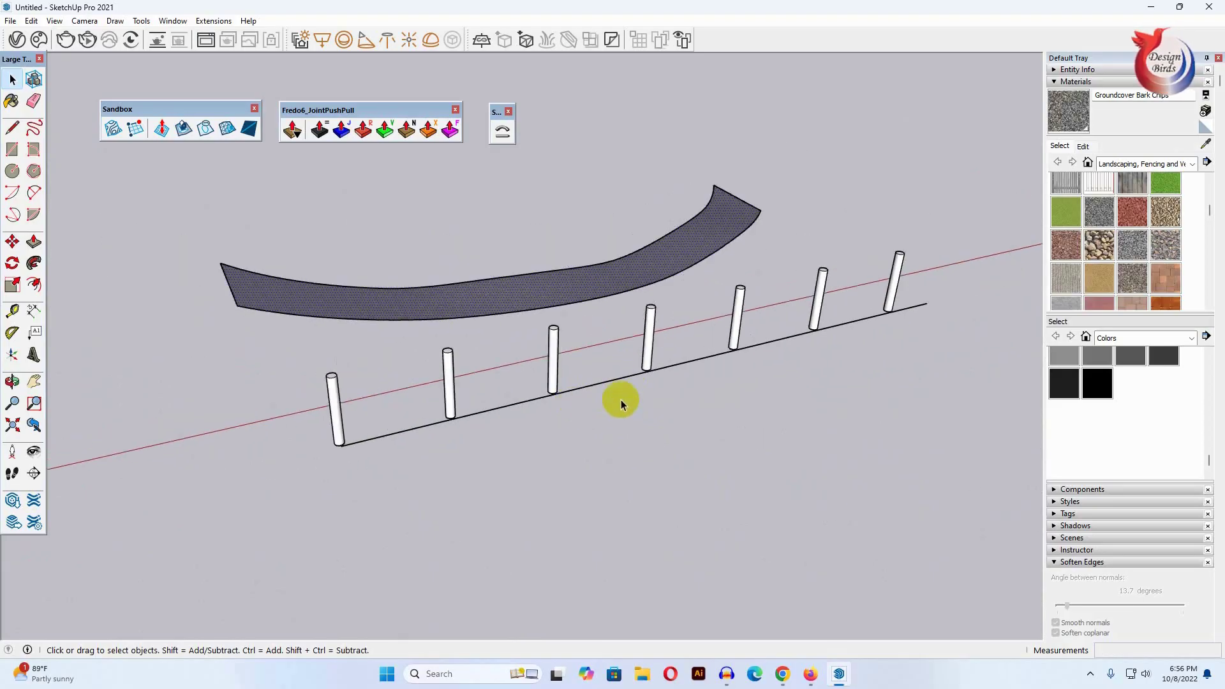
pyautogui.click(652, 326)
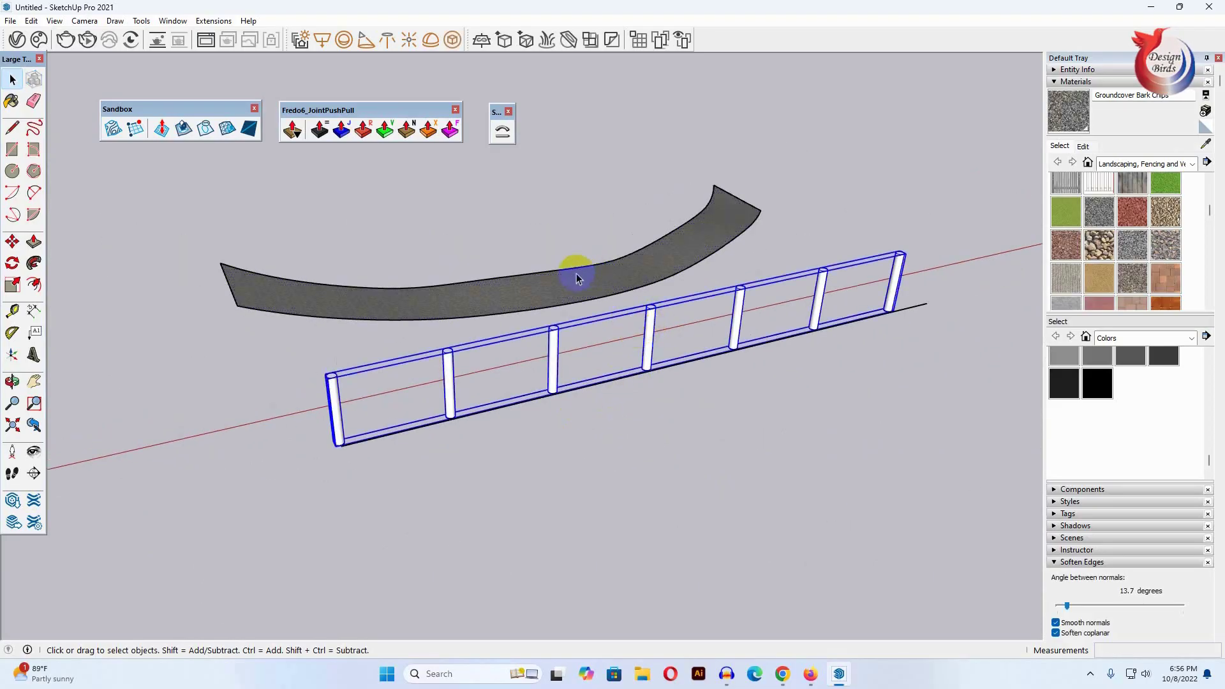
pyautogui.click(561, 291)
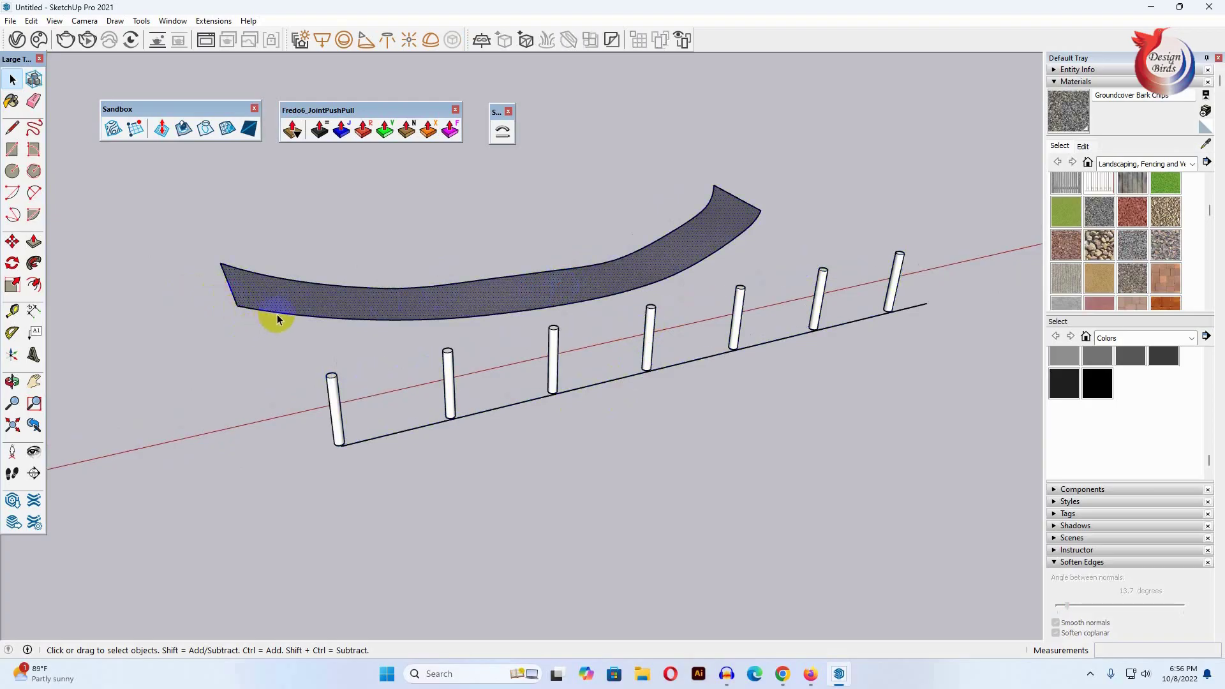
pyautogui.press('Delete')
# Delete the short end edges at both ends of the strip outline.
pyautogui.scroll(2, 247, 285)
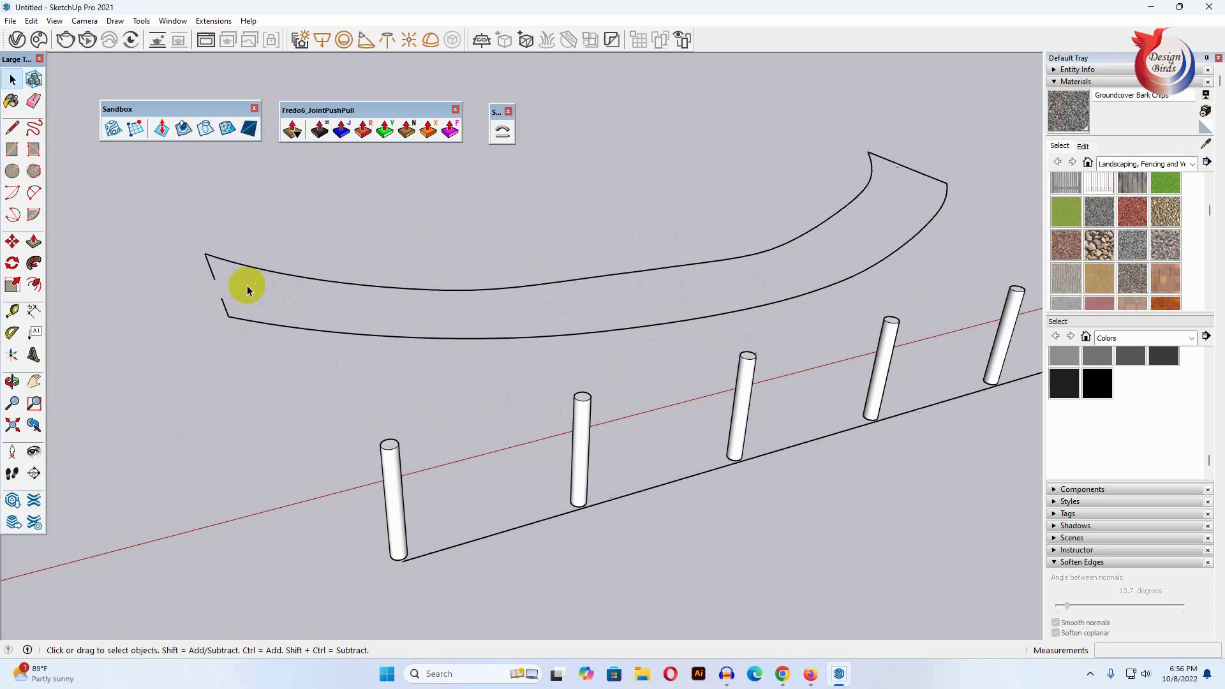
pyautogui.click(217, 305)
pyautogui.press('Delete')
pyautogui.click(215, 273)
pyautogui.press('Delete')
pyautogui.moveTo(949, 161); pyautogui.dragTo(913, 184)
pyautogui.press('Delete')
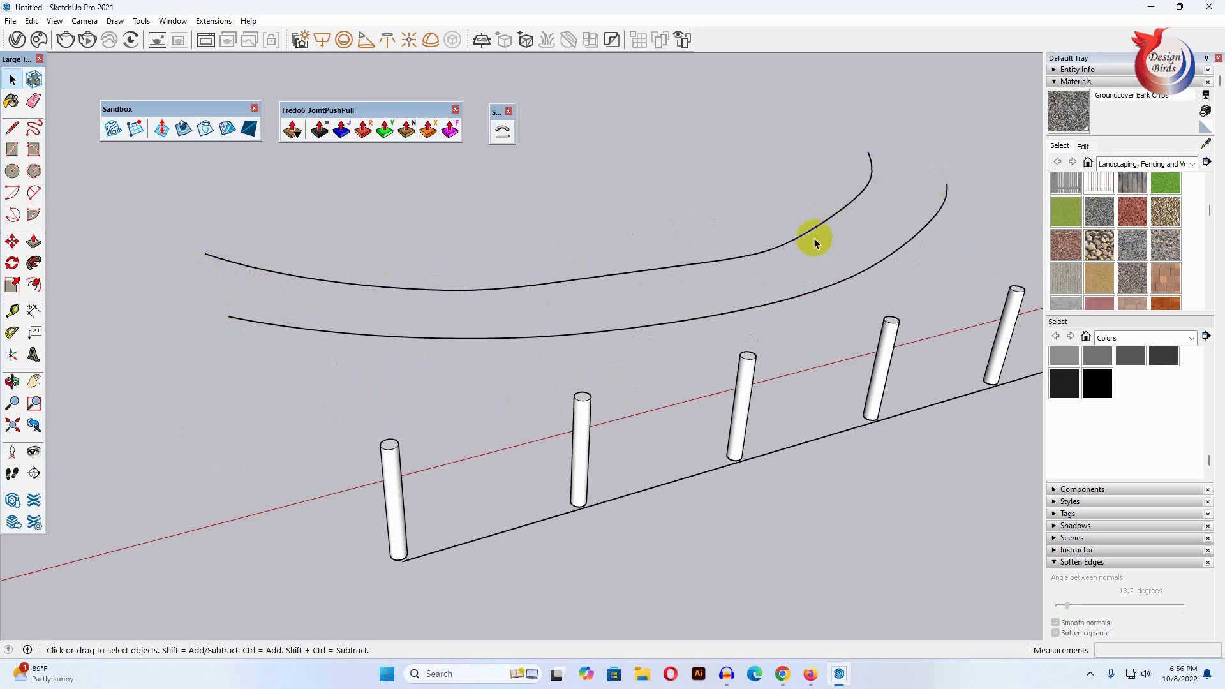
# Weld the lower and upper long curved edges each into a single curve.
pyautogui.click(826, 291)
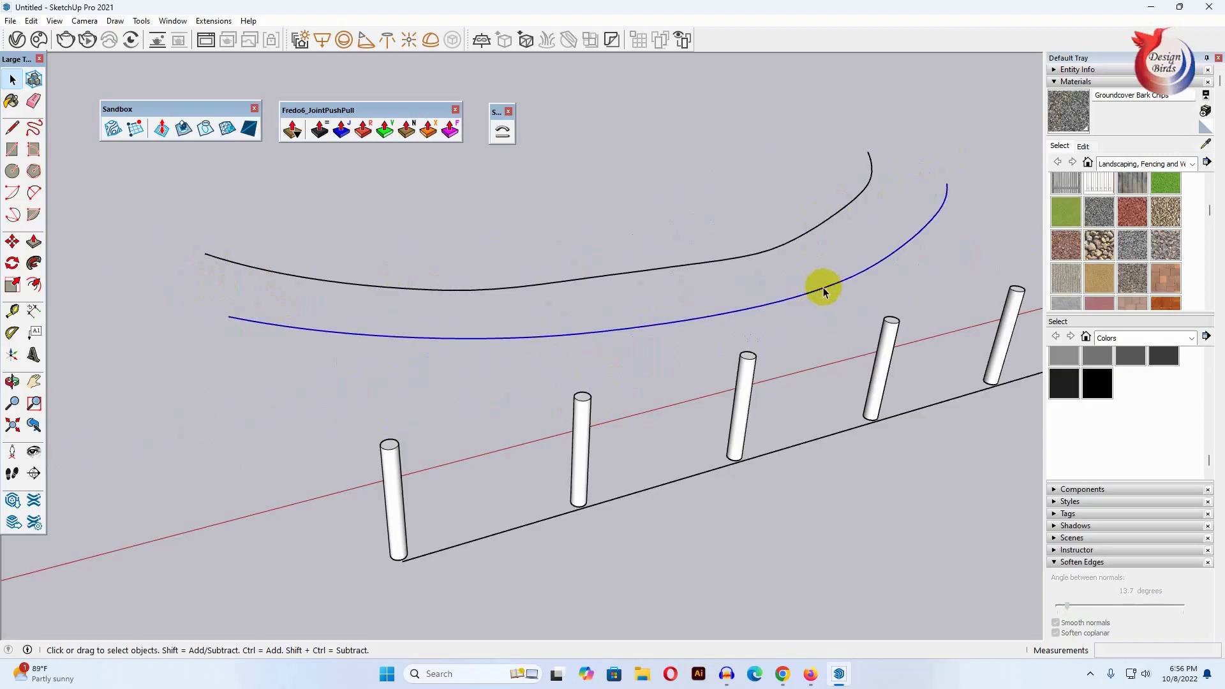
pyautogui.rightClick(823, 291)
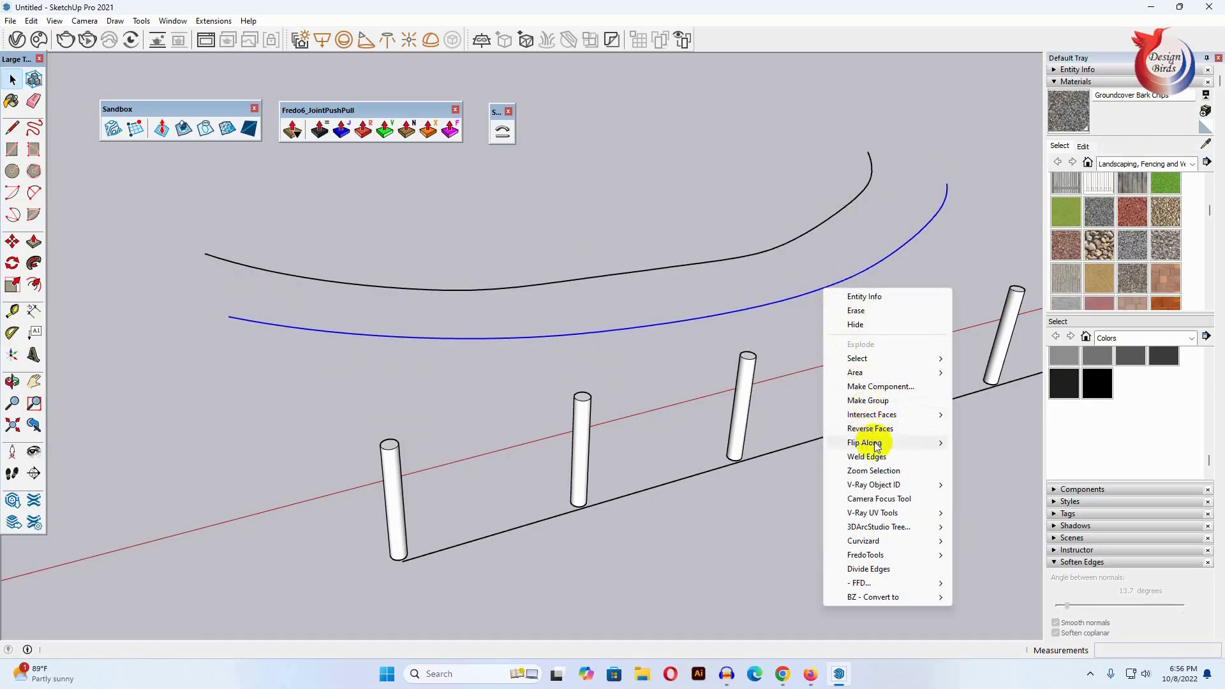
pyautogui.click(868, 457)
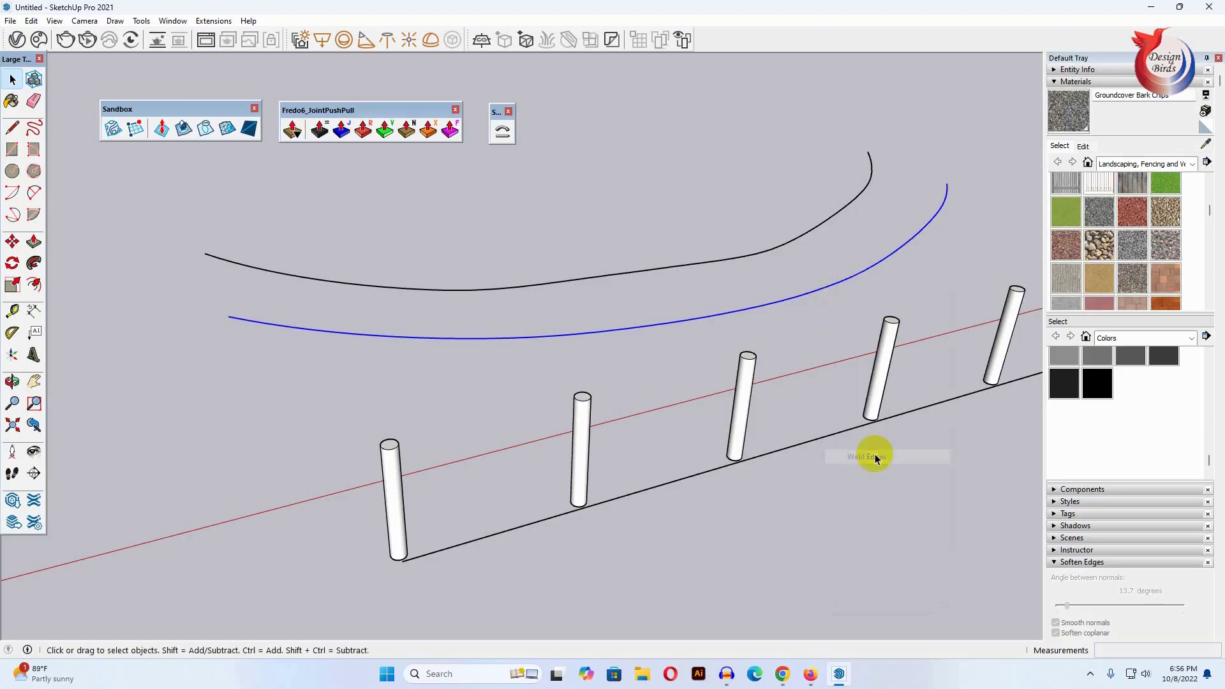
pyautogui.rightClick(760, 255)
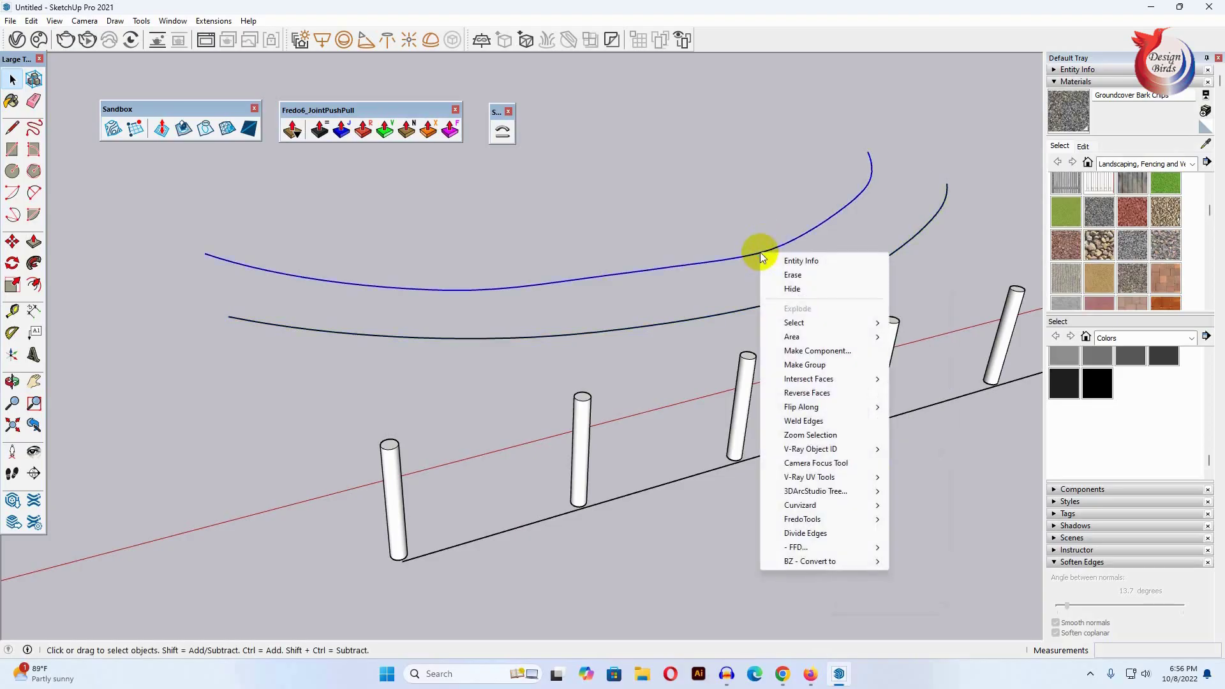
pyautogui.click(801, 423)
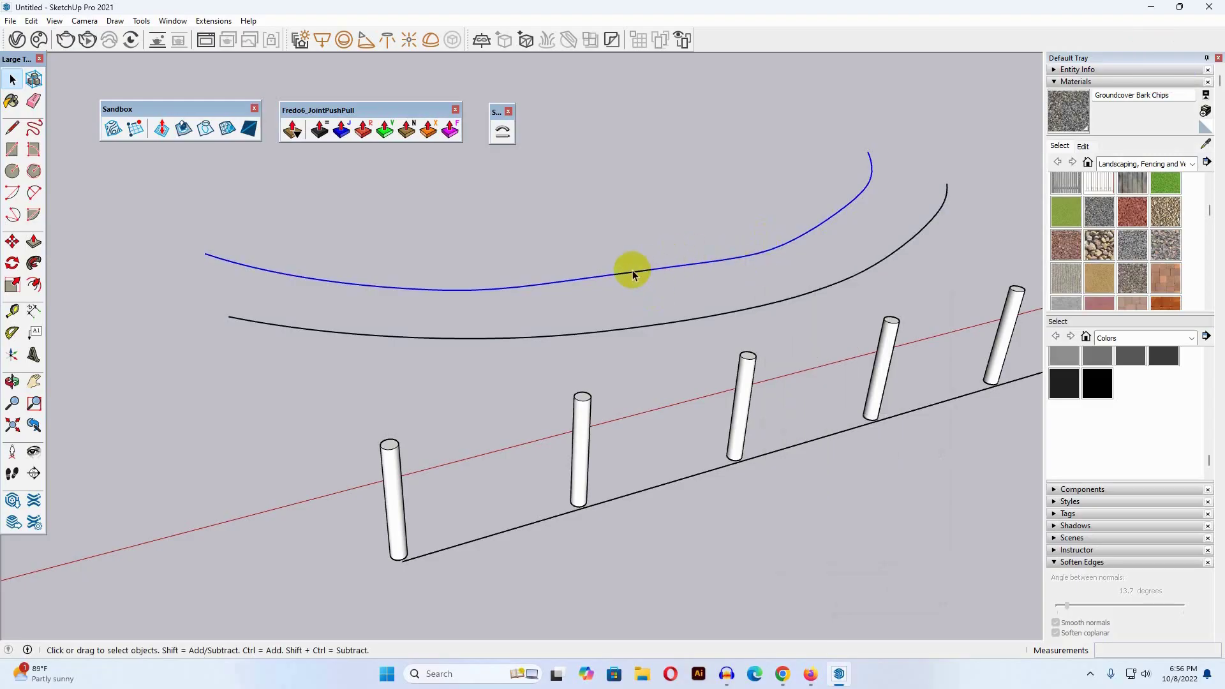
pyautogui.scroll(-2, 557, 286)
pyautogui.scroll(-1, 561, 284)
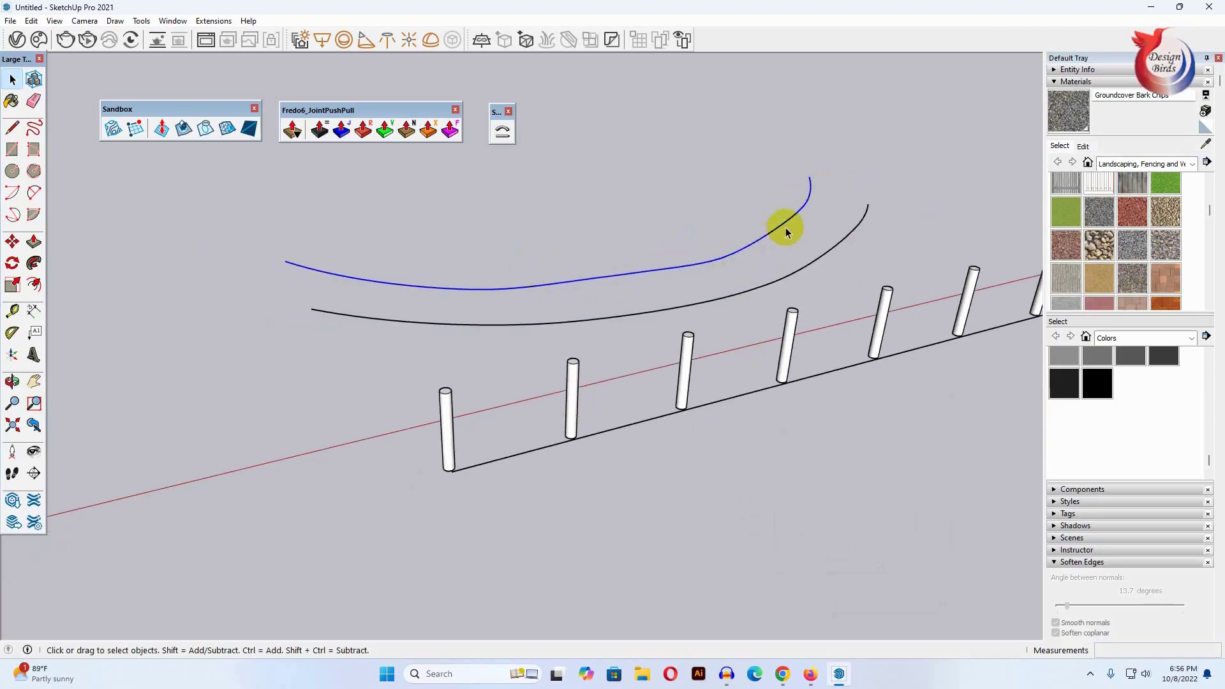
pyautogui.scroll(-1, 585, 287)
pyautogui.scroll(-1, 612, 280)
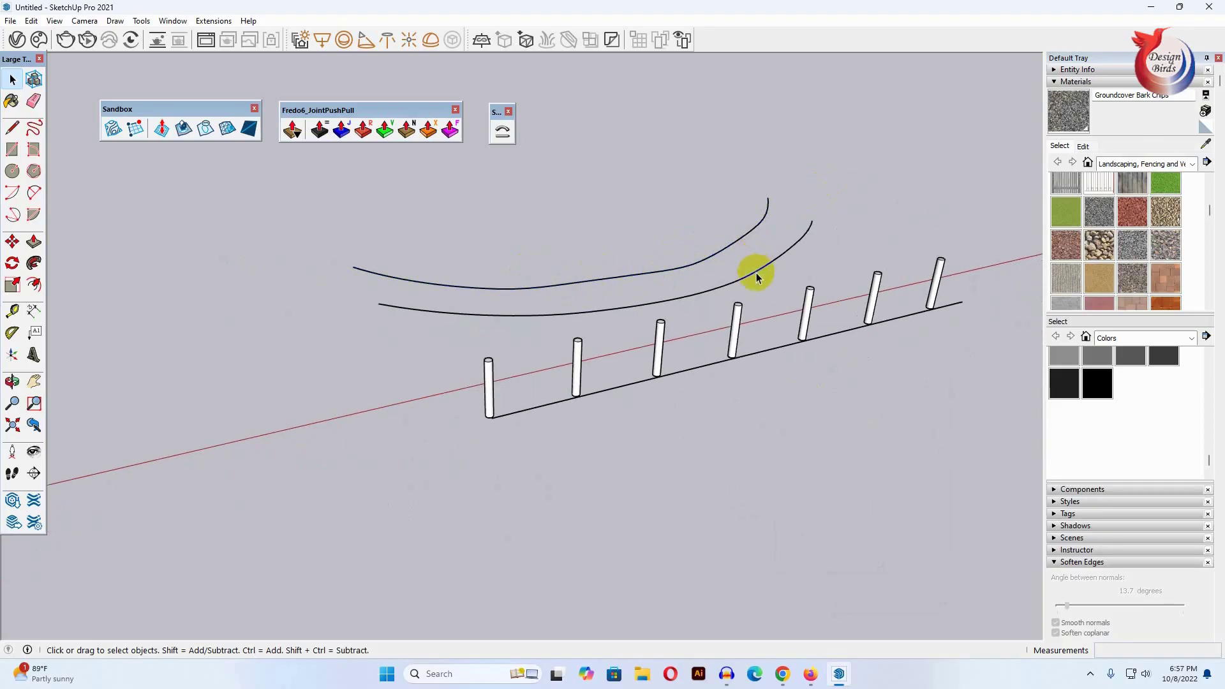
pyautogui.scroll(-2, 606, 279)
pyautogui.scroll(1, 664, 334)
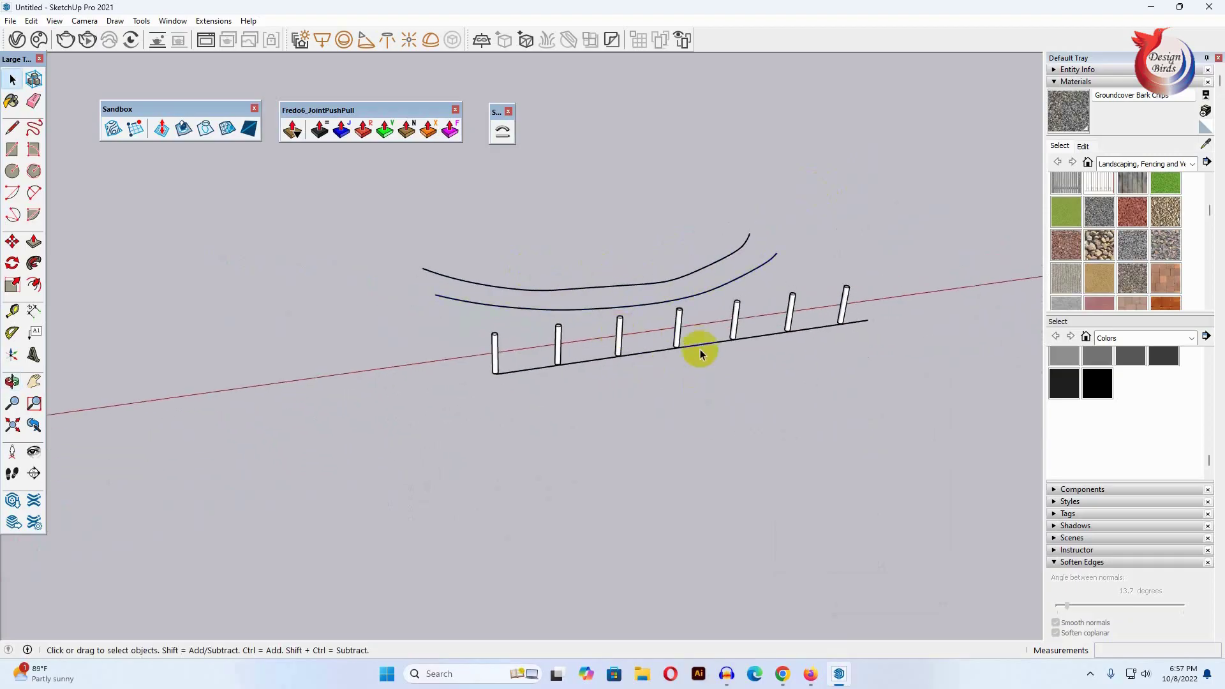
# Shape-bend the post row along the lower welded curve, reversing the baseline direction.
pyautogui.click(678, 324)
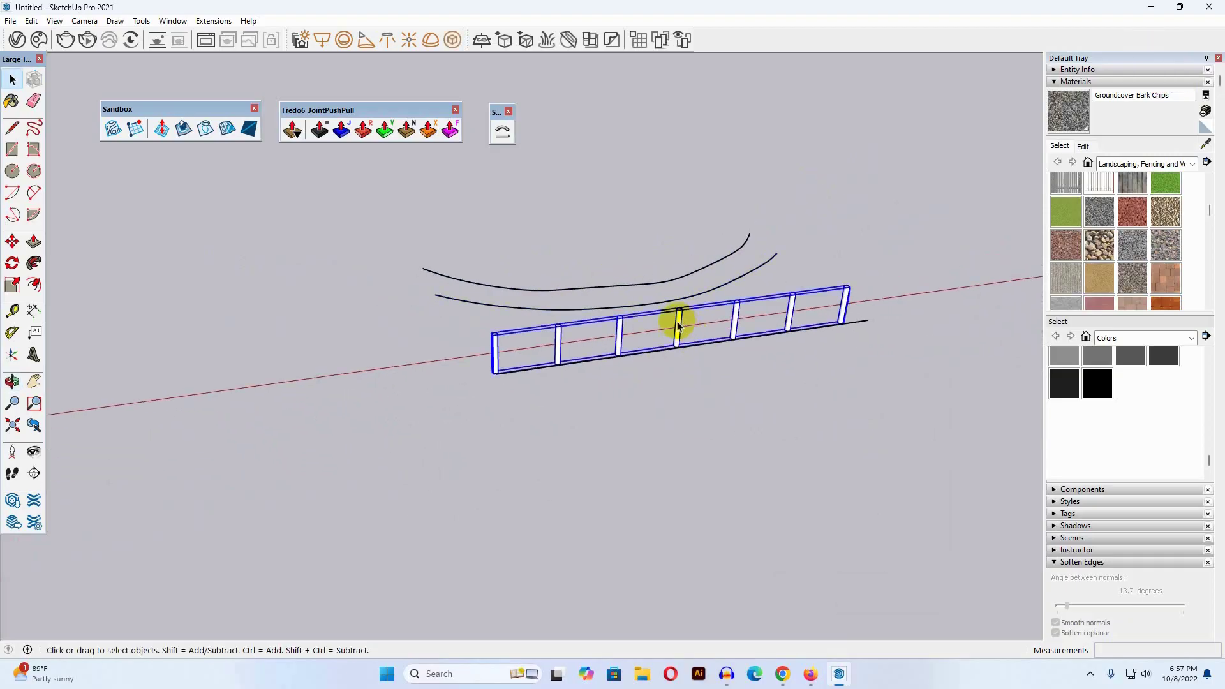
pyautogui.click(504, 135)
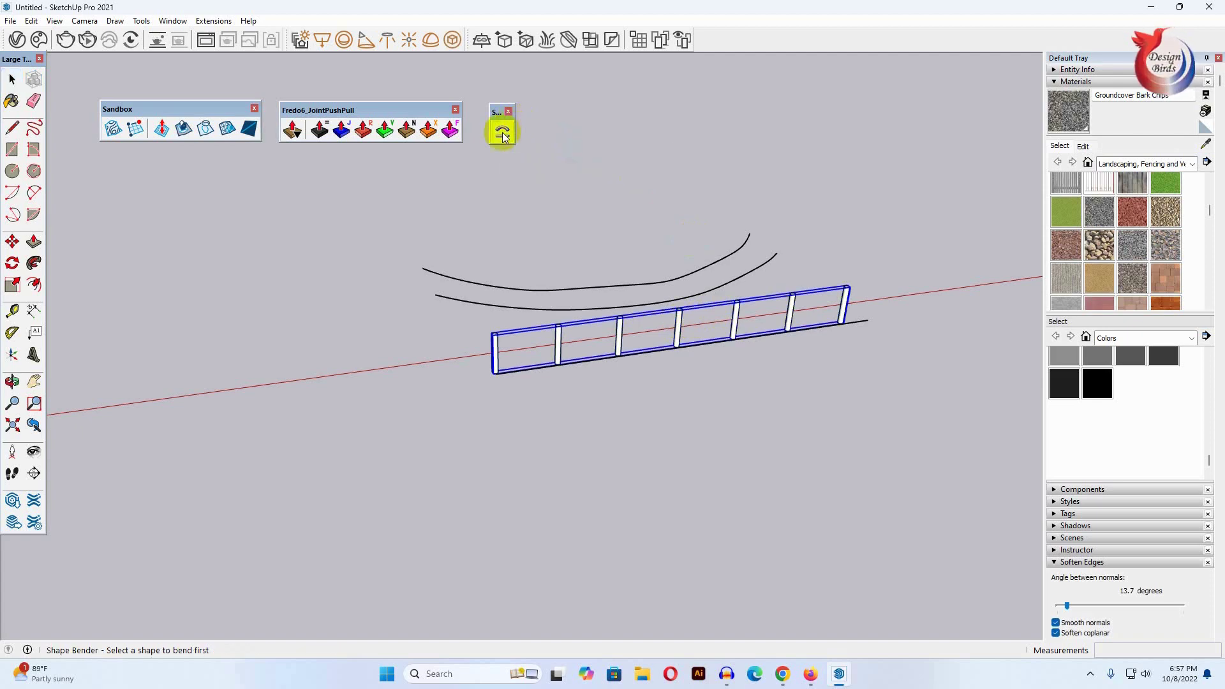
pyautogui.scroll(3, 657, 358)
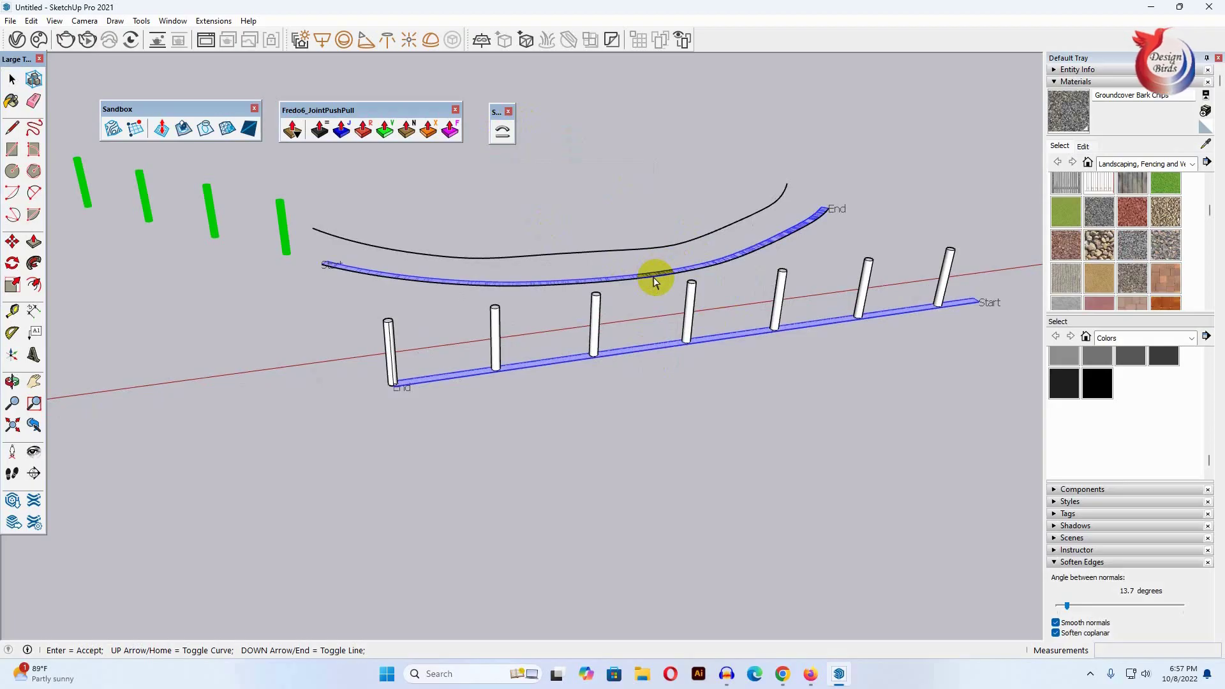
pyautogui.press('Down')
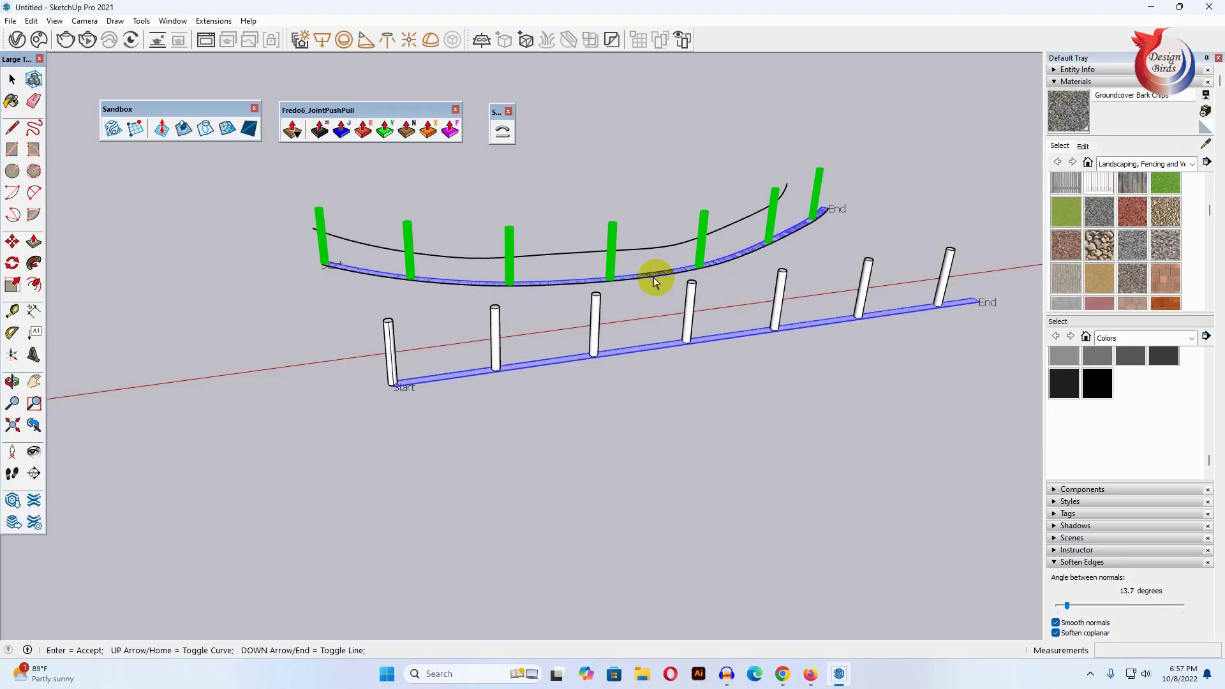
pyautogui.press('Return')
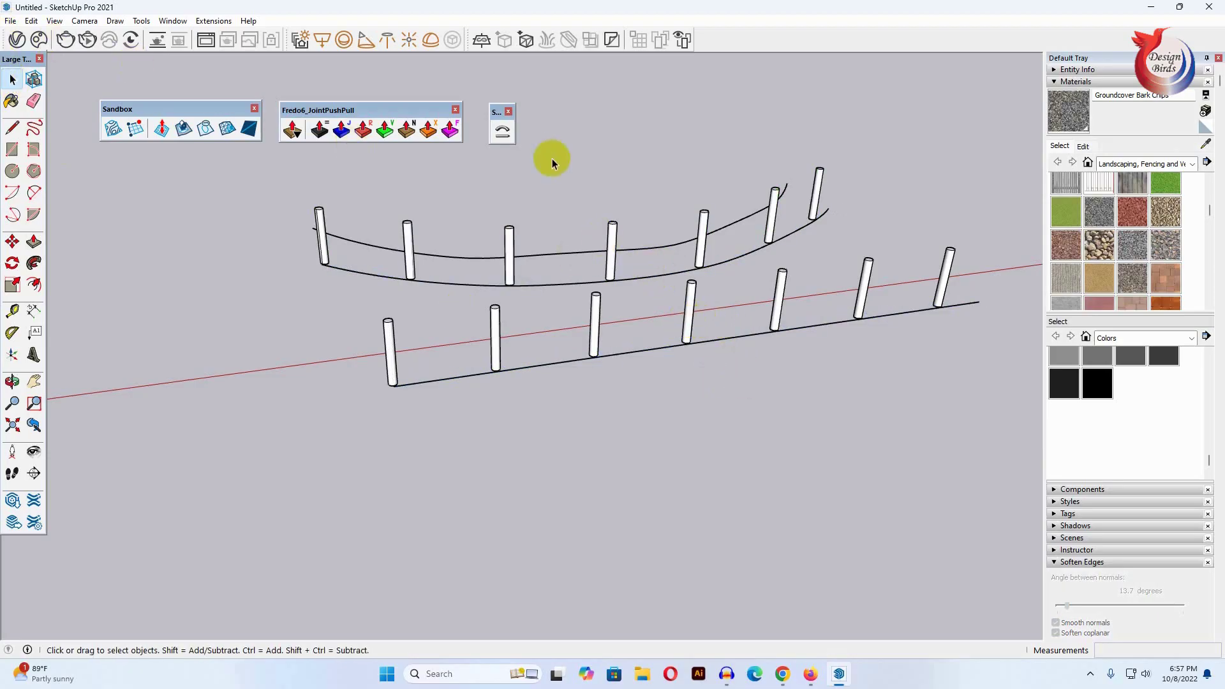
# Bend the straight lower post row along the upper welded curve, reversing its direction.
pyautogui.click(688, 313)
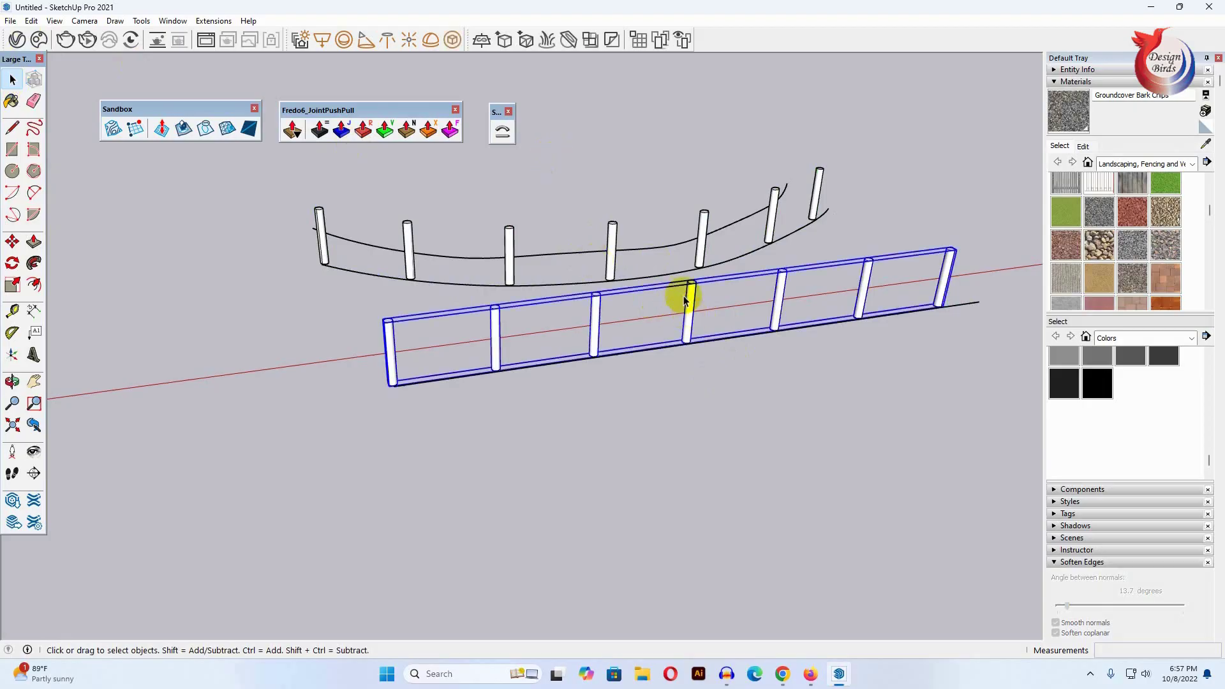
pyautogui.click(514, 142)
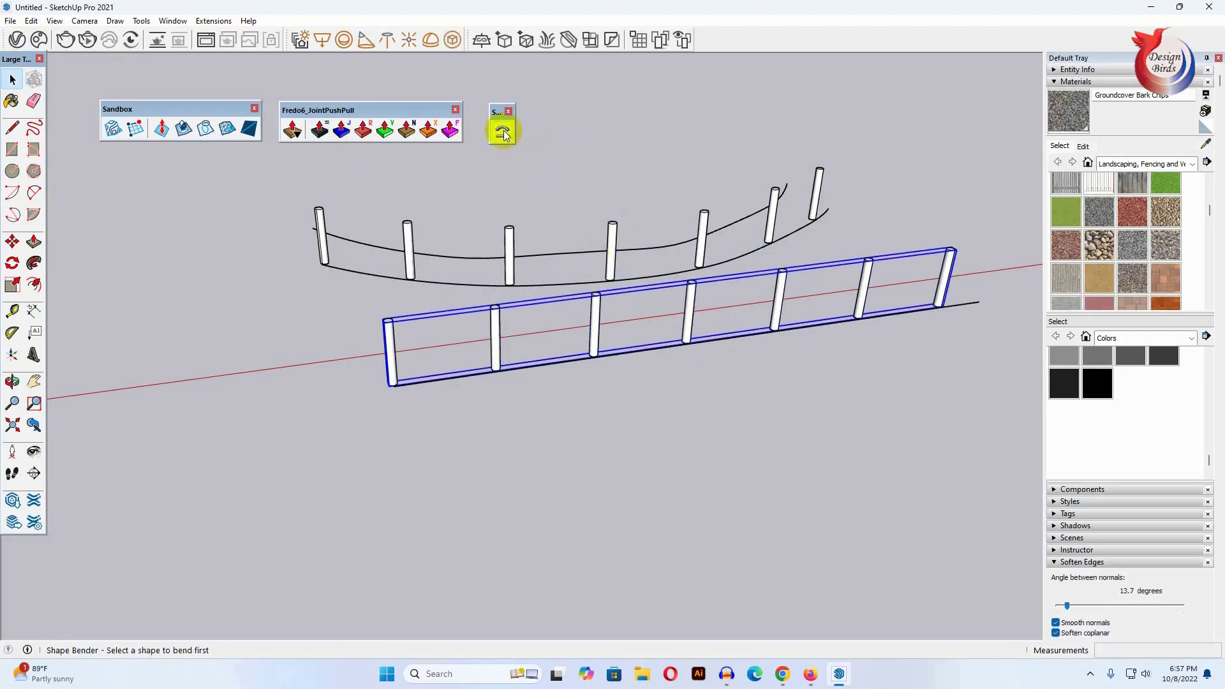
pyautogui.click(663, 353)
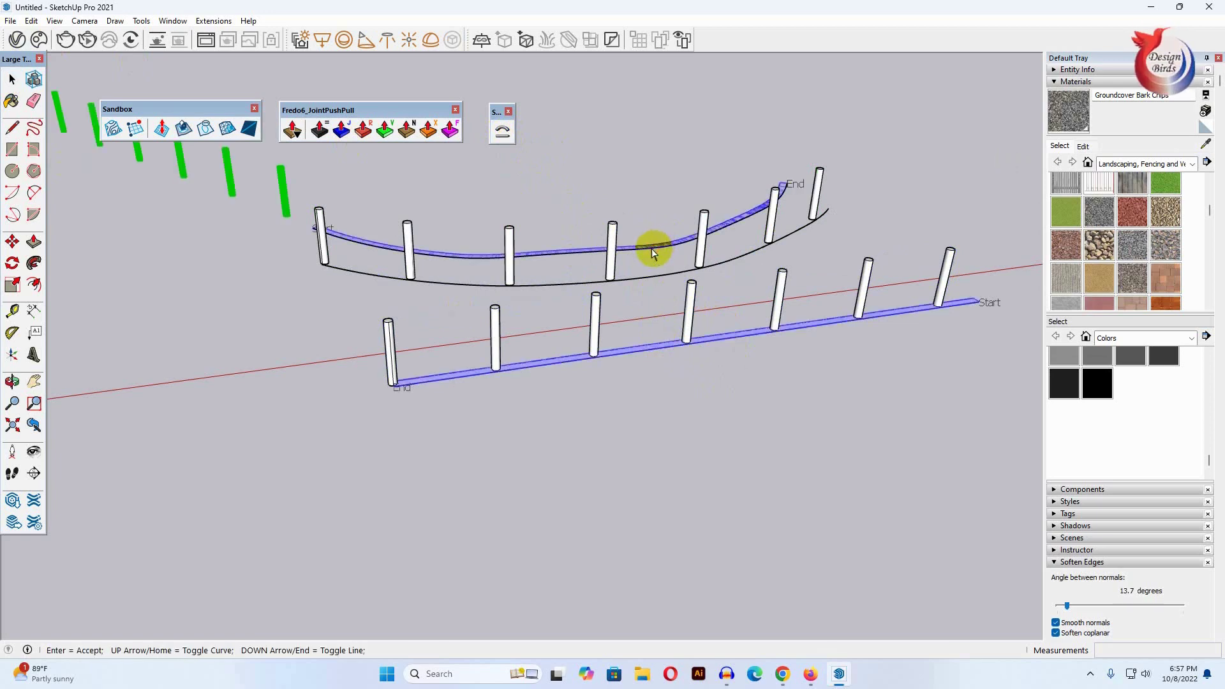
pyautogui.press('Down')
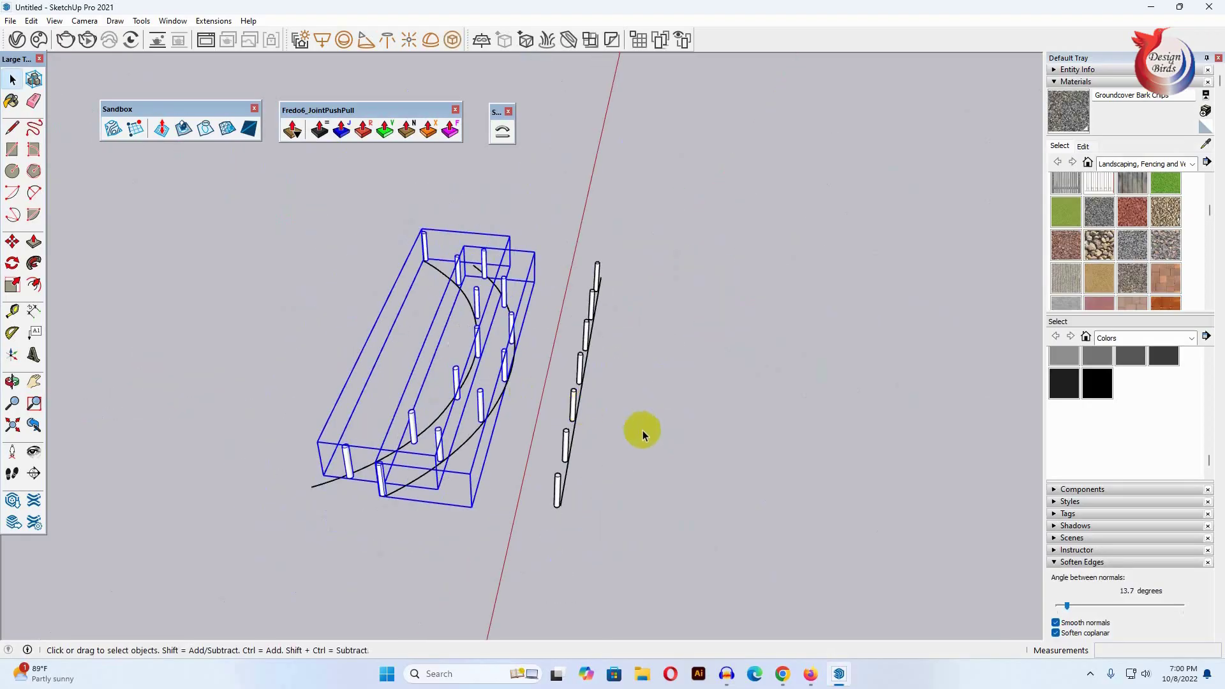
# Rotate the bent post rows and arcs 90° so they stand upright.
pyautogui.moveTo(642, 434); pyautogui.dragTo(66, 306, button='middle')
pyautogui.moveTo(317, 379); pyautogui.dragTo(247, 433)
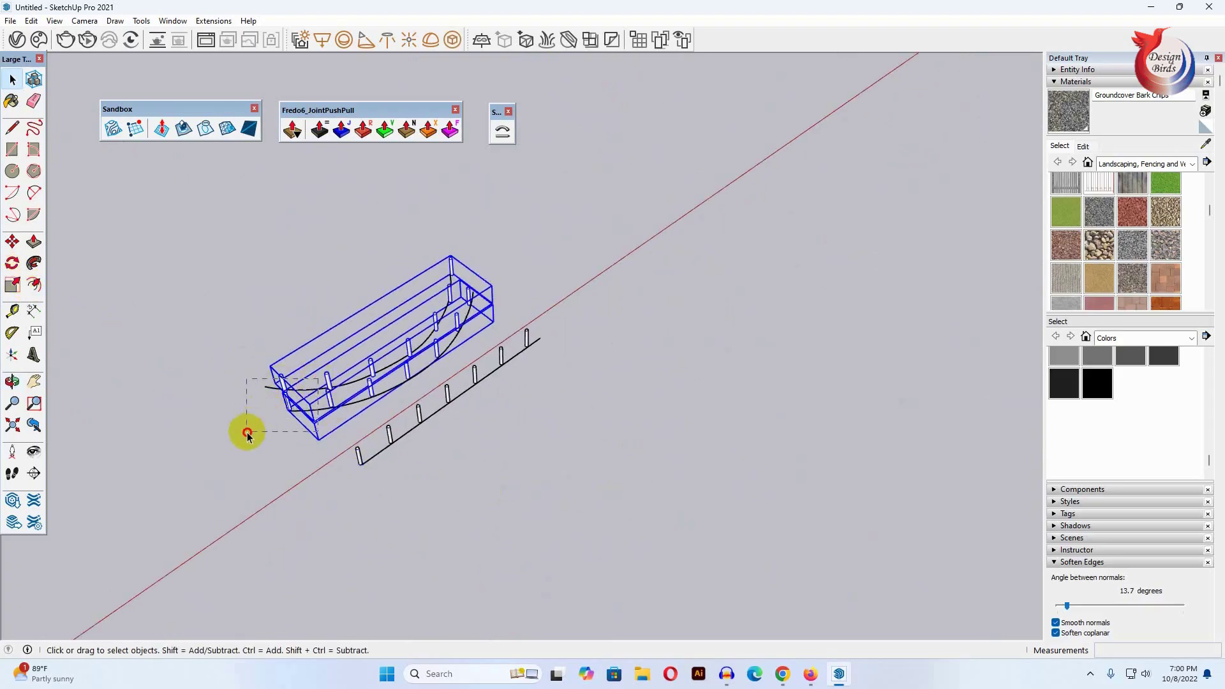
pyautogui.click(12, 263)
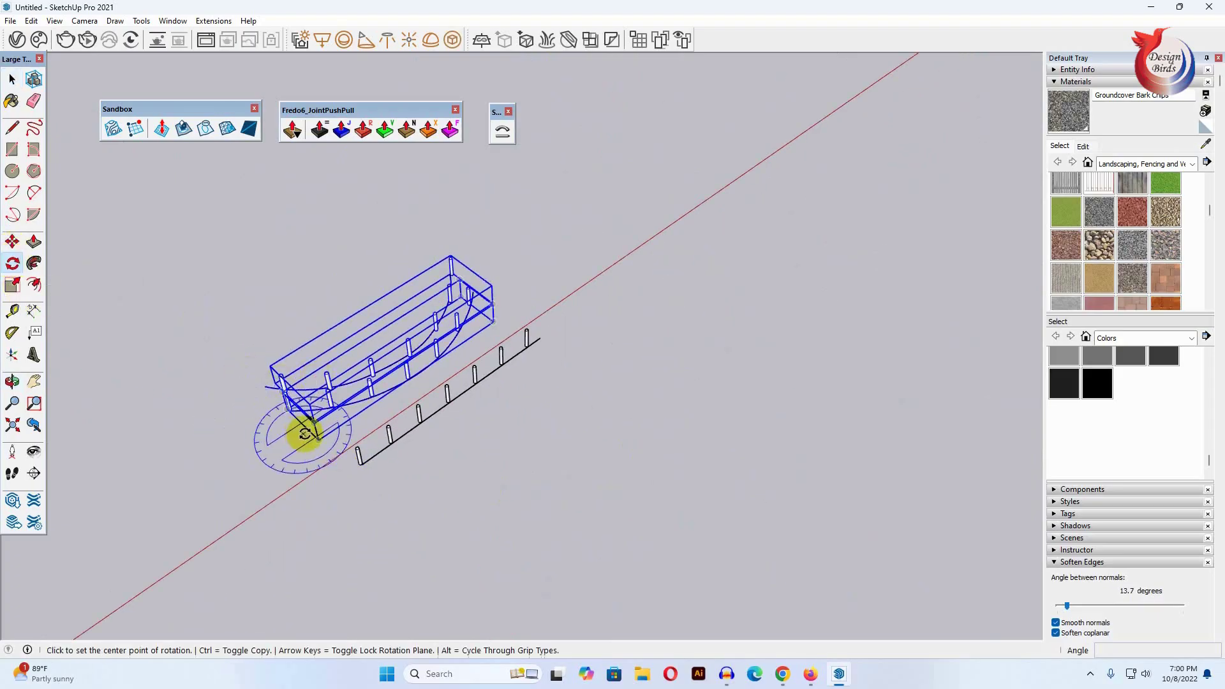
pyautogui.scroll(2, 305, 434)
pyautogui.click(273, 402)
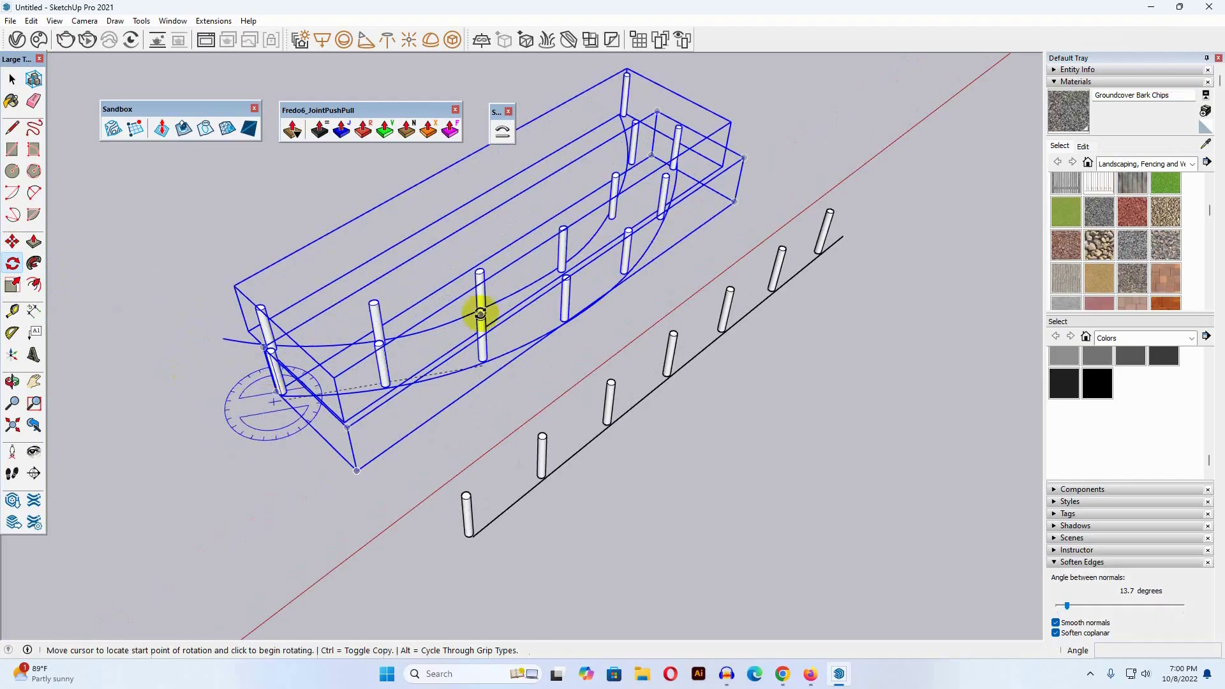
pyautogui.click(779, 80)
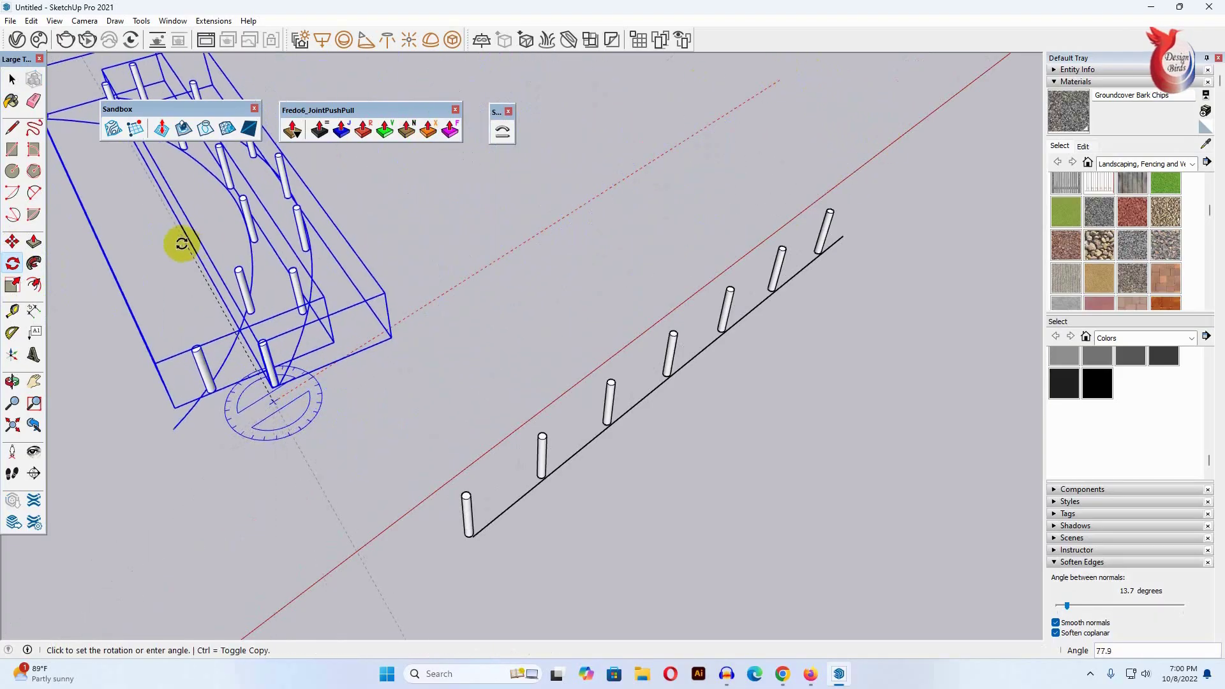
pyautogui.click(104, 246)
pyautogui.click(13, 79)
pyautogui.click(446, 229)
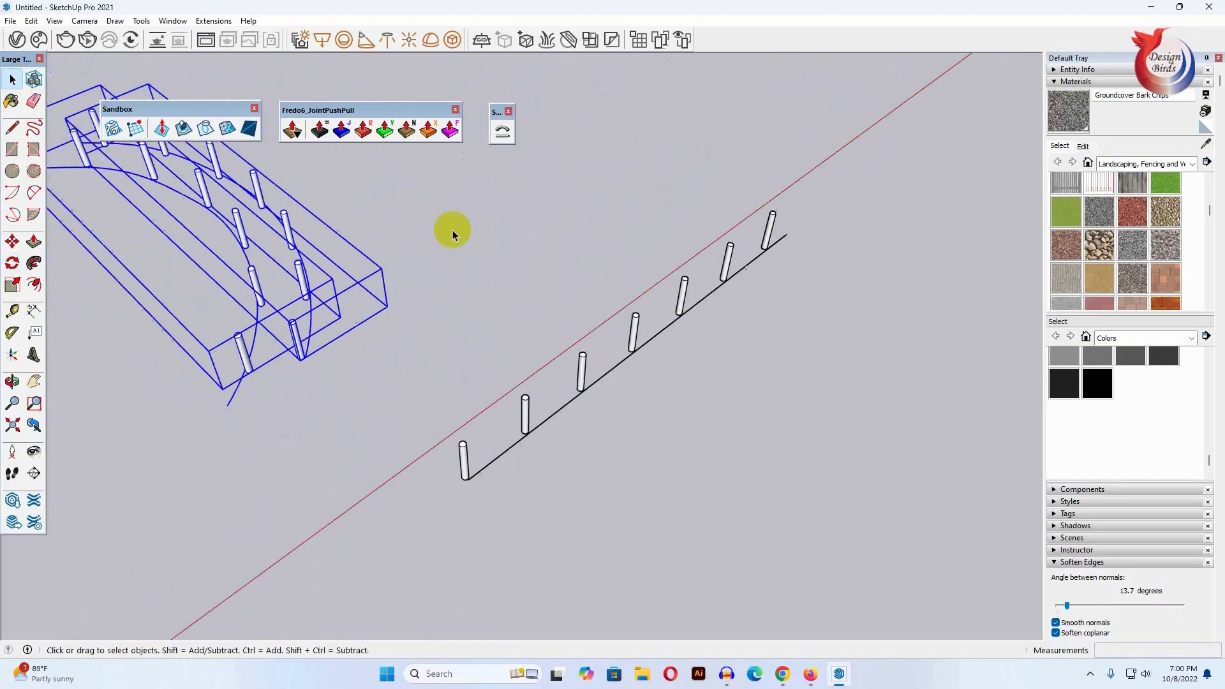
# Move both curved post rows by a post base onto the road edge on the terrain.
pyautogui.moveTo(446, 229); pyautogui.dragTo(429, 259, button='middle')
pyautogui.scroll(3, 333, 262)
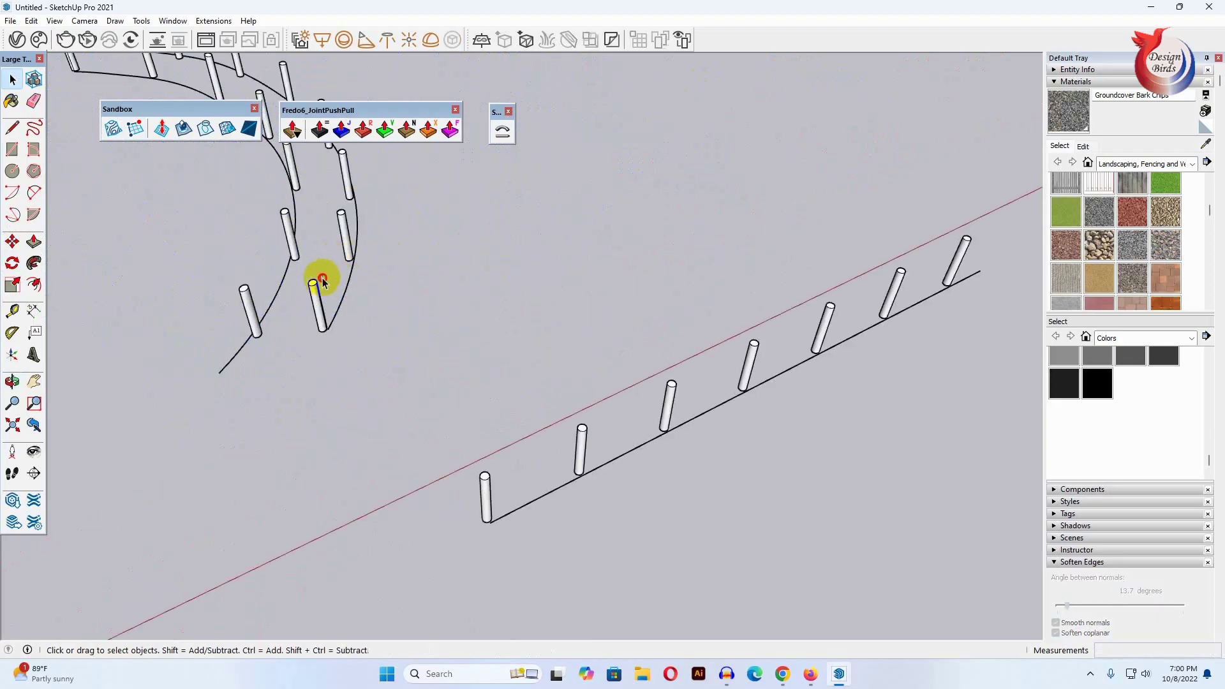
pyautogui.click(281, 290)
pyautogui.keyDown('shift'); pyautogui.click(249, 297); pyautogui.keyUp('shift')
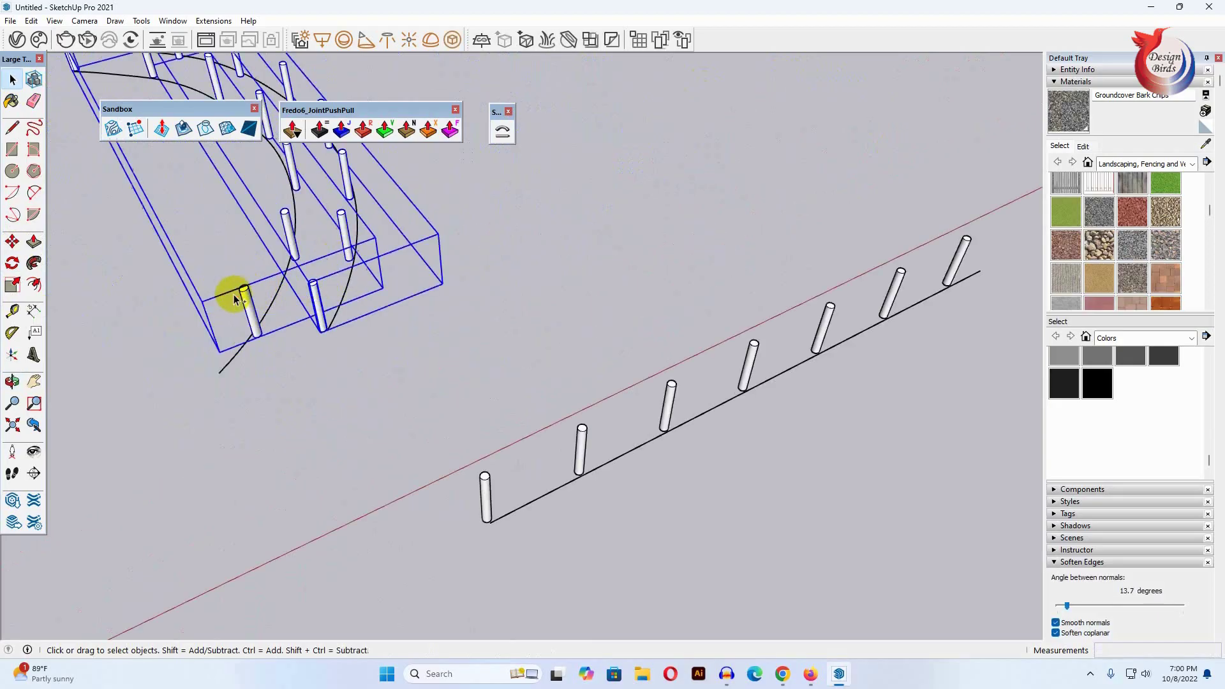
pyautogui.click(13, 241)
pyautogui.scroll(2, 339, 329)
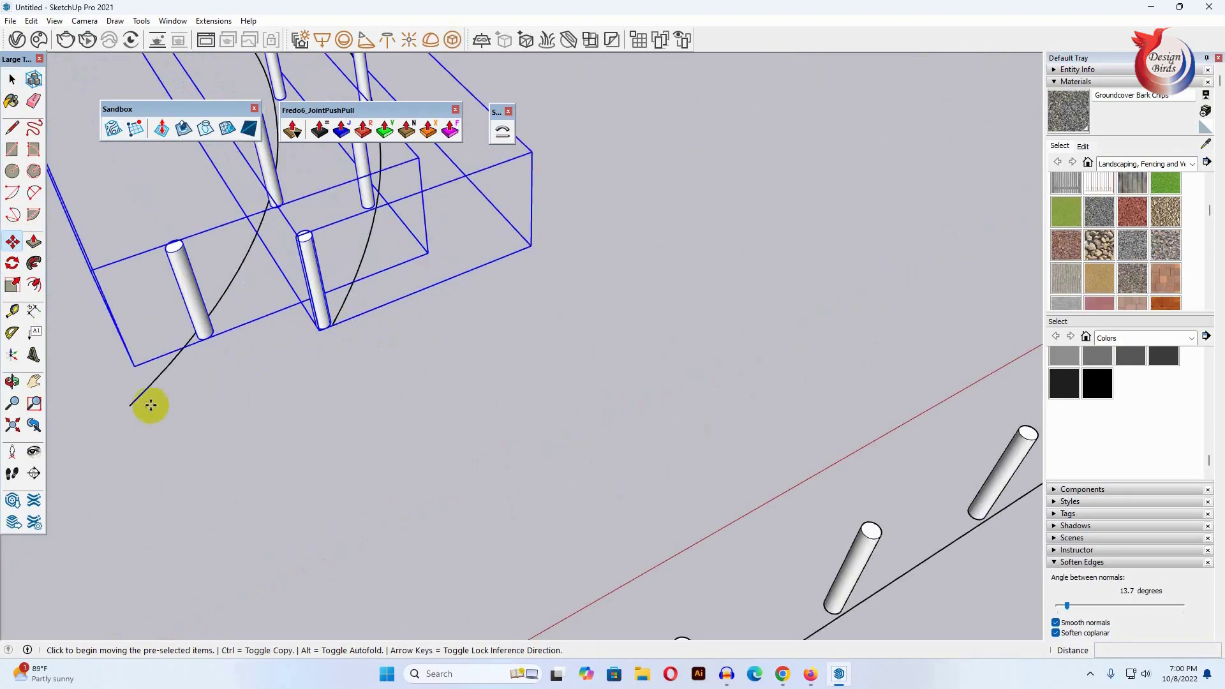
pyautogui.scroll(2, 343, 324)
pyautogui.click(322, 327)
pyautogui.scroll(-2, 665, 214)
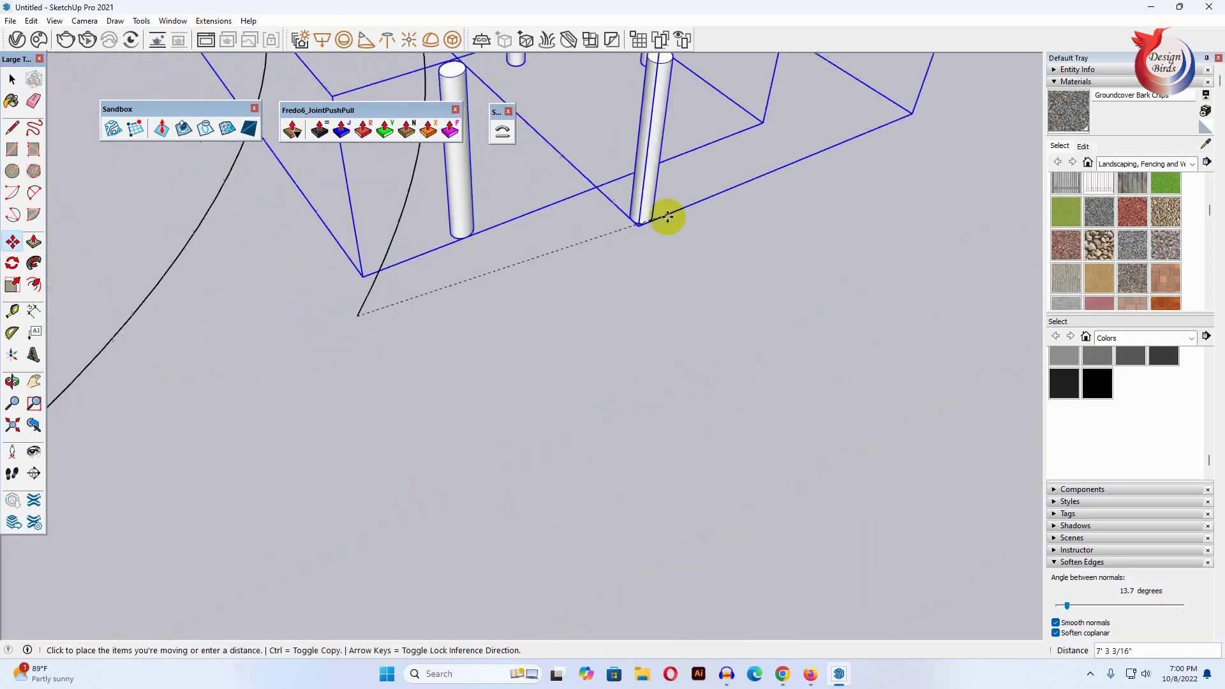
pyautogui.scroll(-3, 711, 205)
pyautogui.scroll(-3, 737, 201)
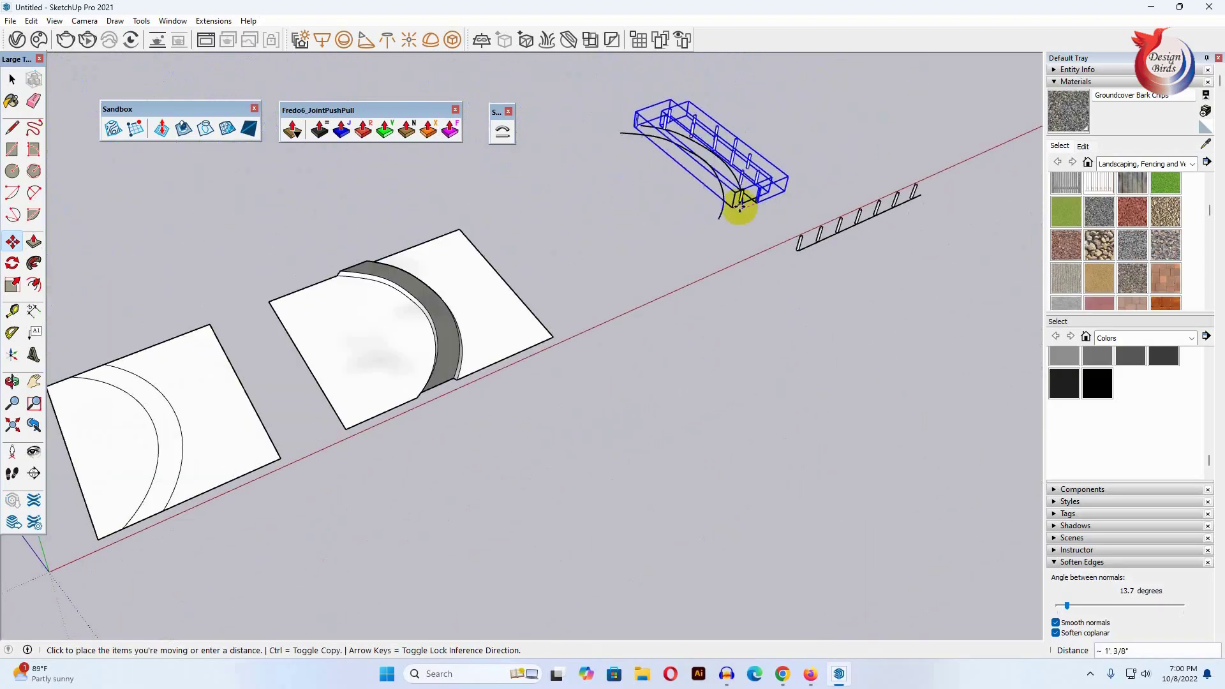
pyautogui.scroll(2, 534, 361)
pyautogui.scroll(2, 382, 364)
pyautogui.scroll(2, 298, 408)
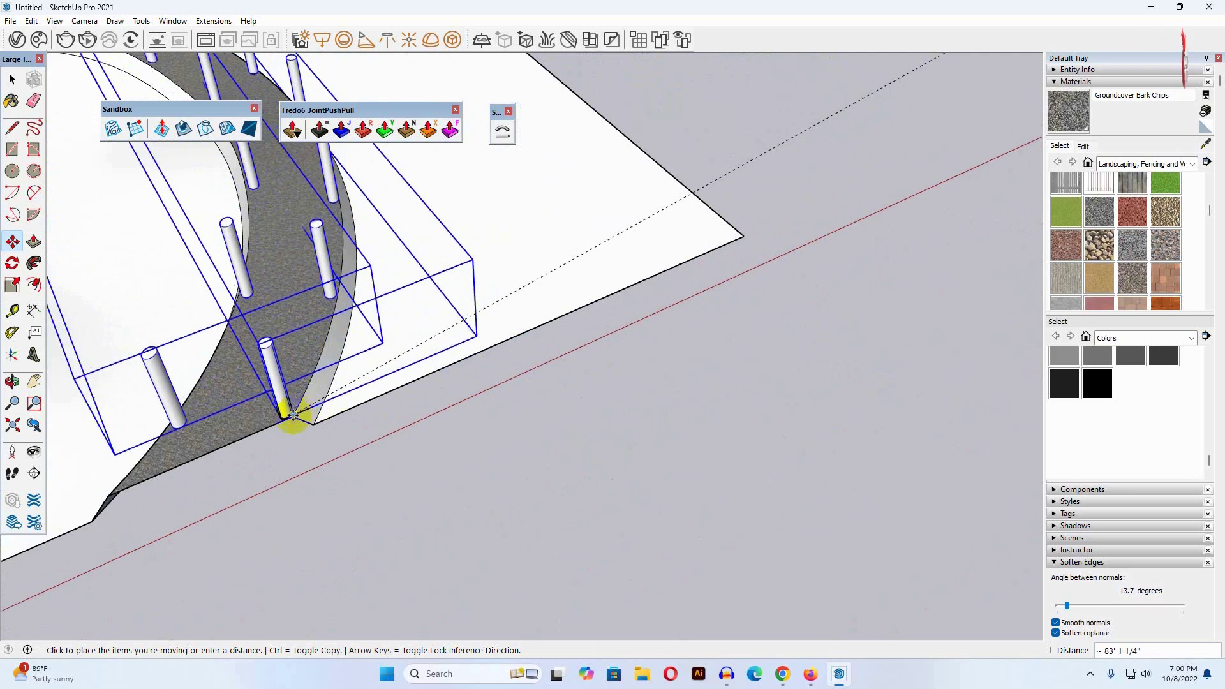
pyautogui.click(297, 411)
# Orbit down to a low view of the posts lining the road.
pyautogui.moveTo(369, 405); pyautogui.dragTo(446, 389, button='middle')
pyautogui.click(12, 80)
pyautogui.scroll(-5, 697, 443)
pyautogui.click(697, 443)
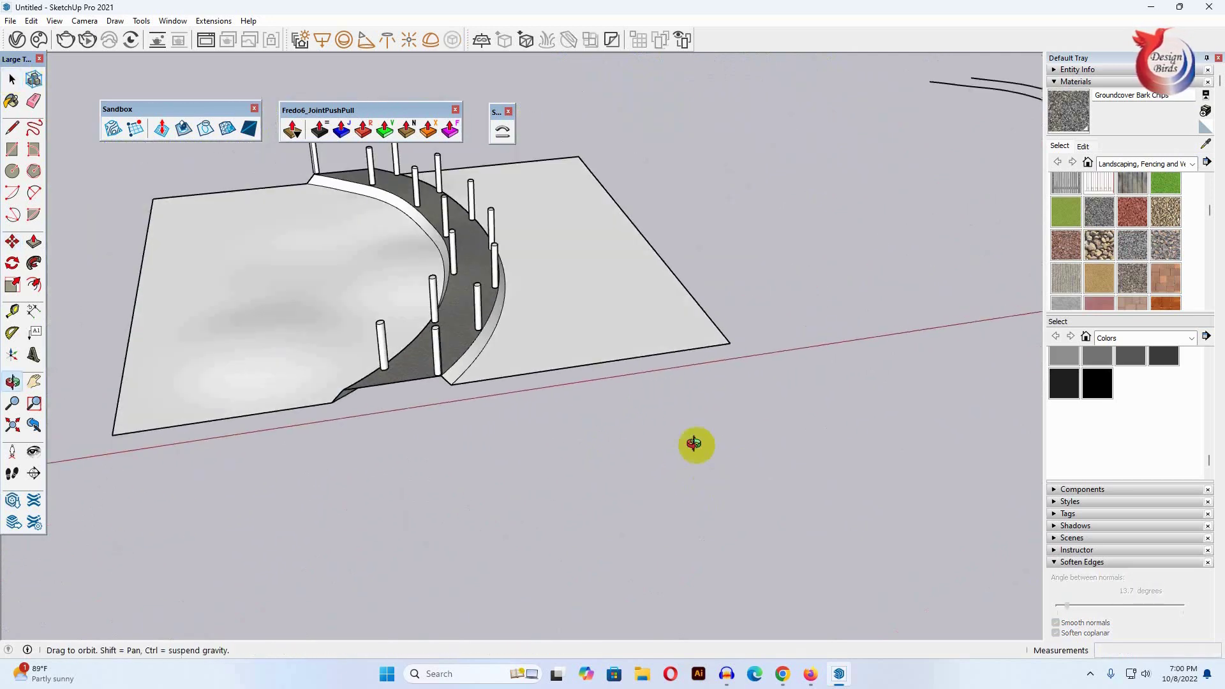
pyautogui.moveTo(697, 442)
pyautogui.mouseDown(button='middle')
pyautogui.moveTo(576, 281)
pyautogui.moveTo(582, 291)
pyautogui.mouseUp(button='middle')
pyautogui.moveTo(530, 244)
pyautogui.mouseDown(button='middle')
pyautogui.moveTo(479, 265)
pyautogui.moveTo(564, 206)
pyautogui.mouseUp(button='middle')
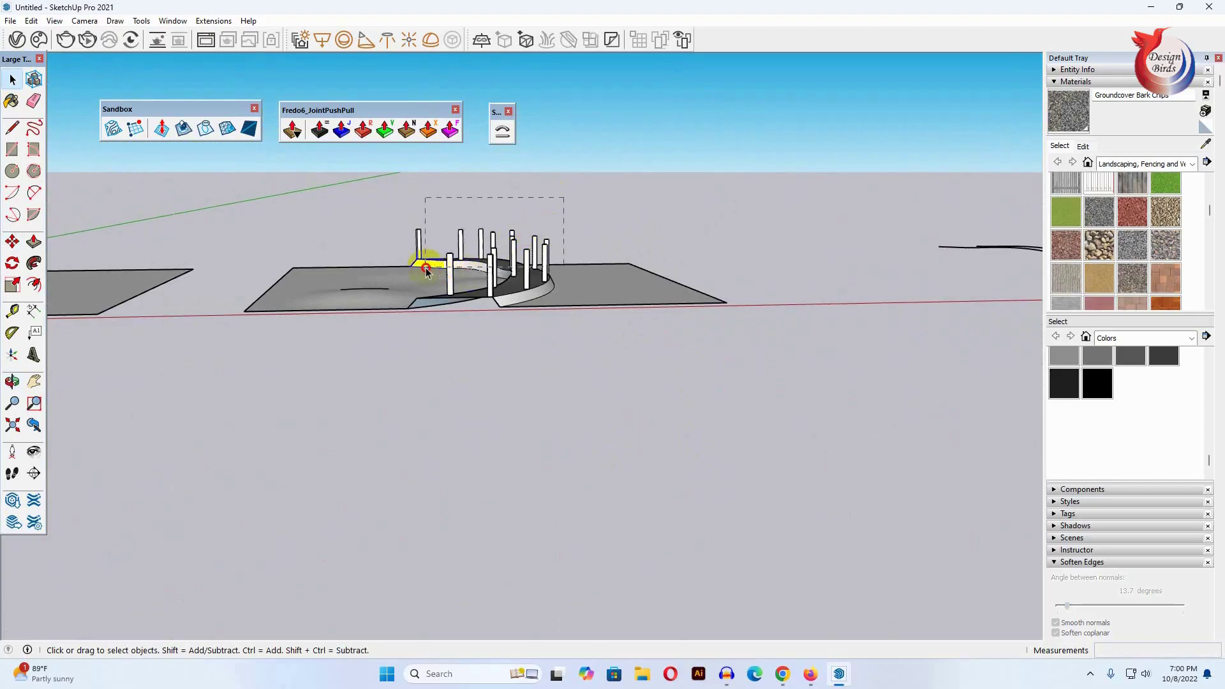
# Scale the road posts 2.5 times taller vertically, then orbit to check them.
pyautogui.moveTo(407, 257); pyautogui.dragTo(408, 255)
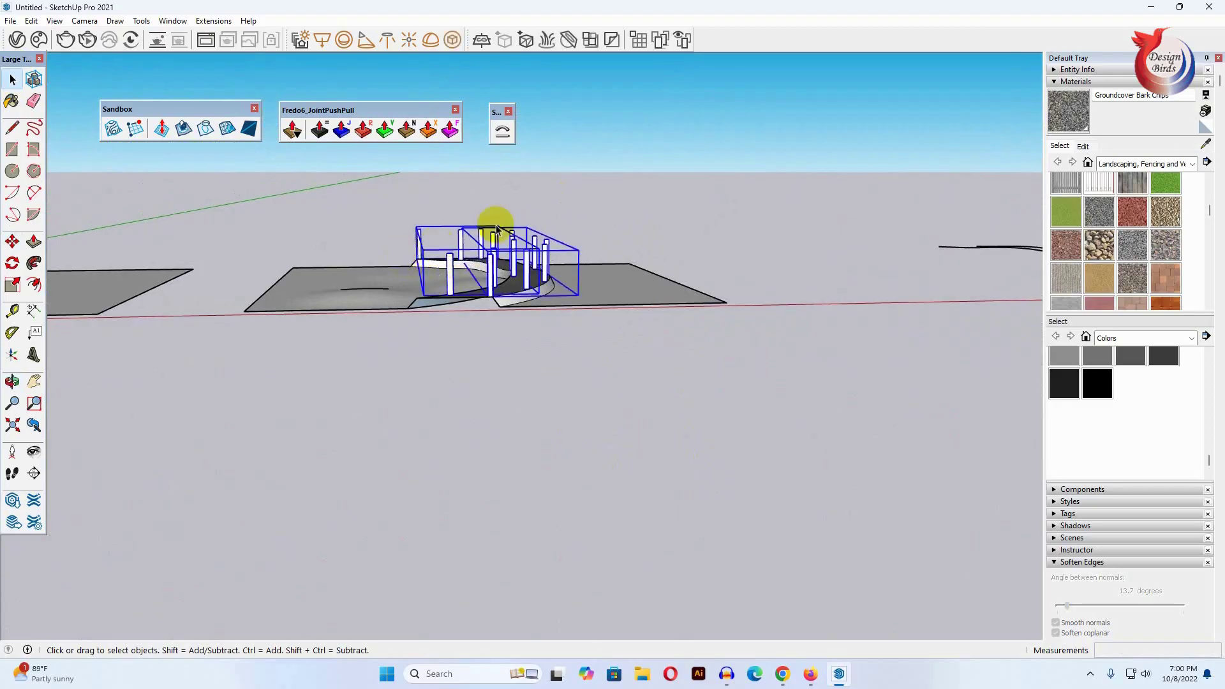
pyautogui.moveTo(491, 219); pyautogui.dragTo(451, 287, button='middle')
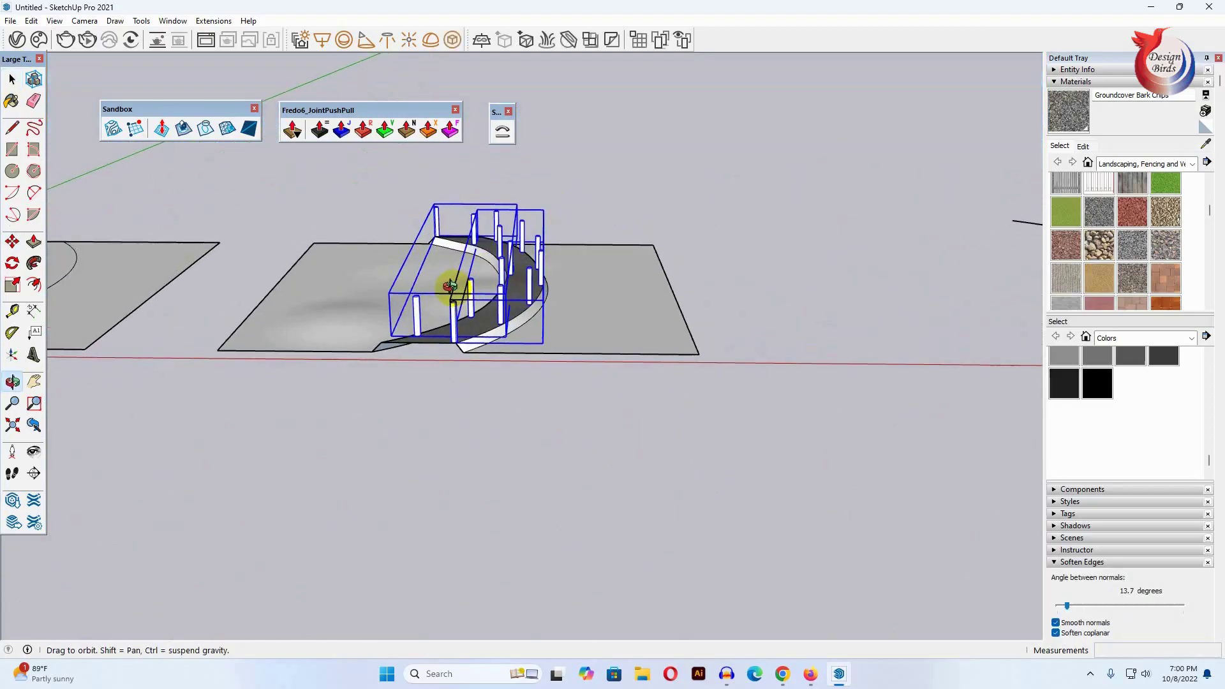
pyautogui.click(12, 285)
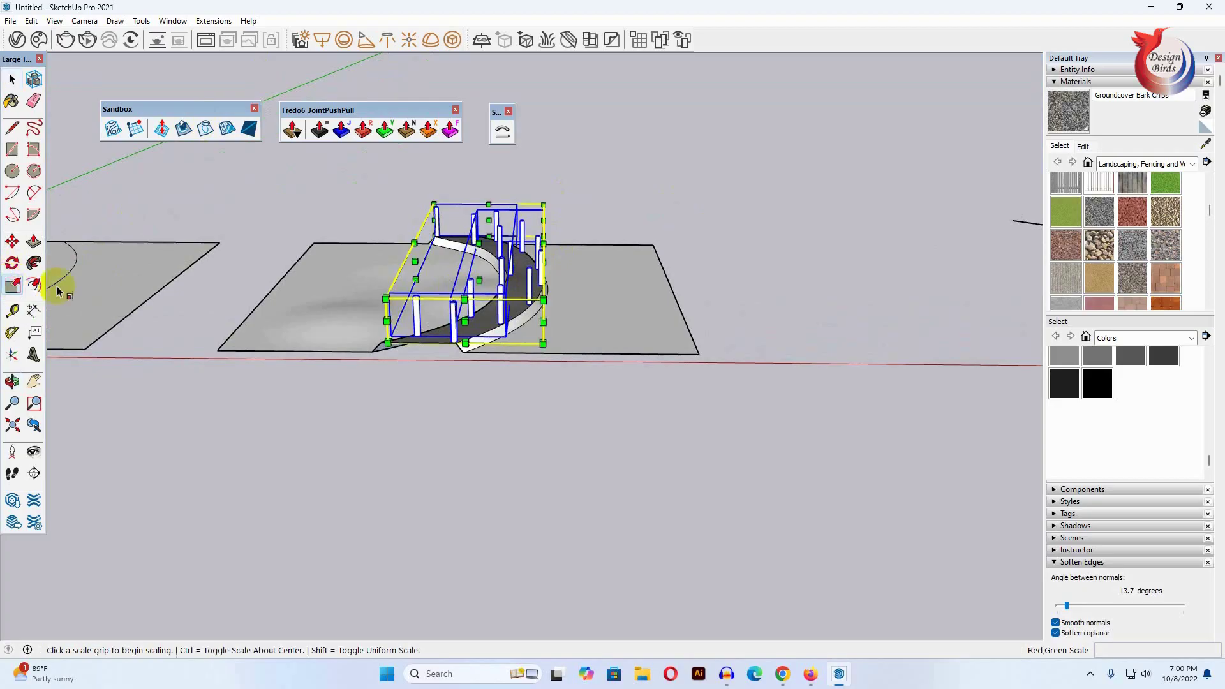
pyautogui.click(475, 240)
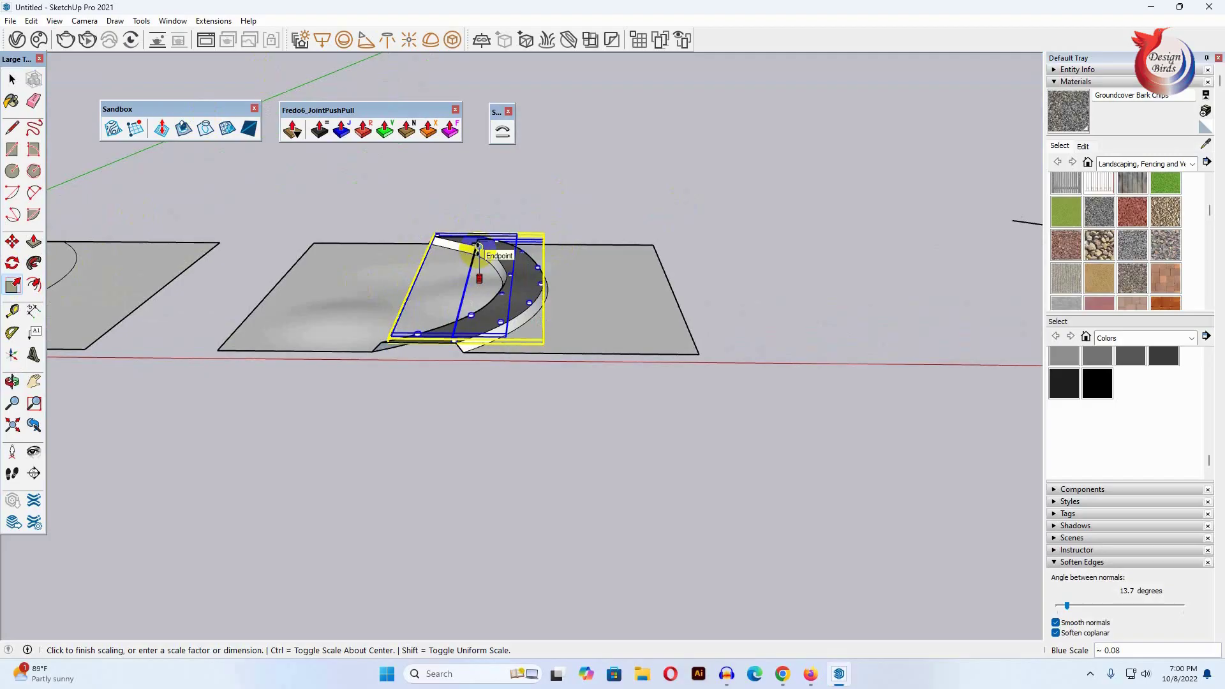
pyautogui.write('2.5')
pyautogui.press('Return')
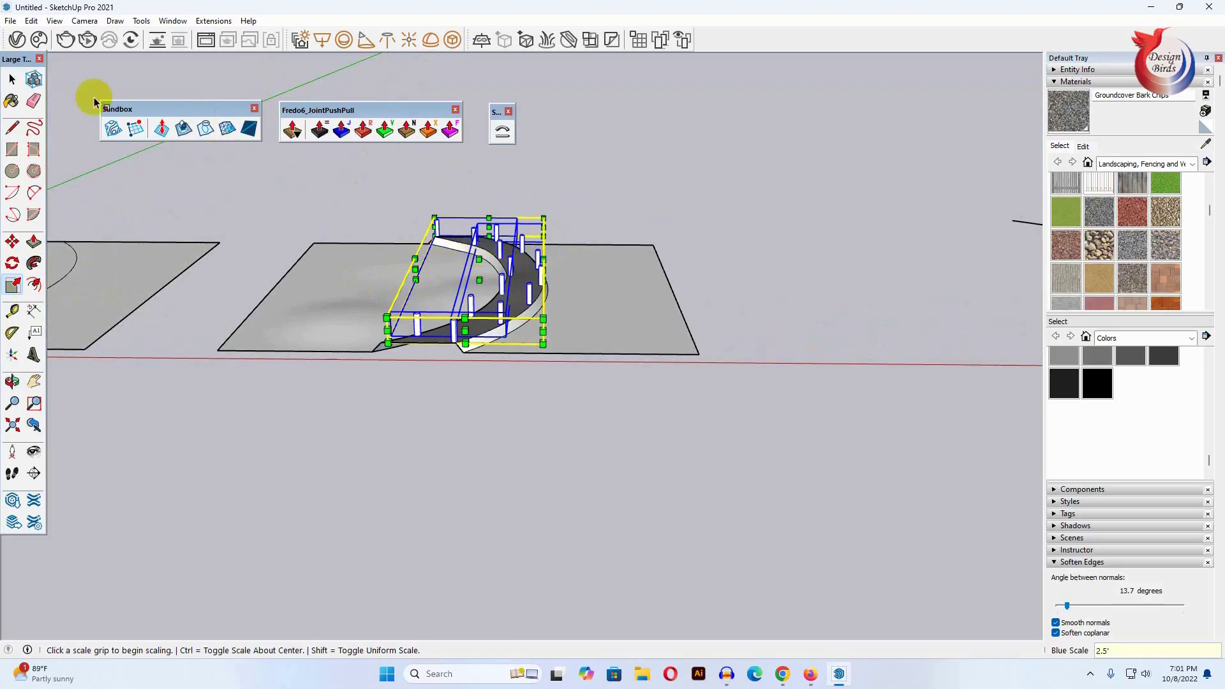
pyautogui.click(12, 77)
pyautogui.moveTo(637, 257)
pyautogui.mouseDown(button='middle')
pyautogui.moveTo(375, 299)
pyautogui.moveTo(397, 308)
pyautogui.mouseUp(button='middle')
pyautogui.scroll(-3, 722, 278)
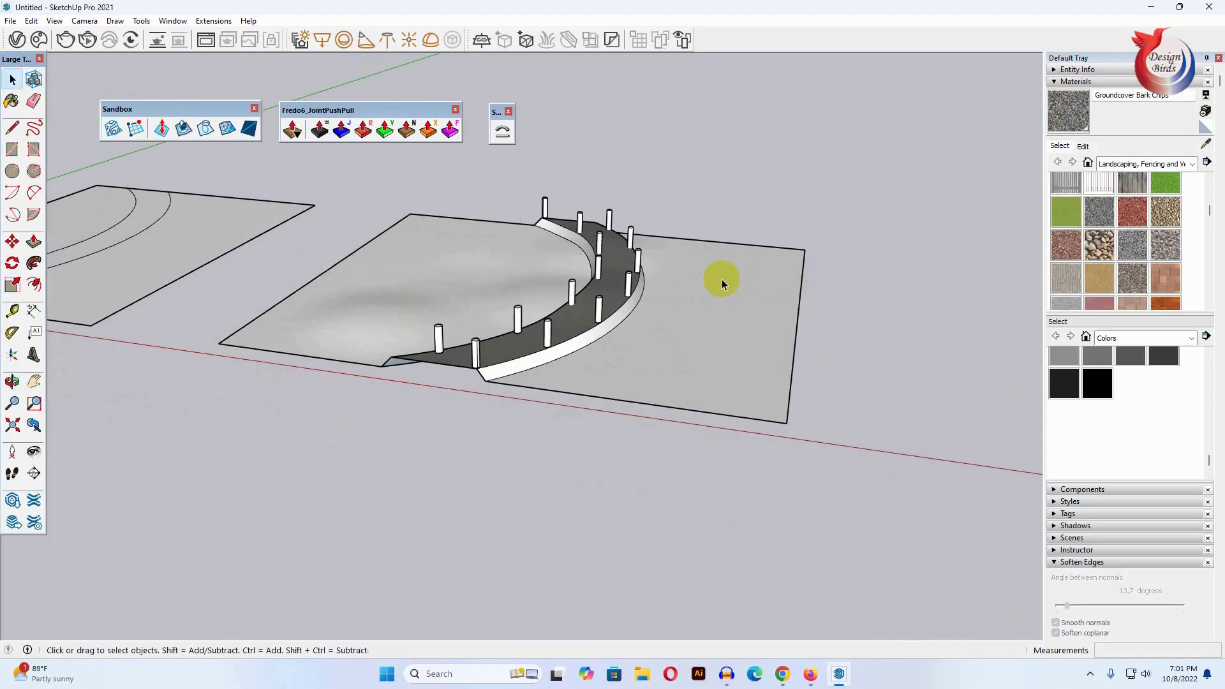
pyautogui.scroll(5, 597, 289)
pyautogui.scroll(-5, 691, 273)
pyautogui.moveTo(767, 270)
pyautogui.mouseDown(button='middle')
pyautogui.moveTo(506, 355)
pyautogui.moveTo(582, 315)
pyautogui.moveTo(514, 448)
pyautogui.mouseUp(button='middle')
pyautogui.scroll(2, 560, 344)
pyautogui.scroll(2, 536, 410)
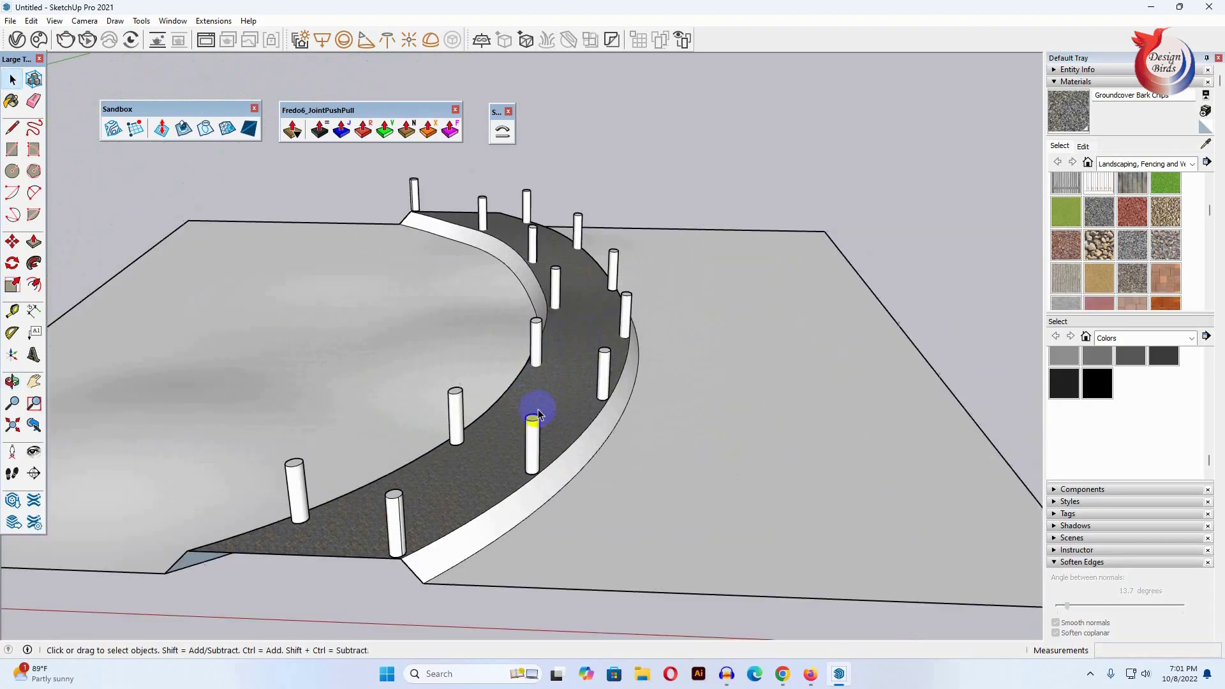
pyautogui.scroll(2, 549, 403)
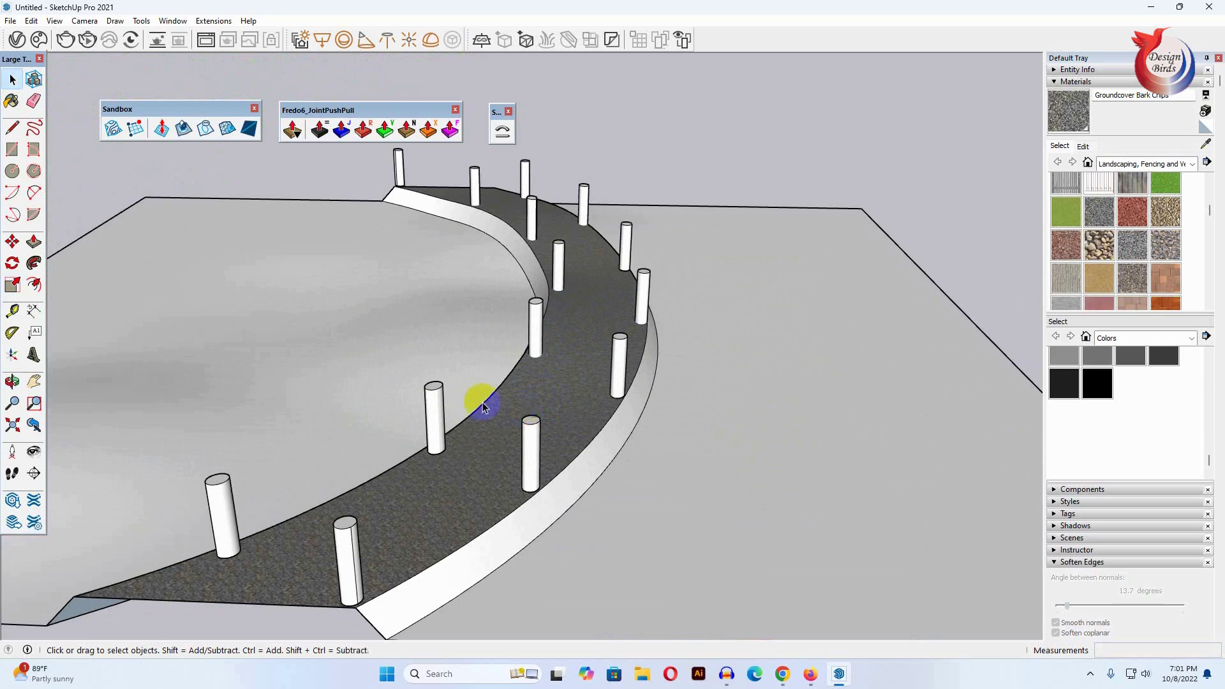
pyautogui.scroll(-2, 539, 338)
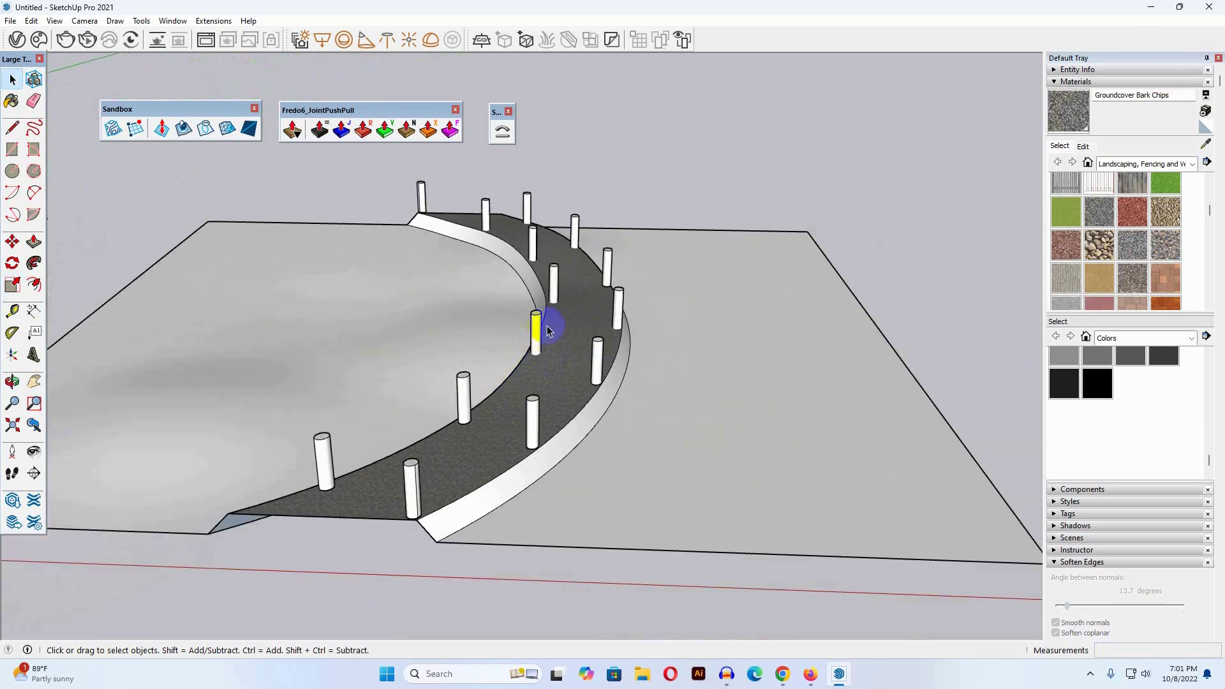